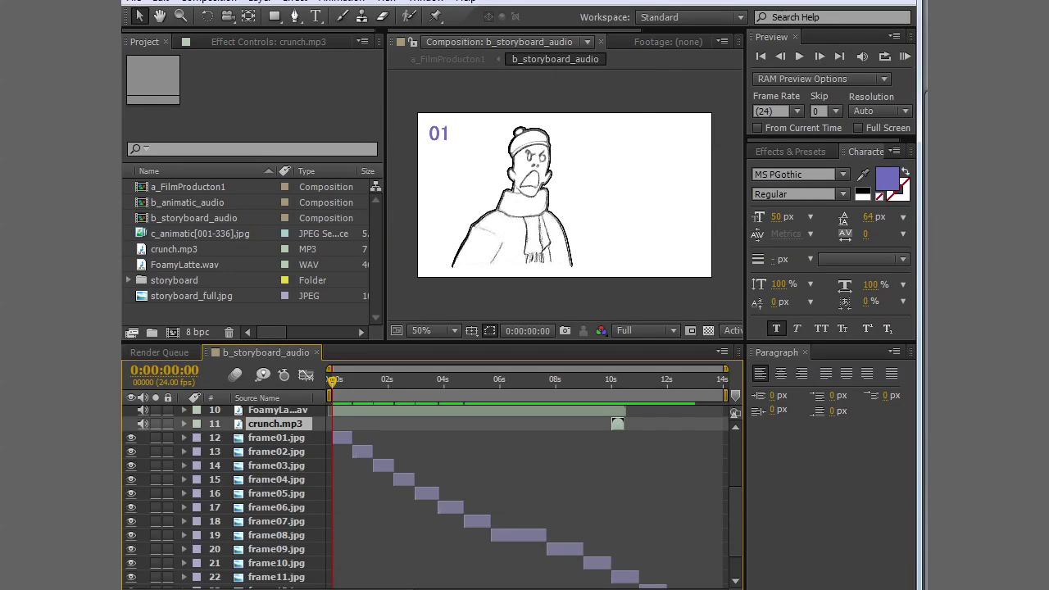
pyautogui.click(408, 410)
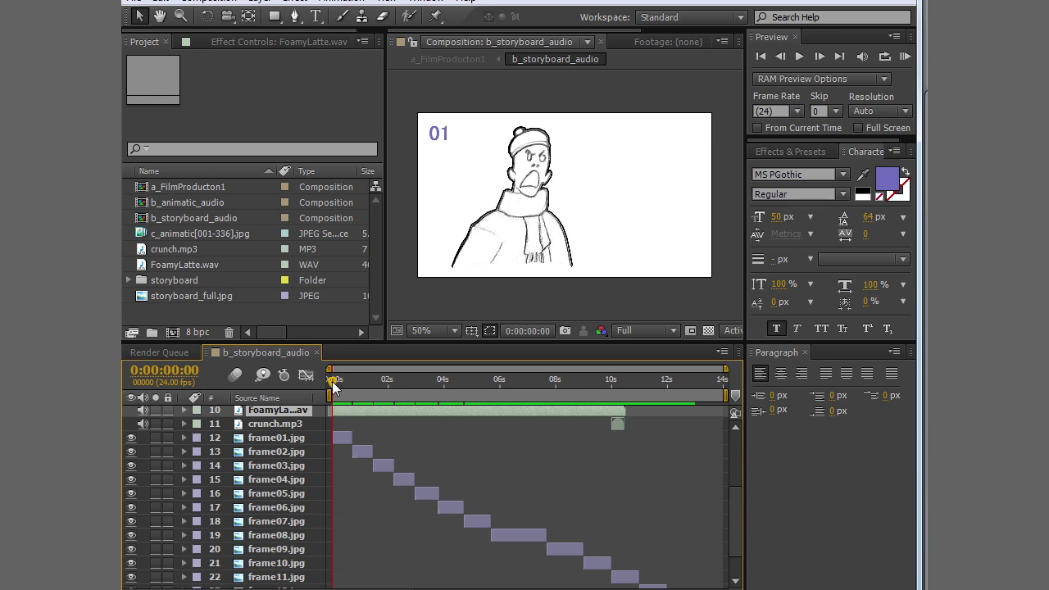
pyautogui.moveTo(332, 385); pyautogui.dragTo(705, 378)
pyautogui.click(904, 57)
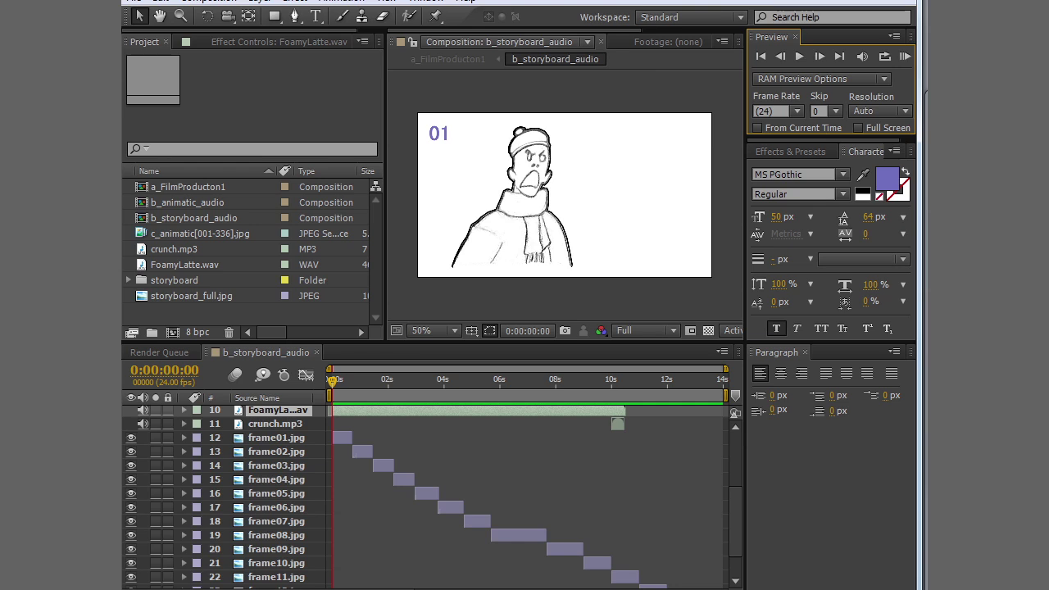
pyautogui.hotkey('alt', 'Tab')
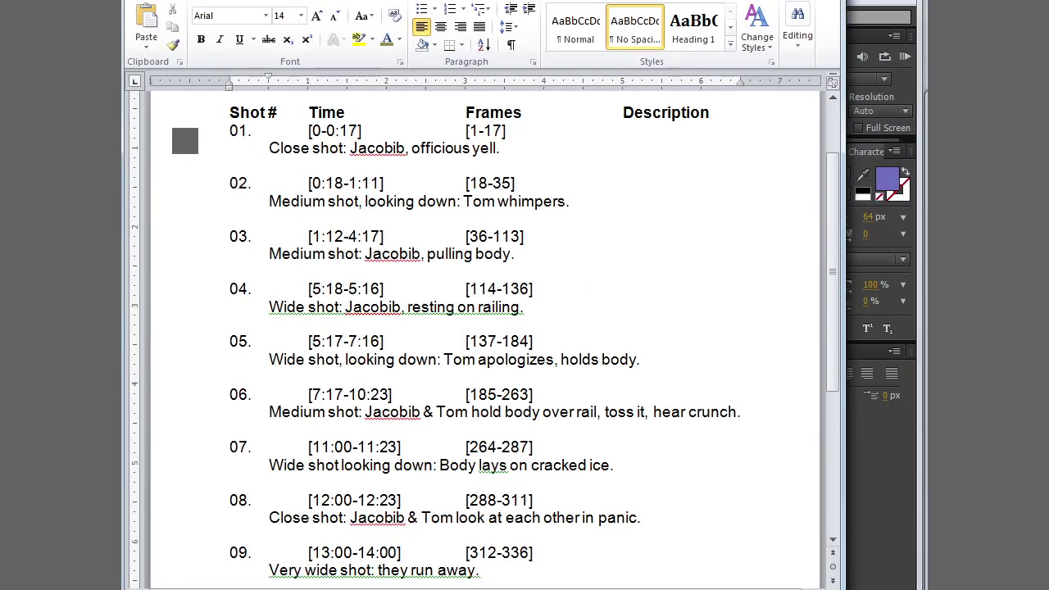
pyautogui.doubleClick(185, 164)
pyautogui.moveTo(185, 164); pyautogui.dragTo(237, 326)
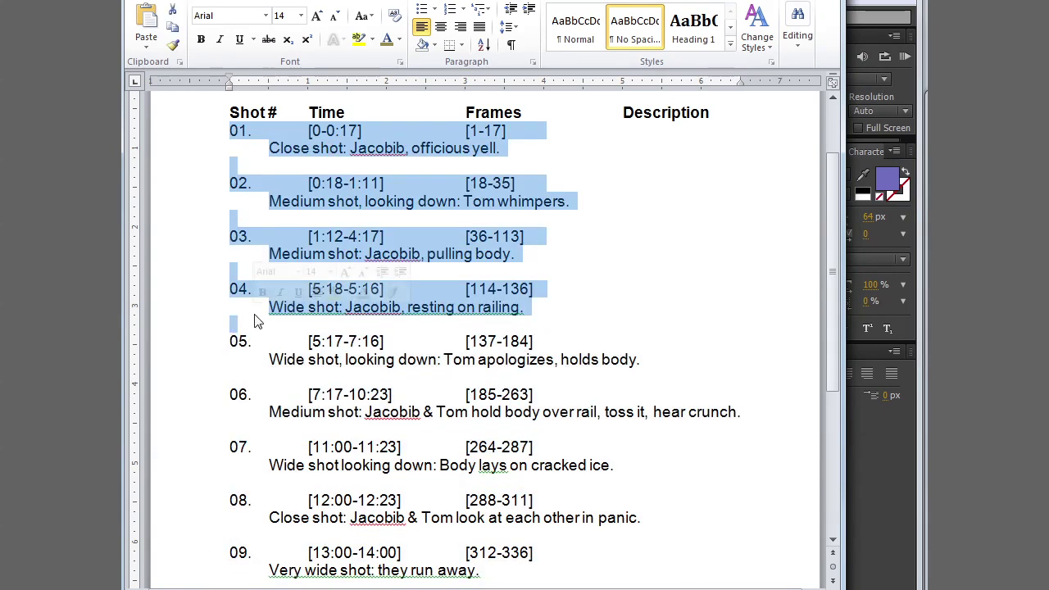
pyautogui.click(371, 181)
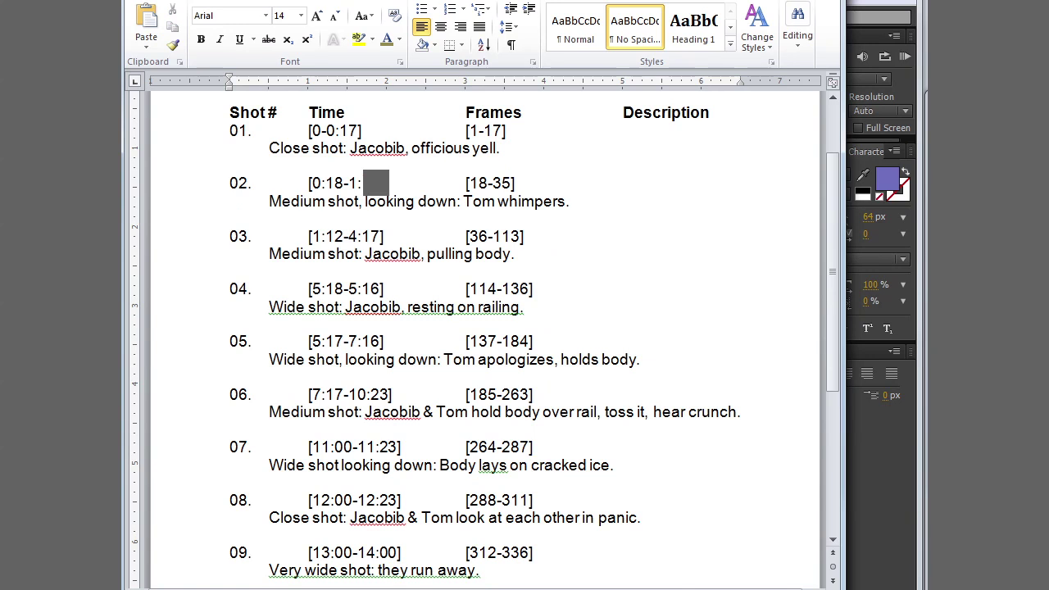
pyautogui.doubleClick(240, 131)
pyautogui.moveTo(270, 147); pyautogui.dragTo(497, 148)
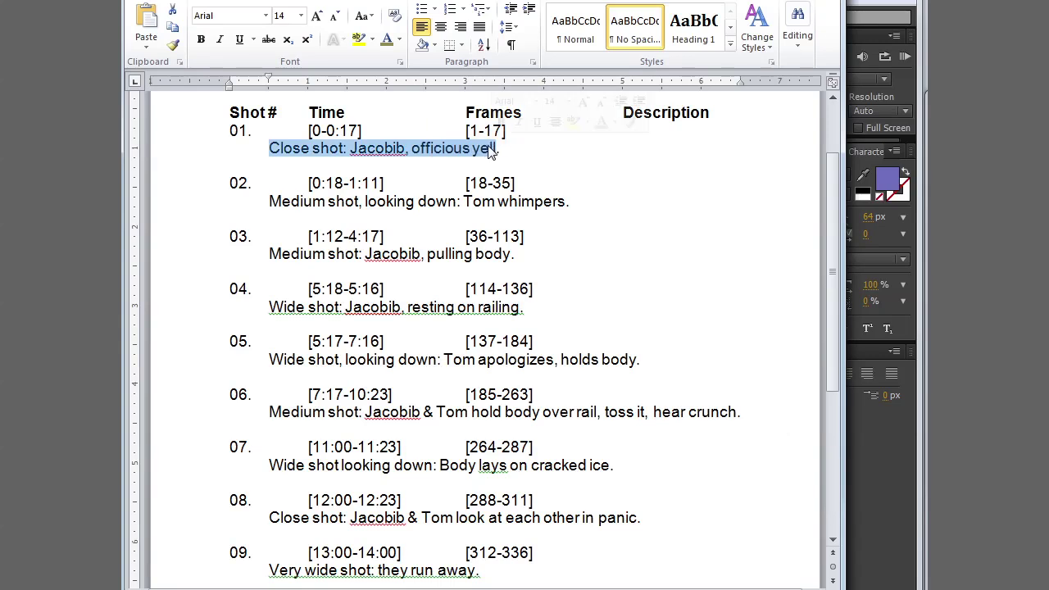
pyautogui.moveTo(310, 131); pyautogui.dragTo(370, 131)
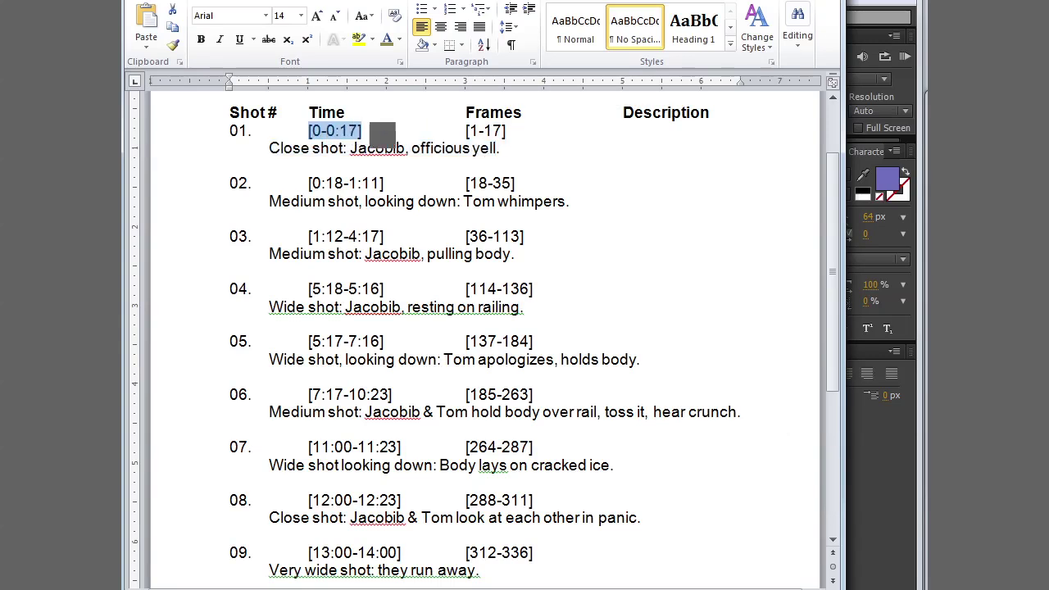
pyautogui.click(891, 8)
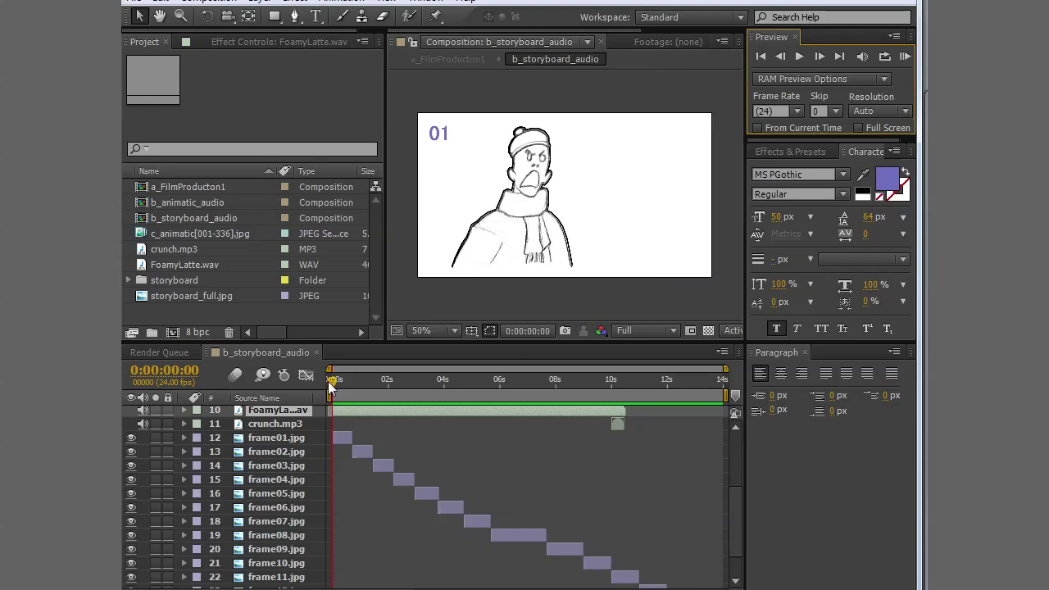
# Step: Put the composition time at 0:00:00:17, the last frame of shot 01, in b_storyboard_audio
pyautogui.click(235, 388)
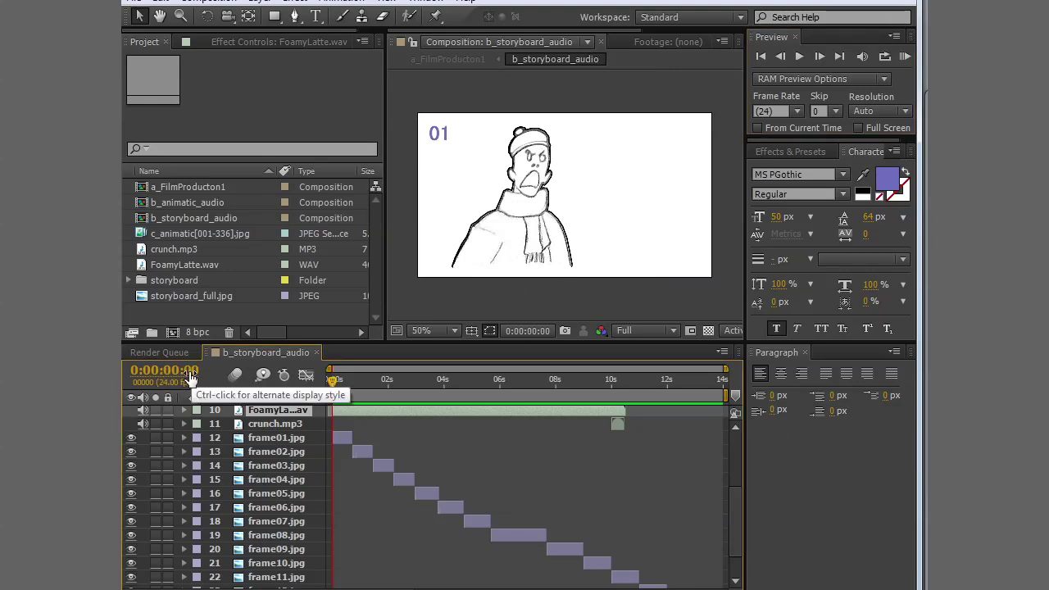
pyautogui.moveTo(332, 381); pyautogui.dragTo(351, 379)
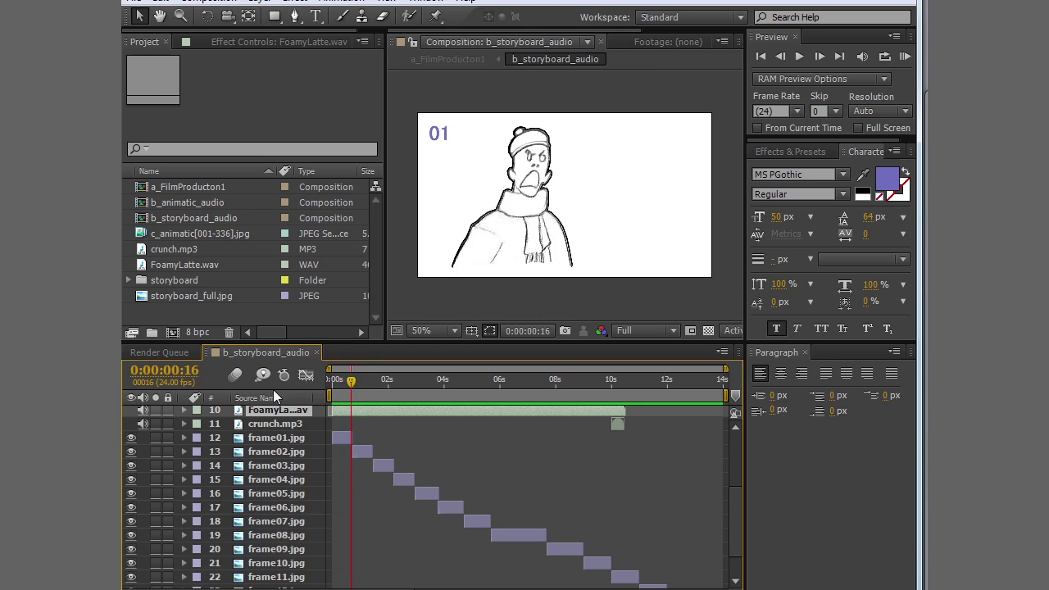
pyautogui.press('pagedown')
pyautogui.press('pagedown')
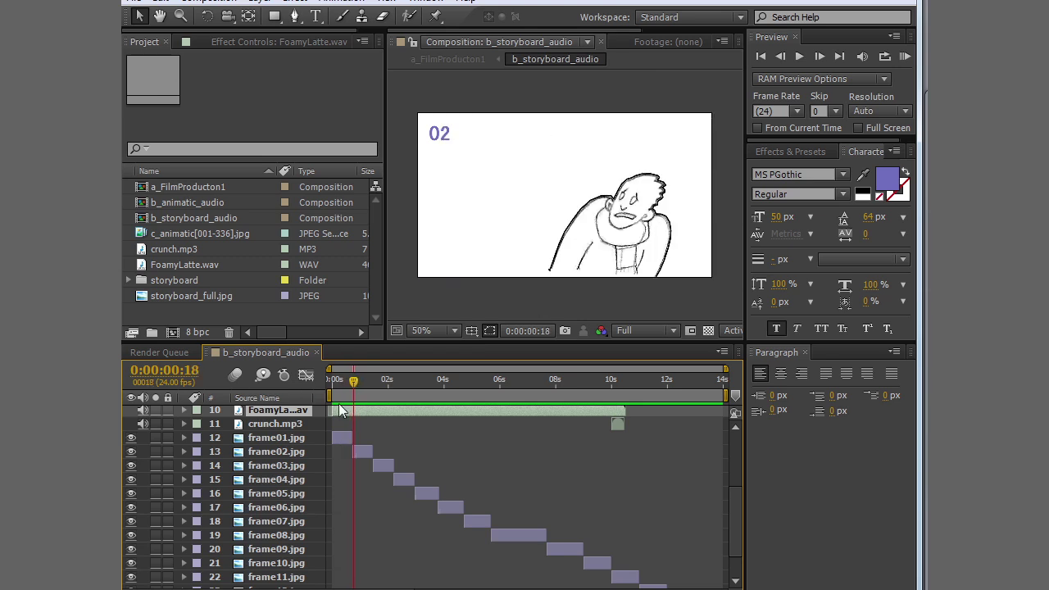
pyautogui.press('pageup')
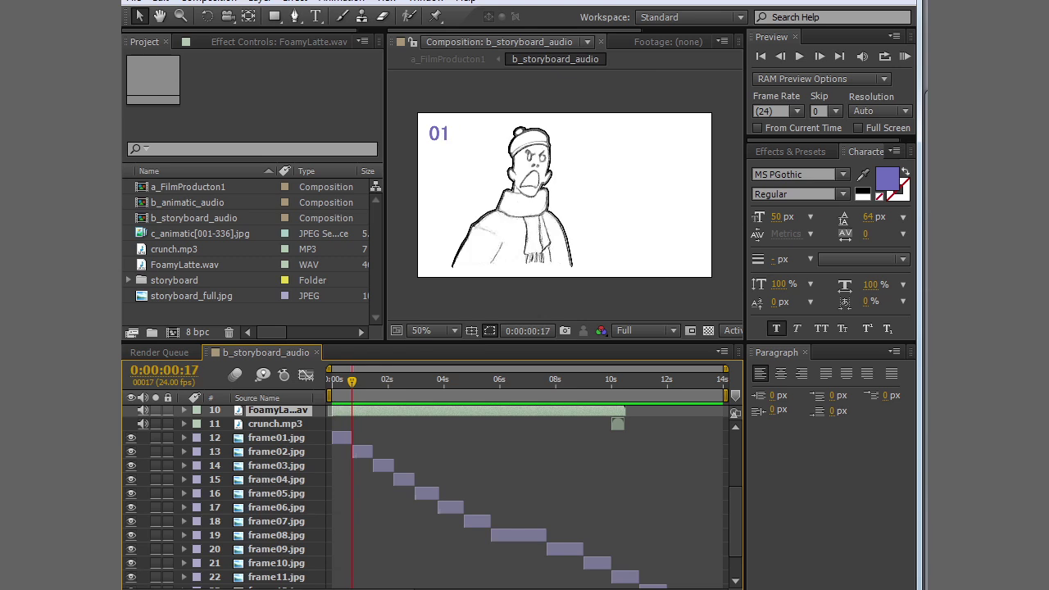
# Step: Check the shot 01–03 end times (17, 11, 4:17) in the Word shot list, then return to After Effects
pyautogui.hotkey('alt', 'Tab')
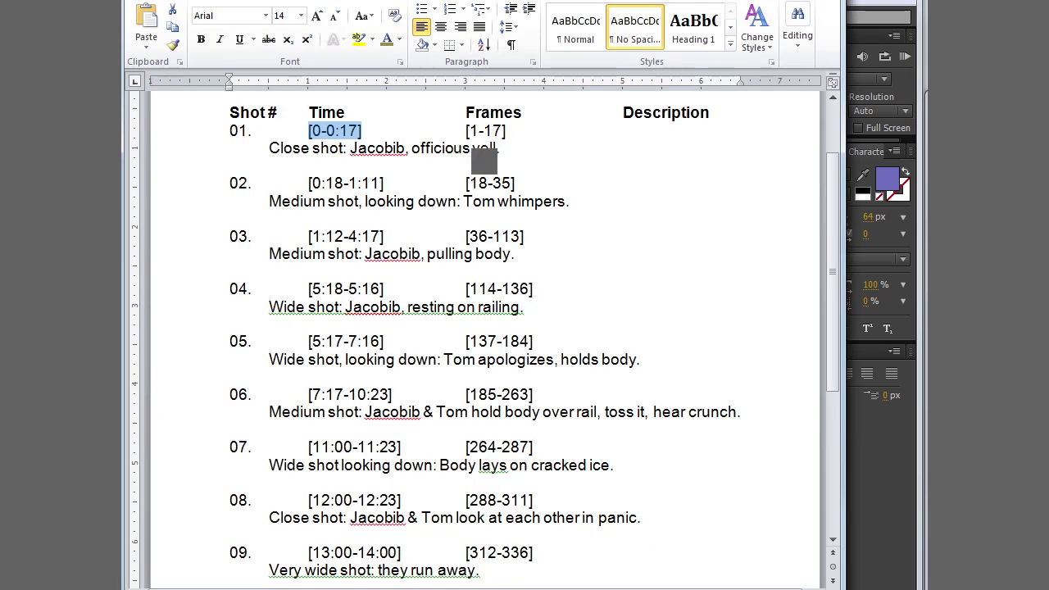
pyautogui.click(334, 133)
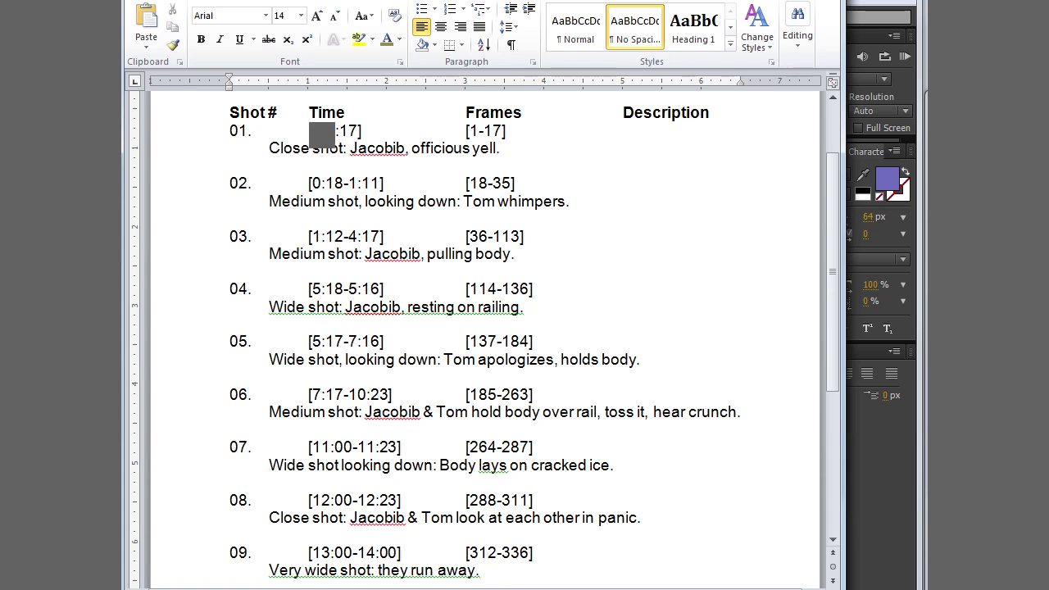
pyautogui.write(':')
pyautogui.doubleClick(348, 131)
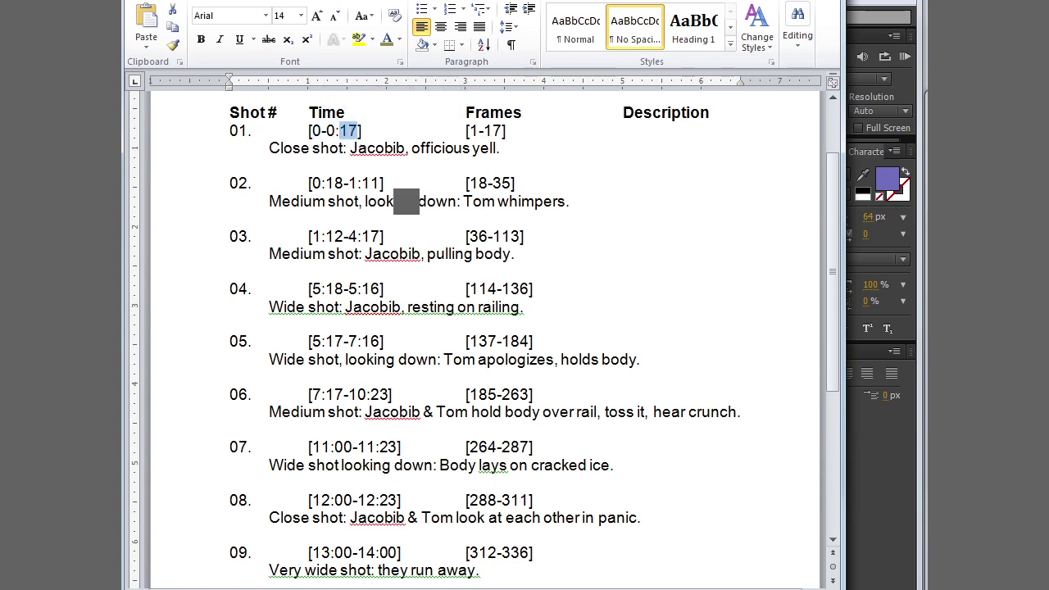
pyautogui.moveTo(309, 182); pyautogui.dragTo(374, 179)
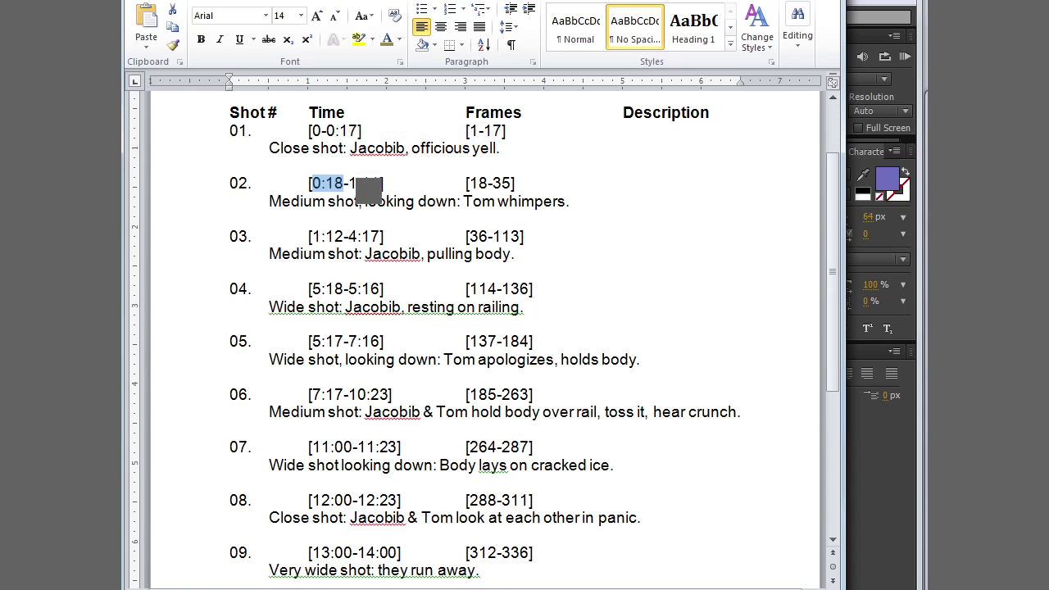
pyautogui.doubleClick(375, 184)
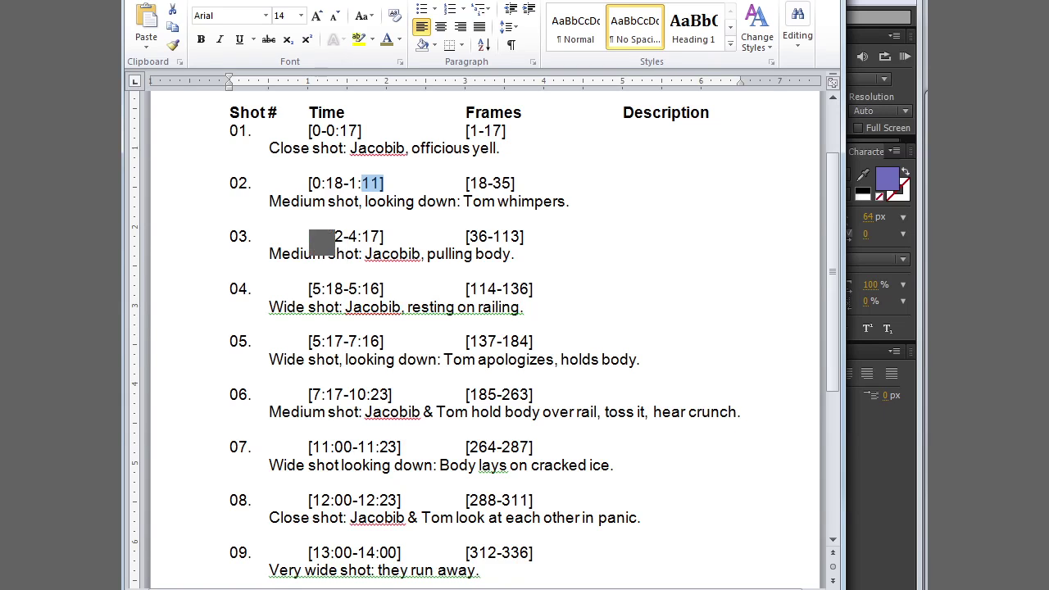
pyautogui.moveTo(344, 236); pyautogui.dragTo(383, 239)
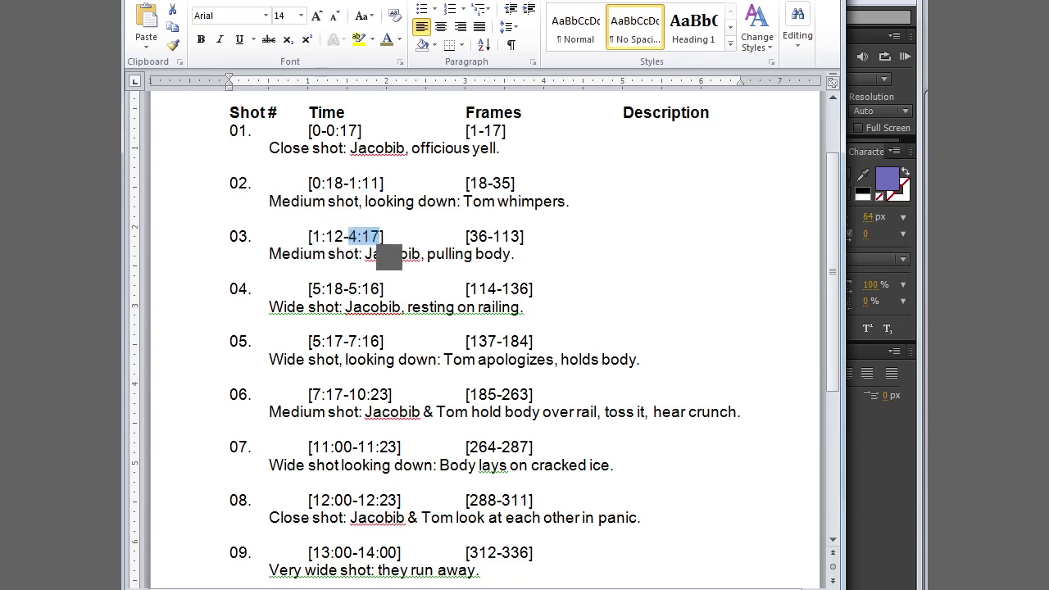
pyautogui.click(875, 7)
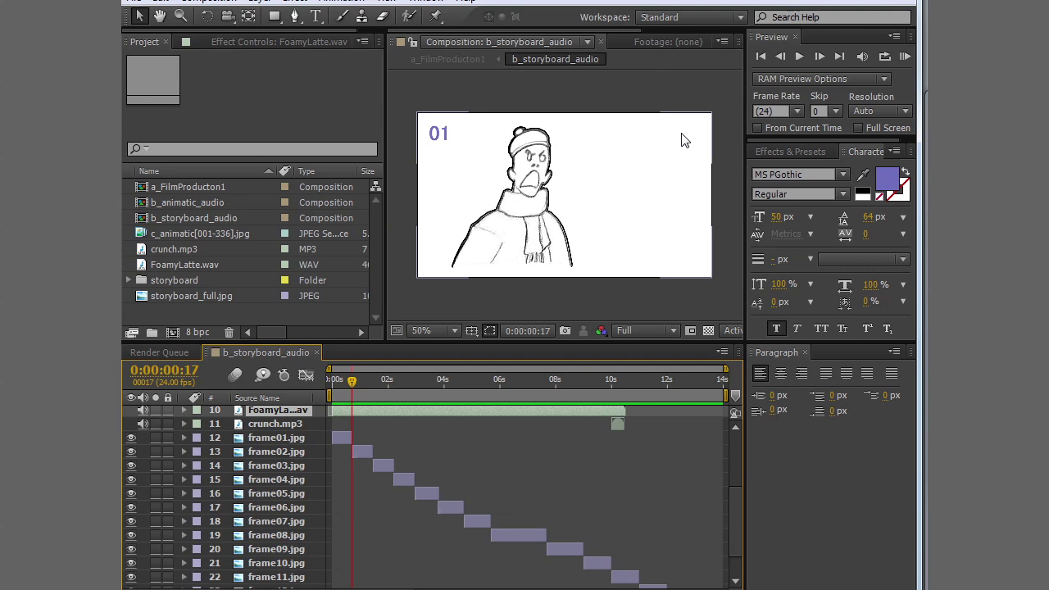
# Step: Confirm b_storyboard_audio's Composition Settings keep the 24 fps frame rate and close them with OK
pyautogui.click(193, 218)
pyautogui.click(212, 2)
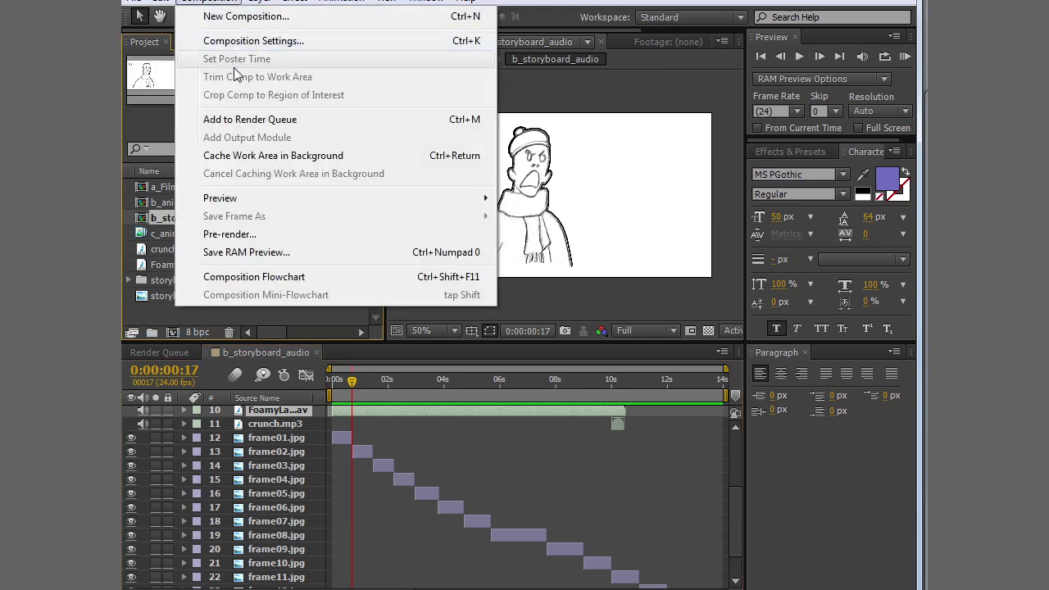
pyautogui.click(236, 40)
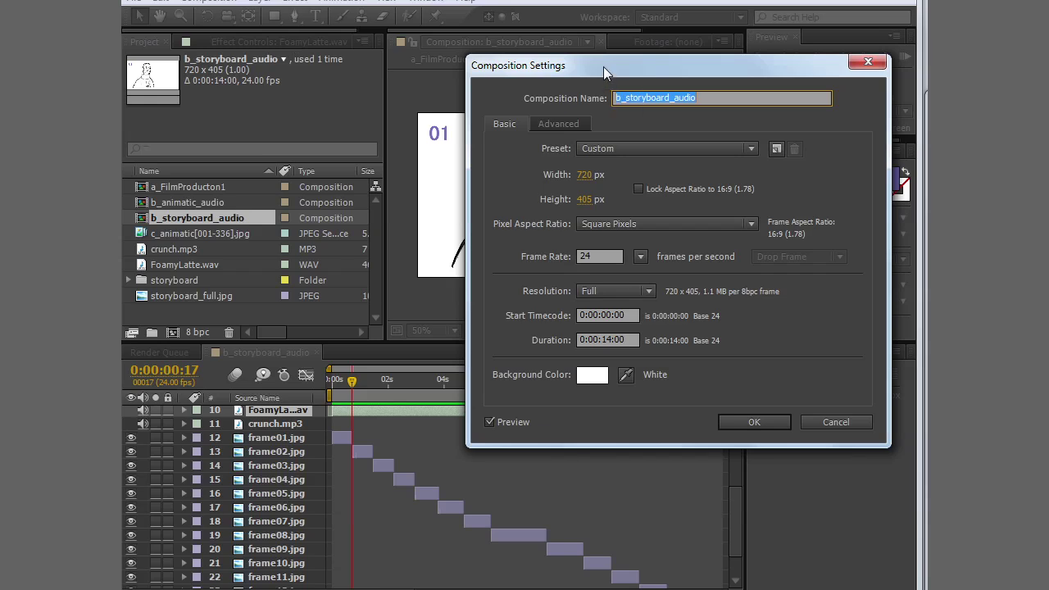
pyautogui.moveTo(603, 66); pyautogui.dragTo(508, 71)
pyautogui.doubleClick(504, 260)
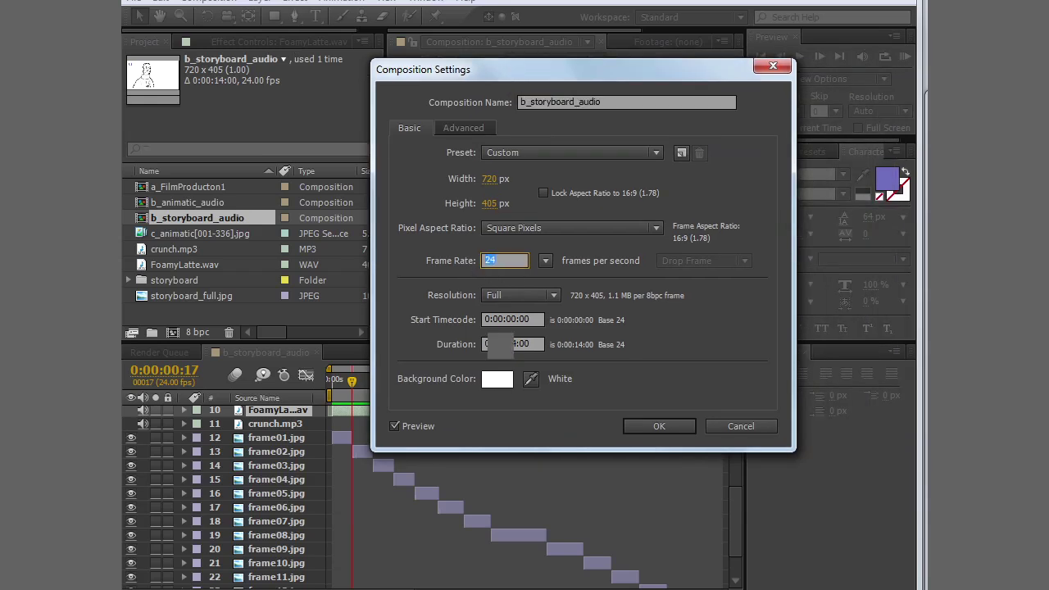
pyautogui.click(676, 426)
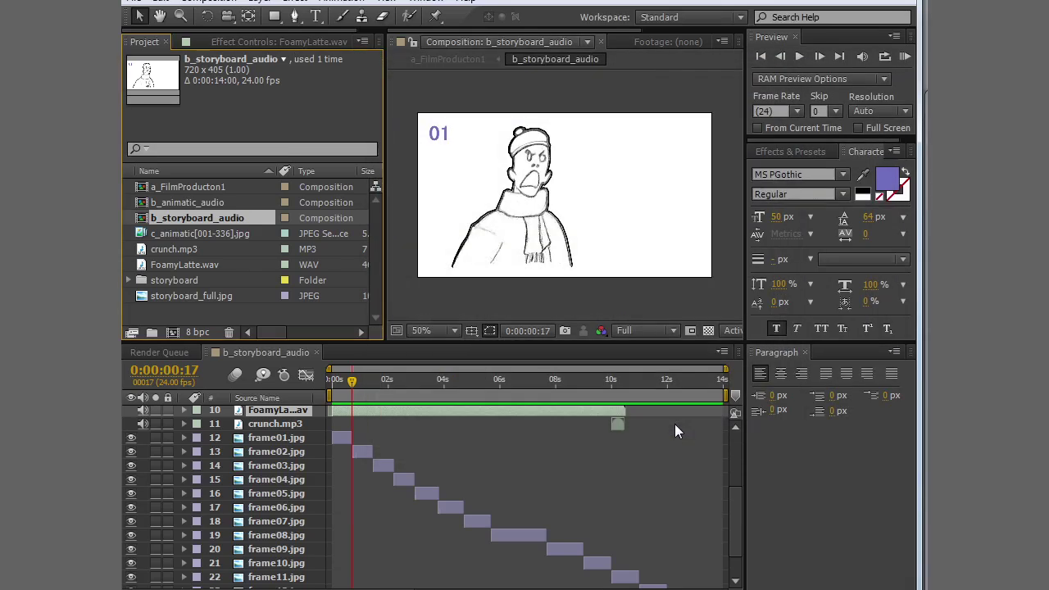
pyautogui.hotkey('alt', 'Tab')
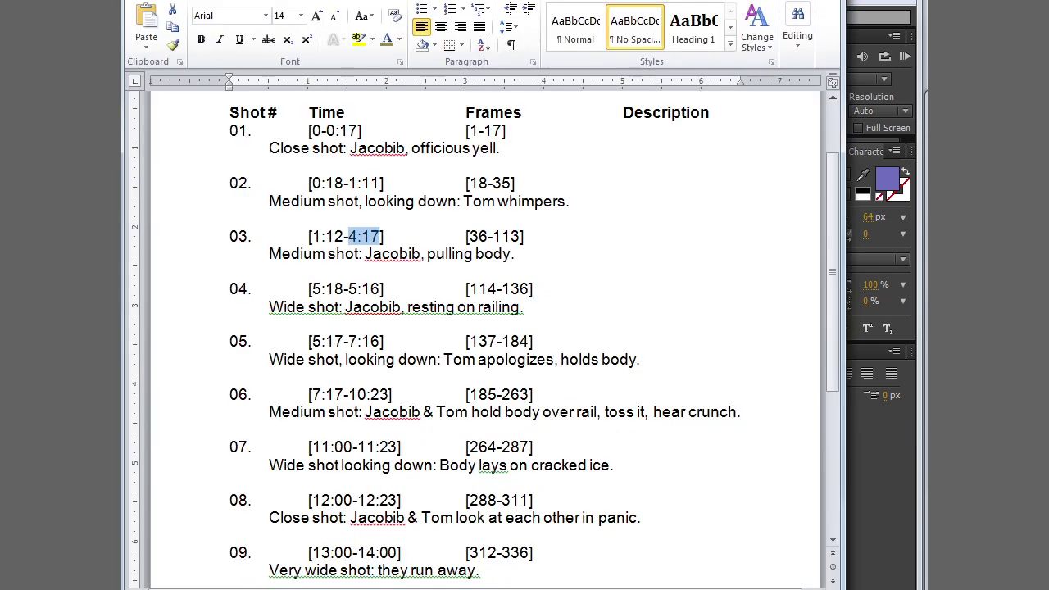
pyautogui.moveTo(340, 131); pyautogui.dragTo(358, 131)
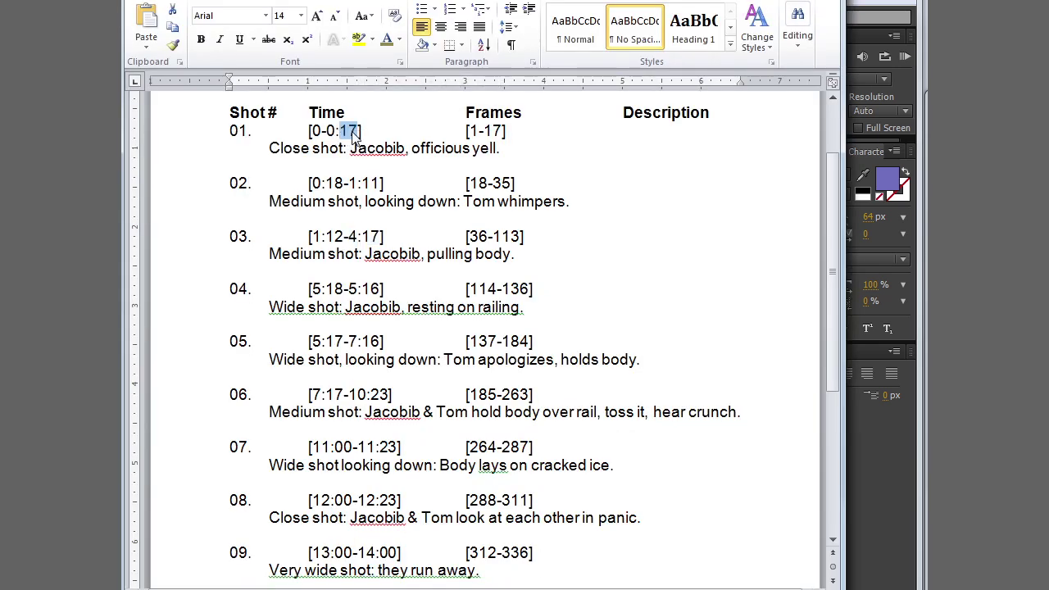
pyautogui.moveTo(469, 131); pyautogui.dragTo(502, 132)
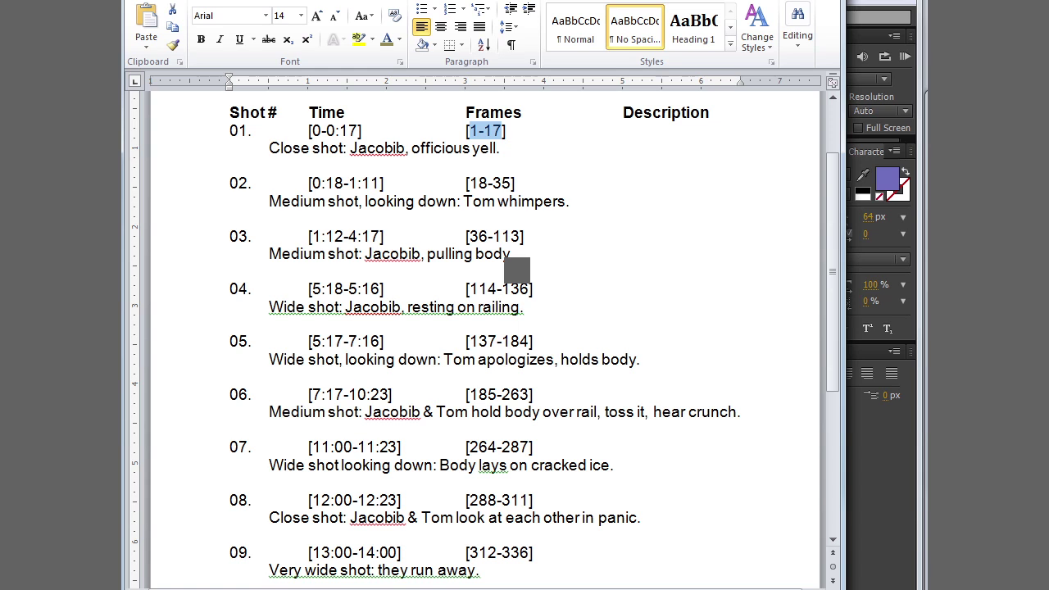
pyautogui.moveTo(326, 182); pyautogui.dragTo(344, 185)
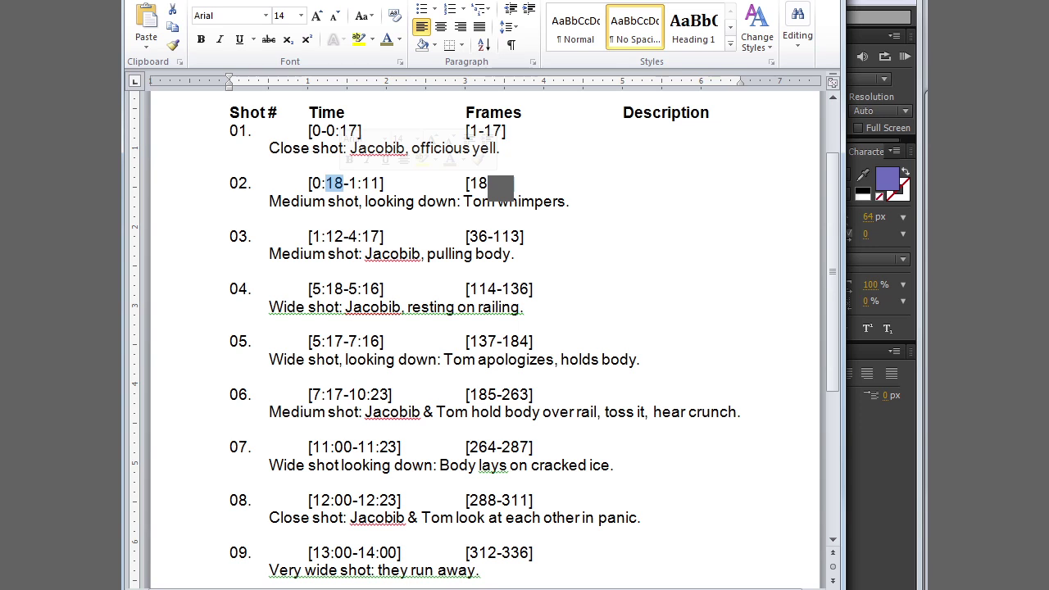
pyautogui.moveTo(492, 183); pyautogui.dragTo(513, 185)
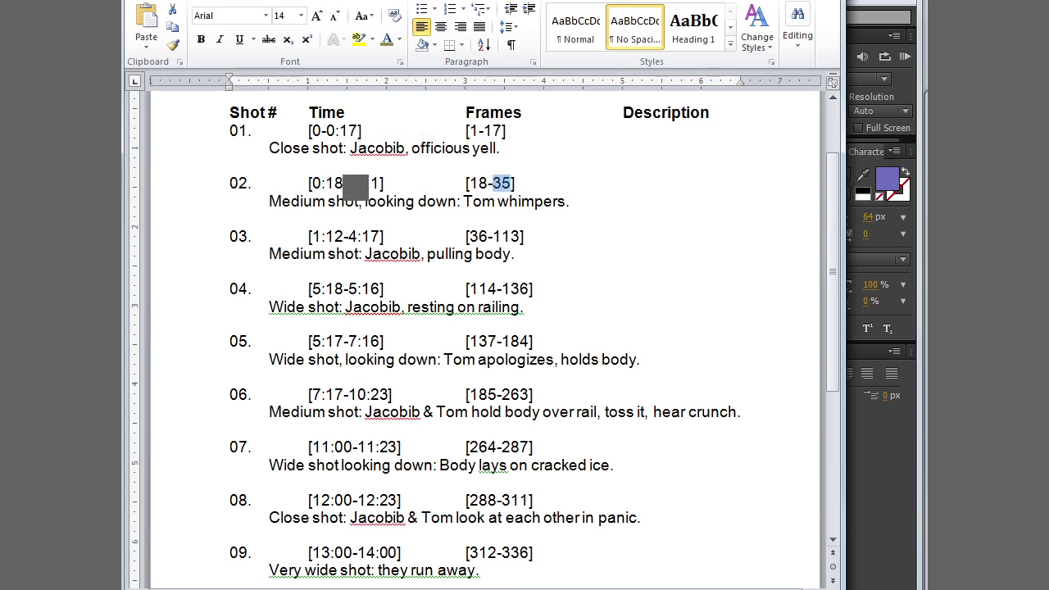
pyautogui.moveTo(347, 183); pyautogui.dragTo(359, 183)
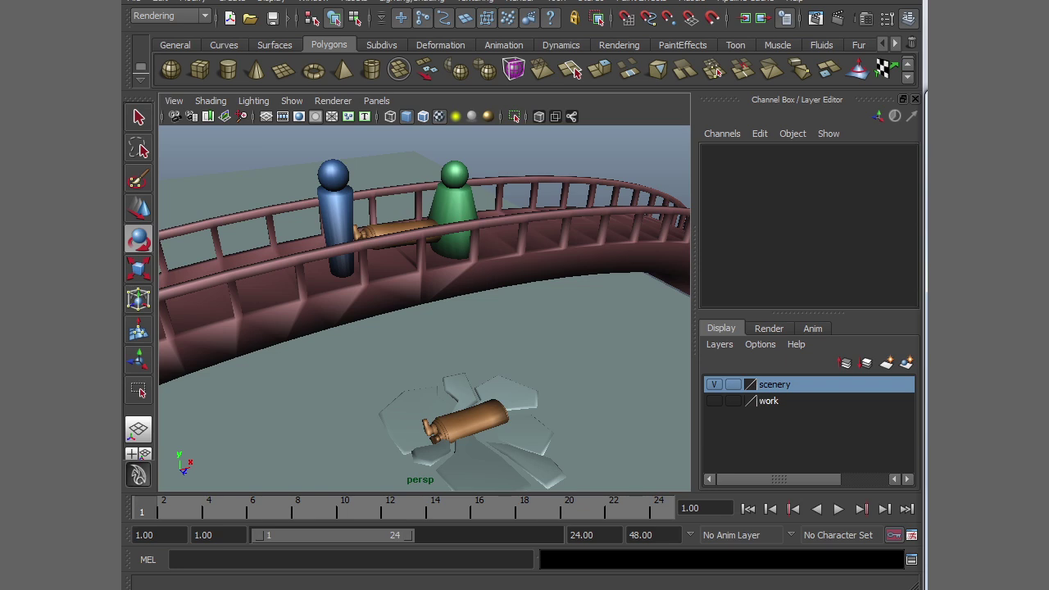
# Step: Mirror the right railing section pPipe2 with Duplicate Special at Scale X -1, creating pPipe4
pyautogui.click(534, 254)
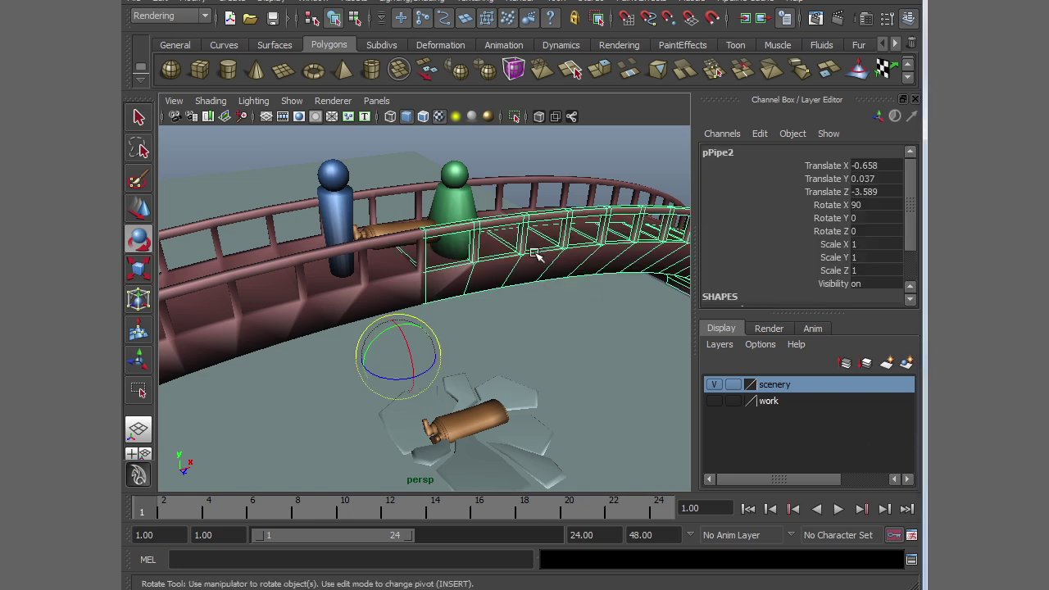
pyautogui.hotkey('ctrl', 'shift', 'd')
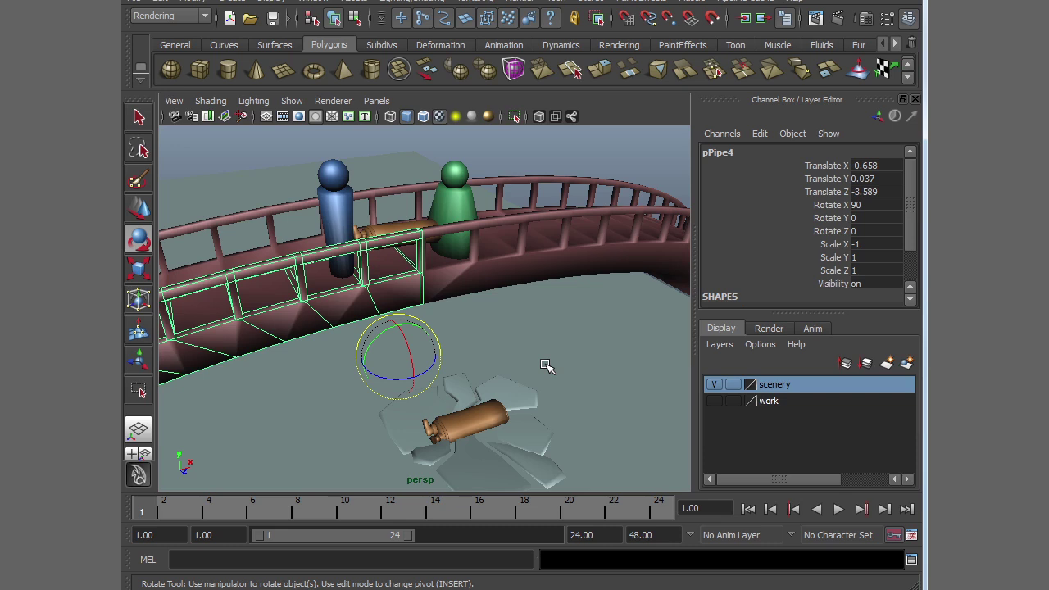
pyautogui.click(338, 203)
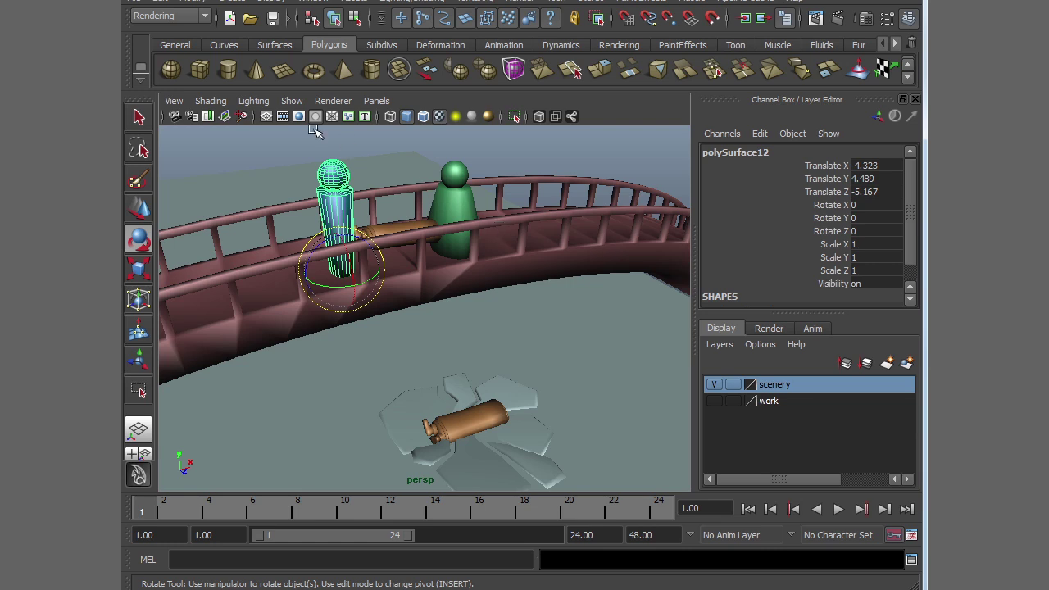
# Step: Add camera1 and lift it to Translate Y 5.384, Z 2.206 in front of the bridge
pyautogui.click(231, 3)
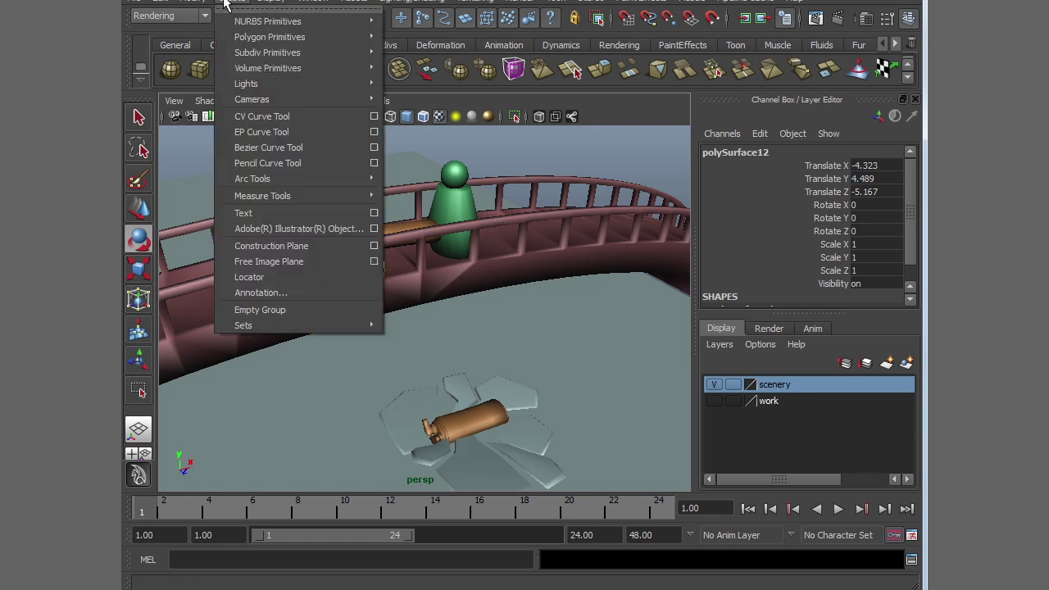
pyautogui.moveTo(242, 57)
pyautogui.moveTo(256, 102)
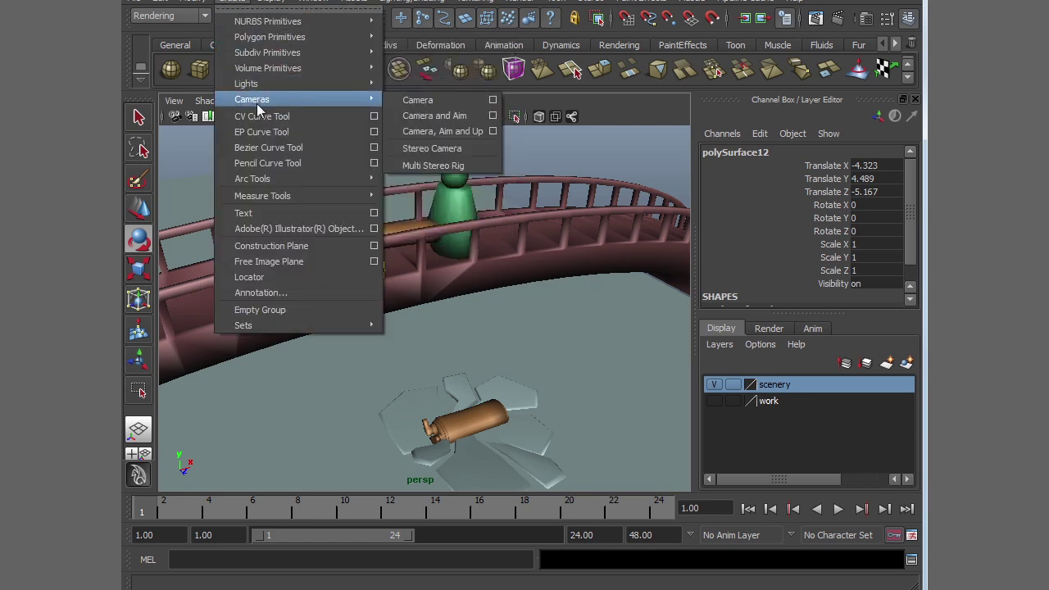
pyautogui.click(424, 100)
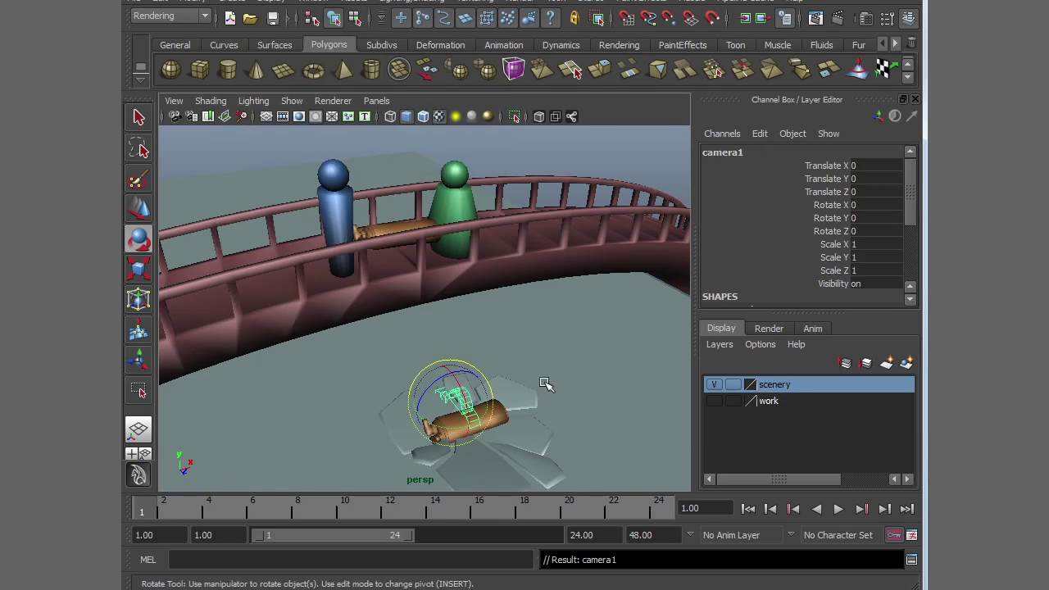
pyautogui.press('w')
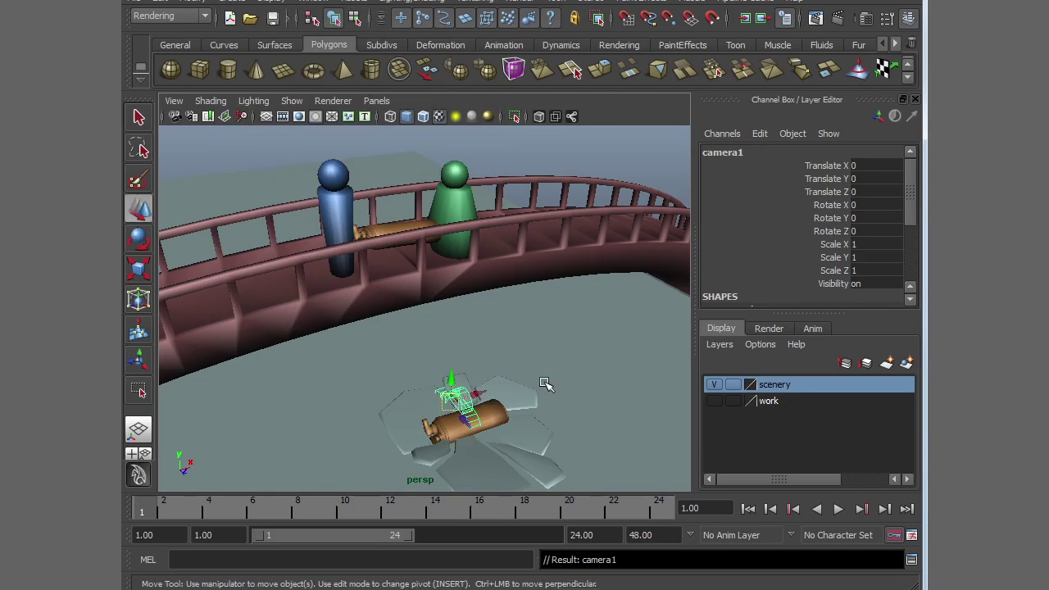
pyautogui.click(449, 381)
pyautogui.moveTo(448, 382); pyautogui.dragTo(500, 298)
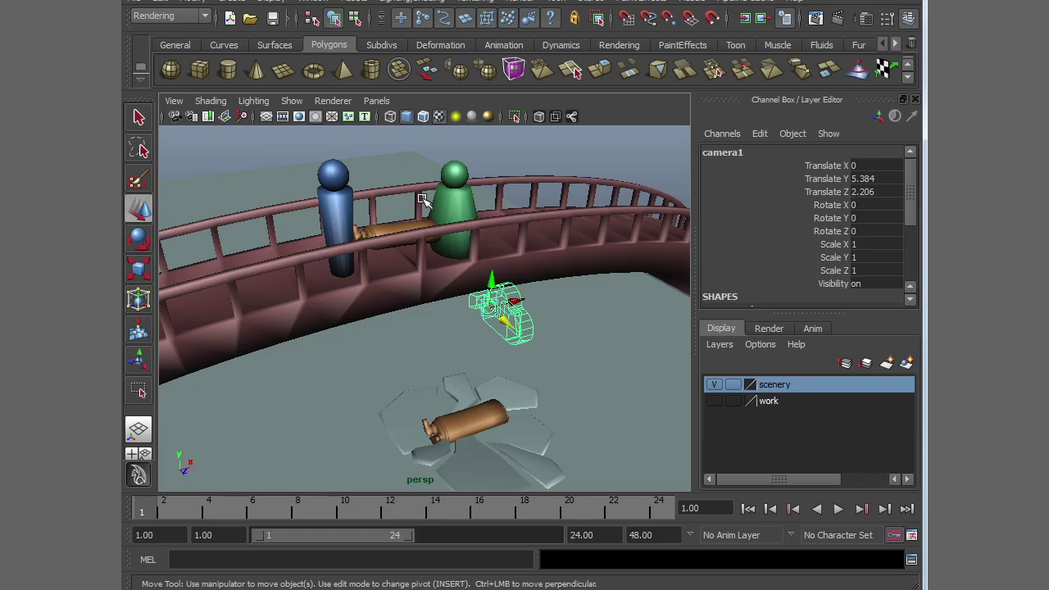
# Step: Look through camera1 and move it to frame the blue and green figures behind the railing
pyautogui.click(377, 101)
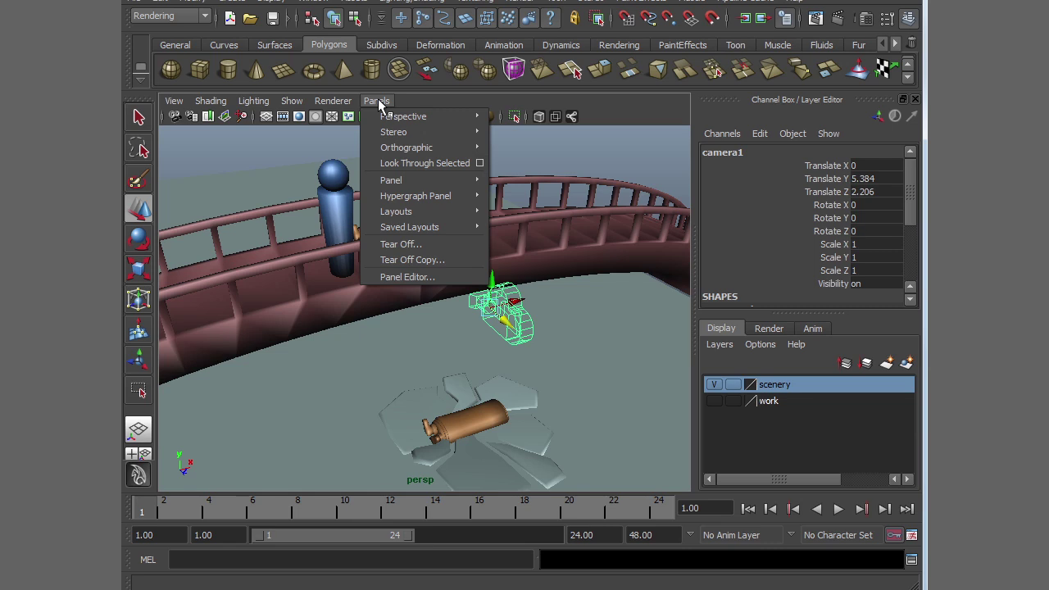
pyautogui.click(416, 166)
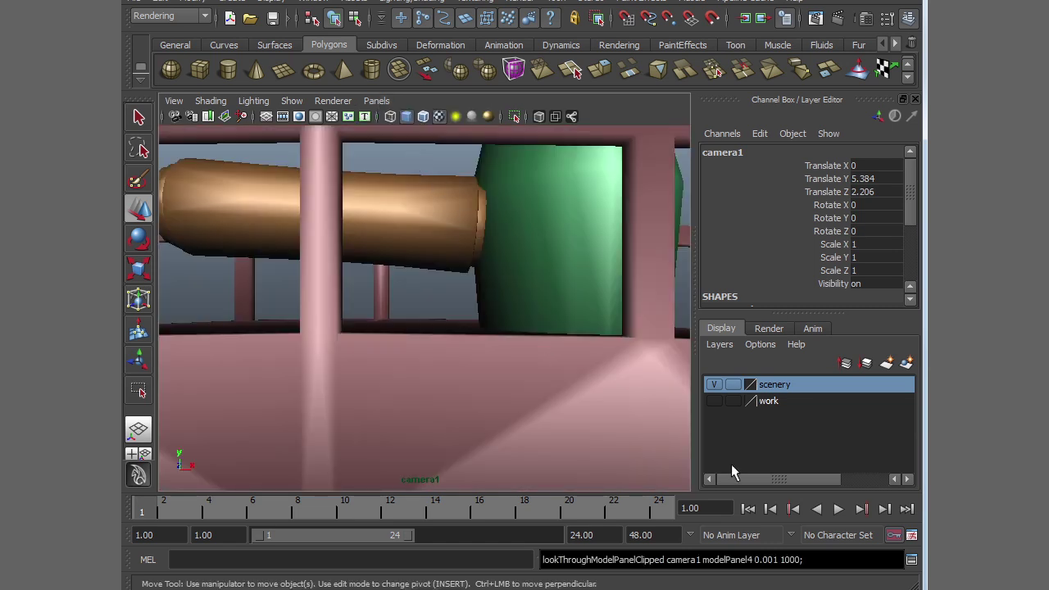
pyautogui.scroll(-3, 405, 307)
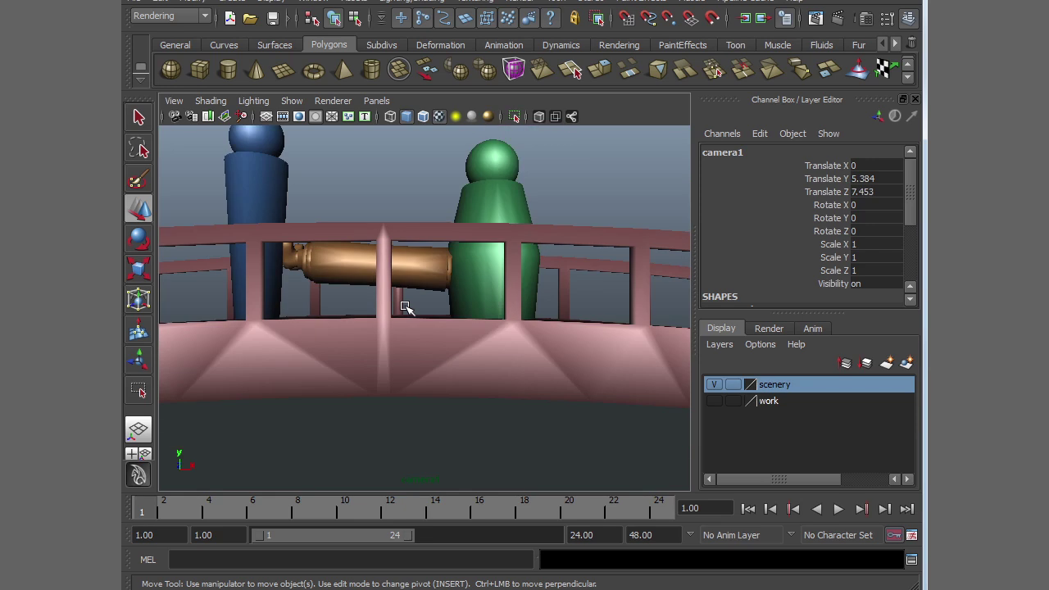
pyautogui.keyDown('alt'); pyautogui.moveTo(409, 301); pyautogui.dragTo(379, 316); pyautogui.keyUp('alt')
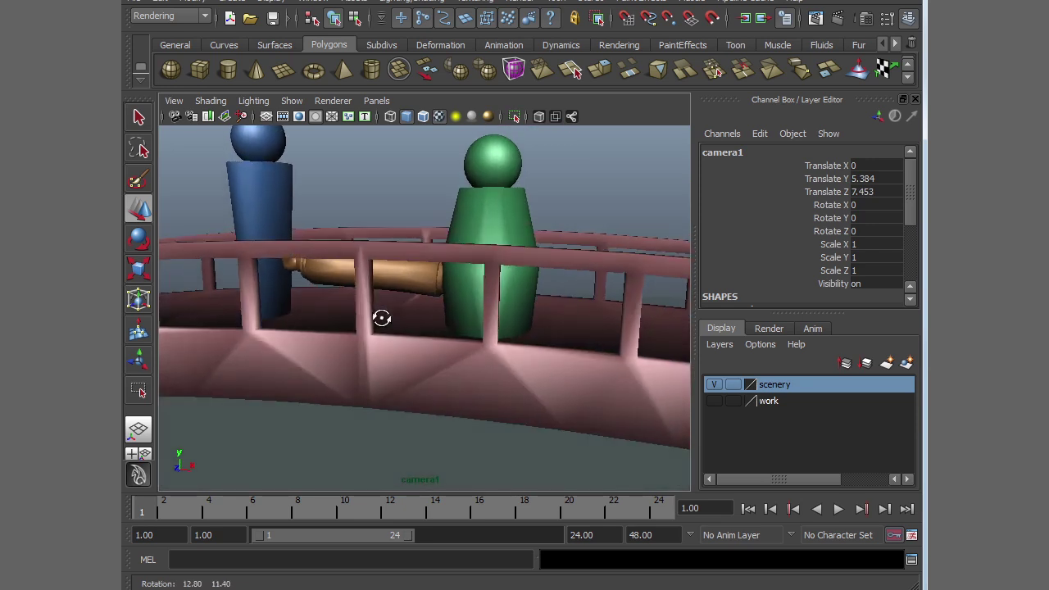
pyautogui.keyDown('alt'); pyautogui.moveTo(379, 317); pyautogui.dragTo(445, 356, button='middle'); pyautogui.keyUp('alt')
pyautogui.keyDown('alt'); pyautogui.moveTo(445, 355); pyautogui.dragTo(426, 352); pyautogui.keyUp('alt')
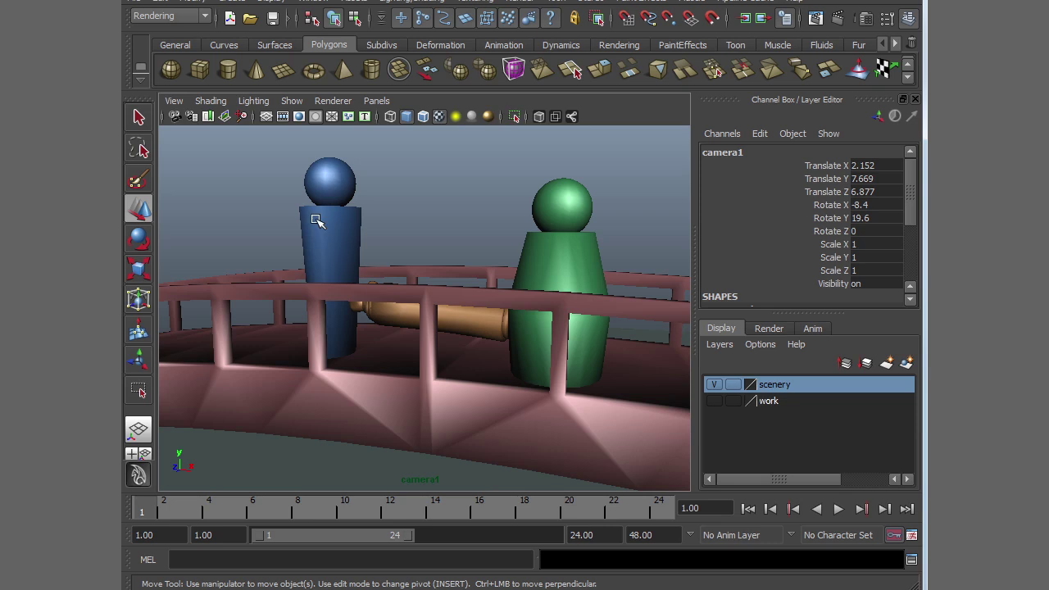
# Step: Turn on camera1's 640 x 480 resolution gate in the viewport
pyautogui.click(174, 102)
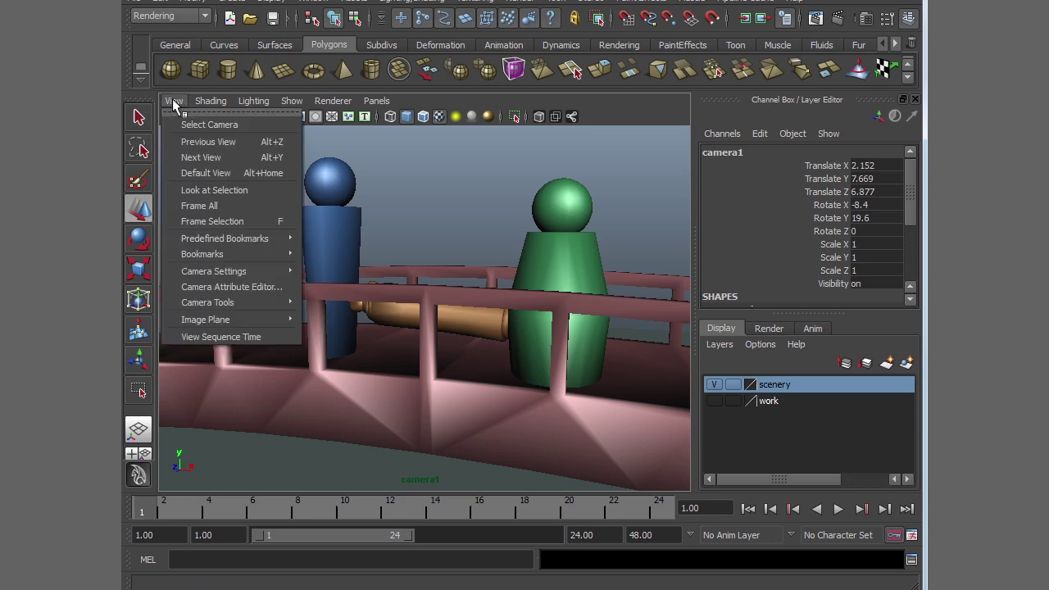
pyautogui.moveTo(246, 273)
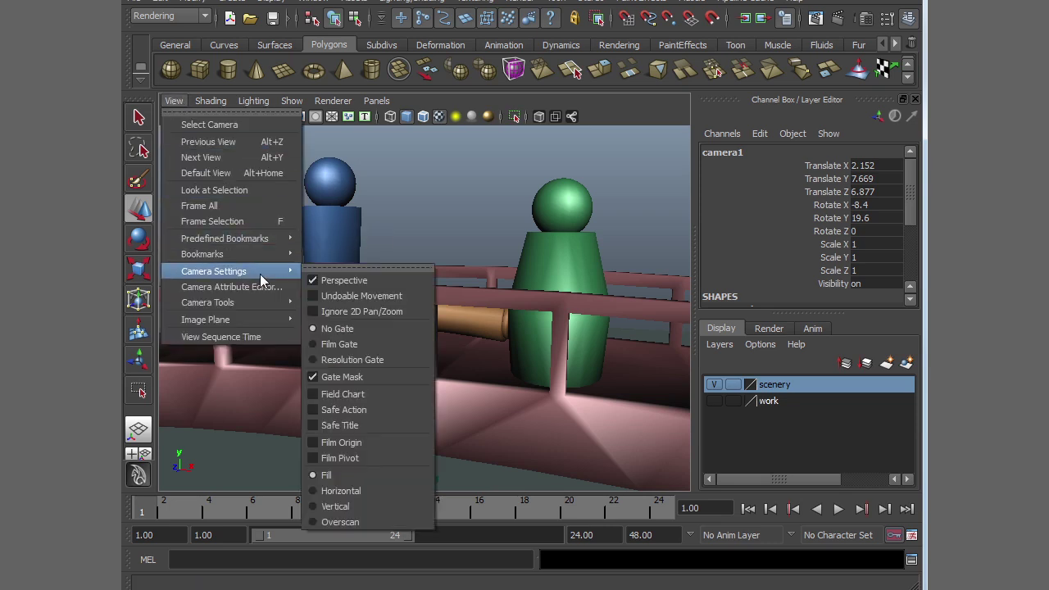
pyautogui.click(358, 361)
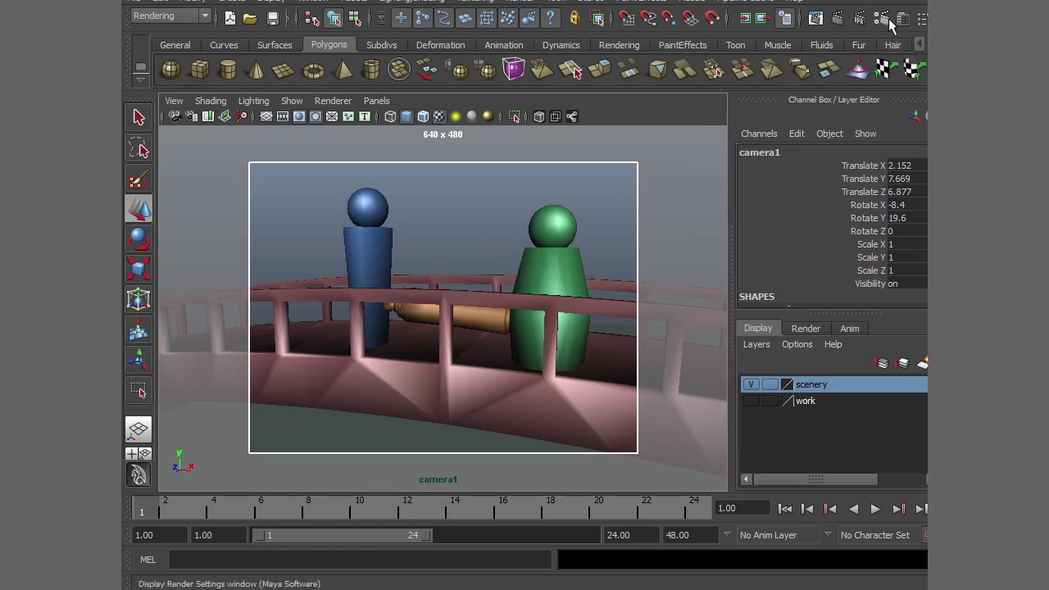
# Step: Set the render image size to 1280 x 720 (HD 720 preset) in Render Settings
pyautogui.click(881, 20)
pyautogui.moveTo(433, 72); pyautogui.dragTo(431, 9)
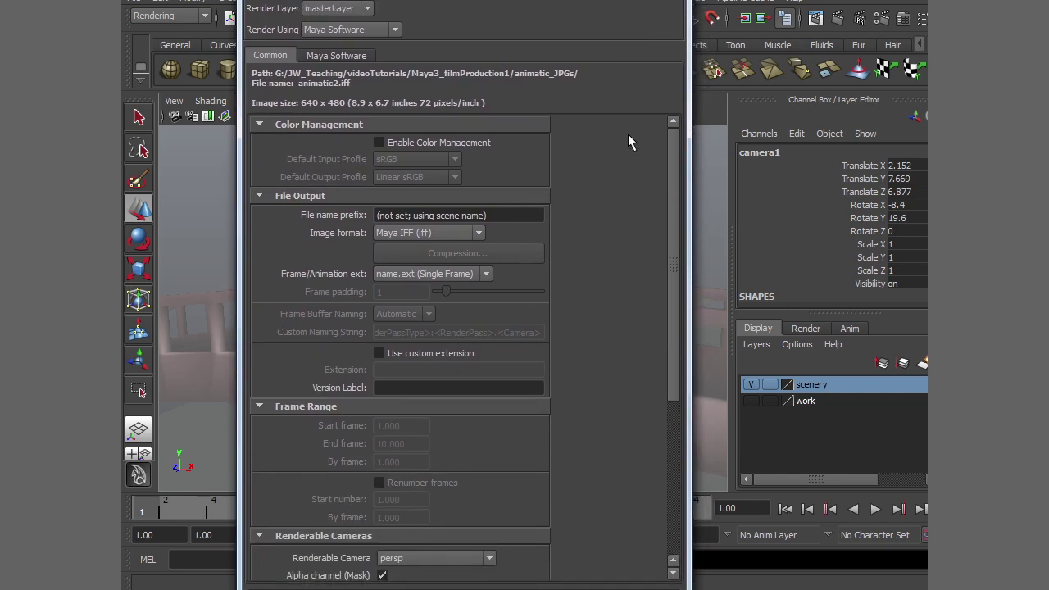
pyautogui.moveTo(667, 209); pyautogui.dragTo(677, 380)
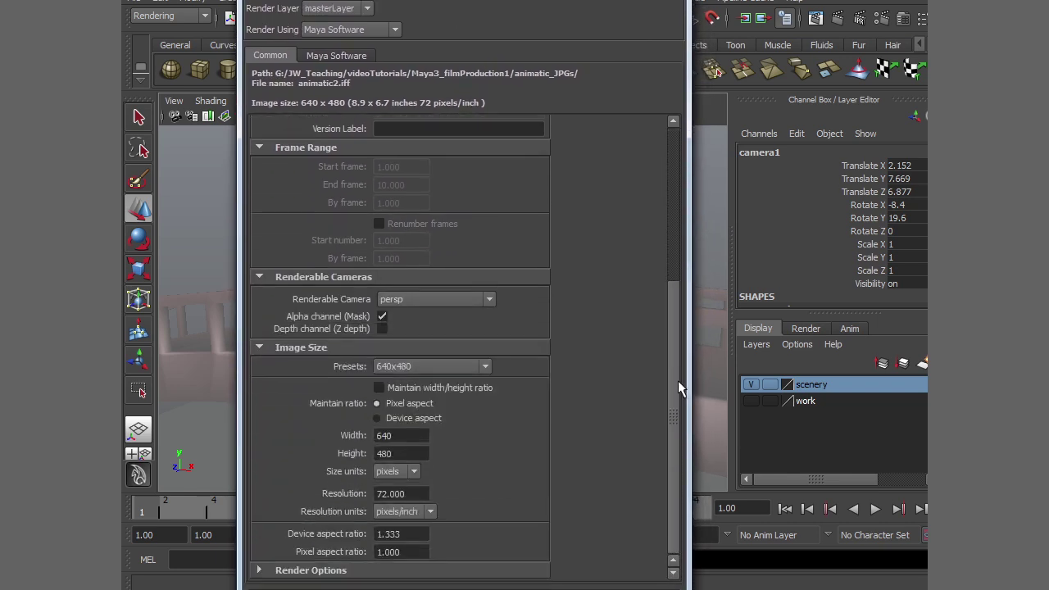
pyautogui.click(402, 435)
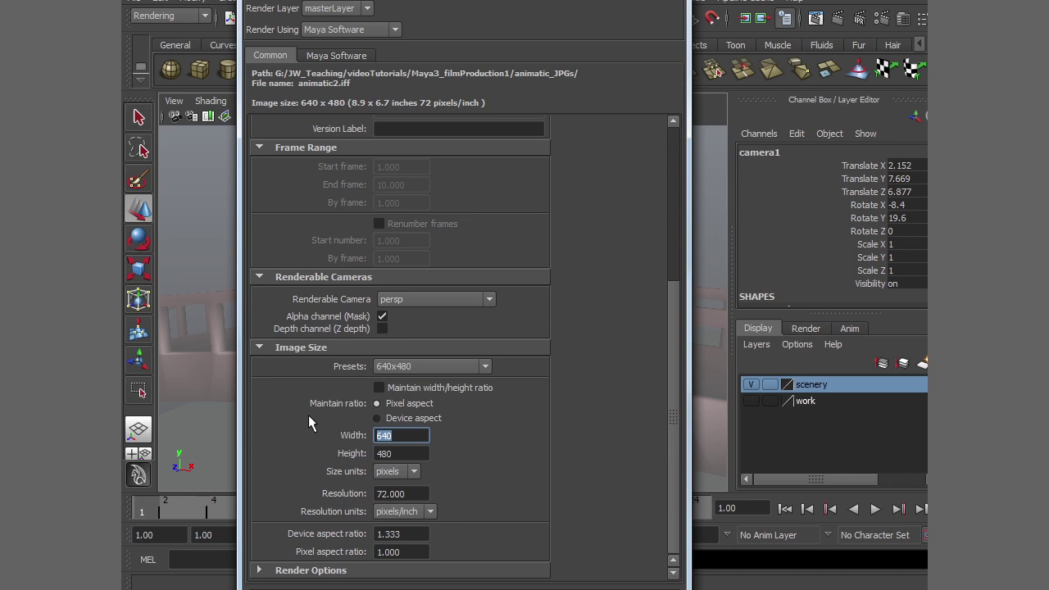
pyautogui.write('1280')
pyautogui.click(401, 453)
pyautogui.write('720')
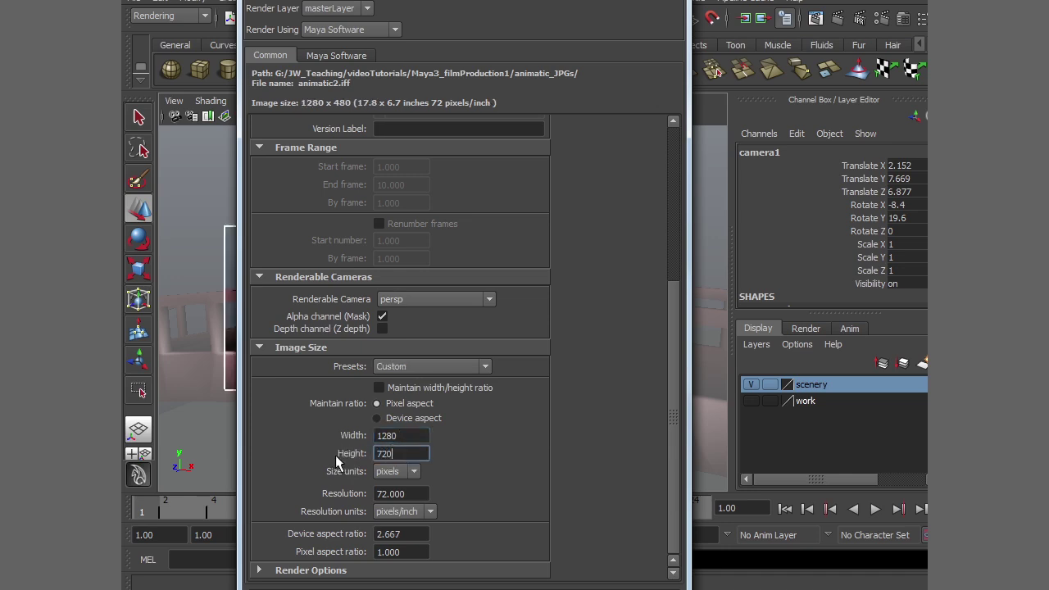
pyautogui.press('Return')
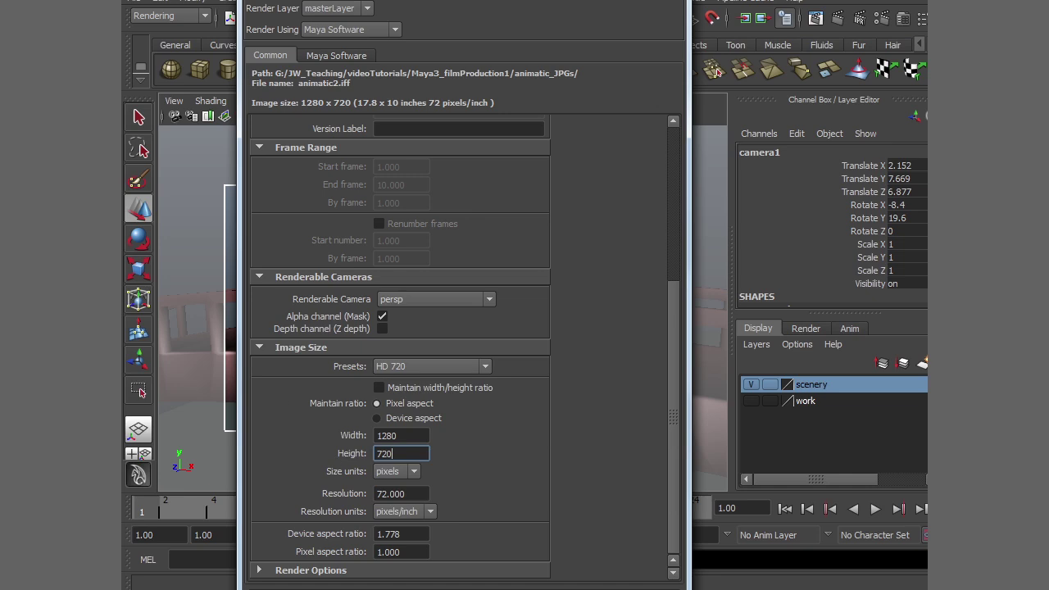
pyautogui.moveTo(459, 2); pyautogui.dragTo(825, 14)
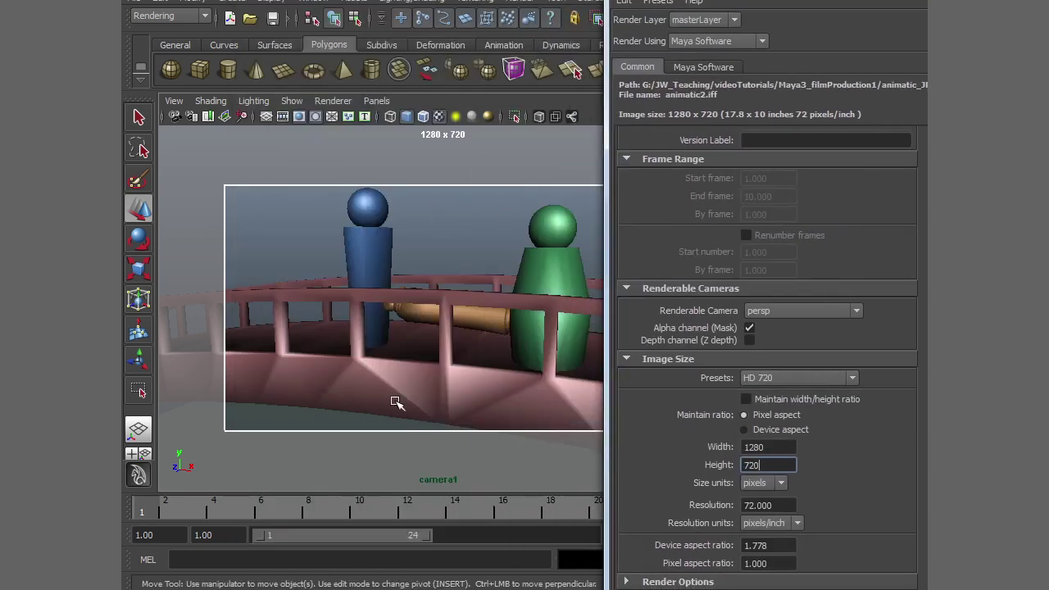
pyautogui.moveTo(760, 0); pyautogui.dragTo(395, 4)
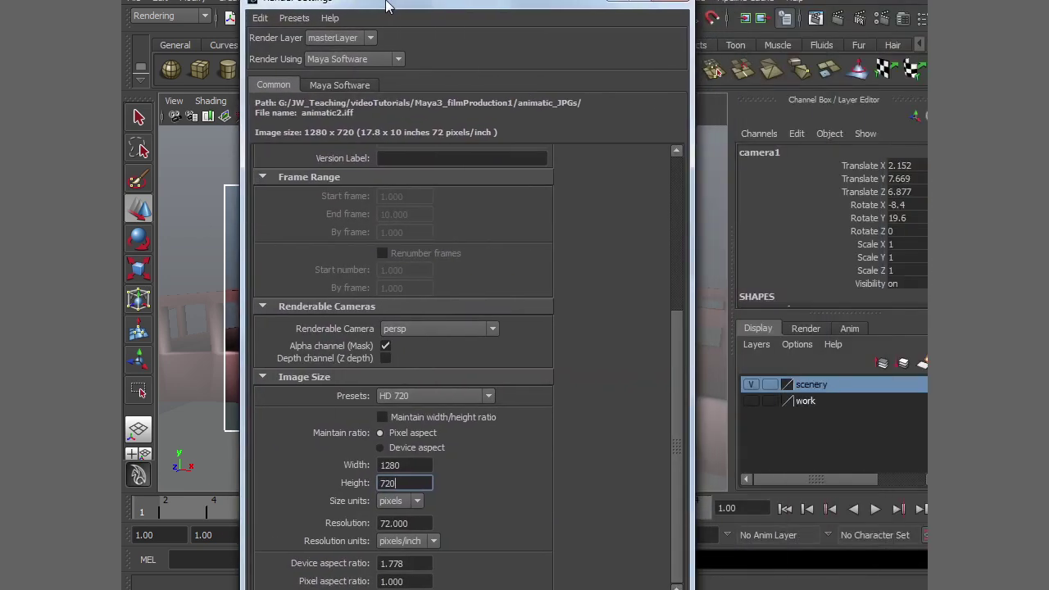
# Step: Set the render output format to JPEG with file name prefix animatic
pyautogui.moveTo(674, 363); pyautogui.dragTo(699, 182)
pyautogui.click(446, 262)
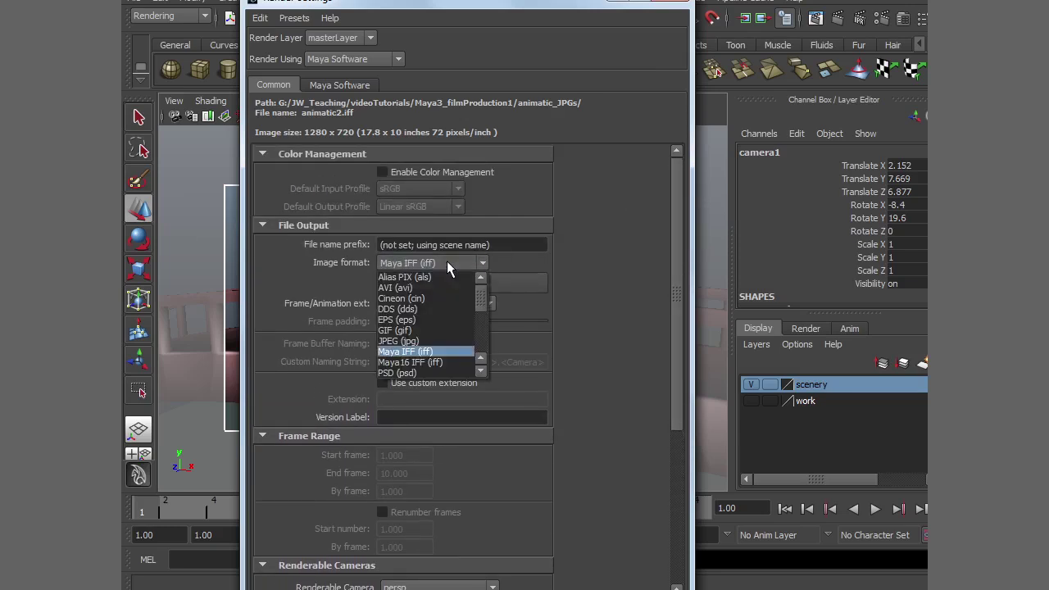
pyautogui.click(411, 339)
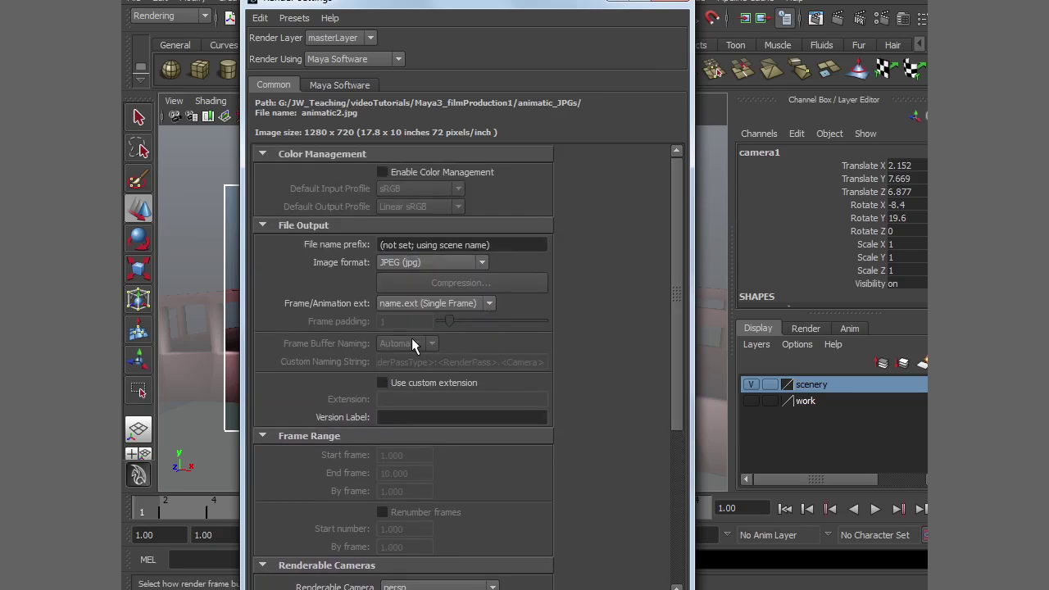
pyautogui.moveTo(504, 242); pyautogui.dragTo(289, 240)
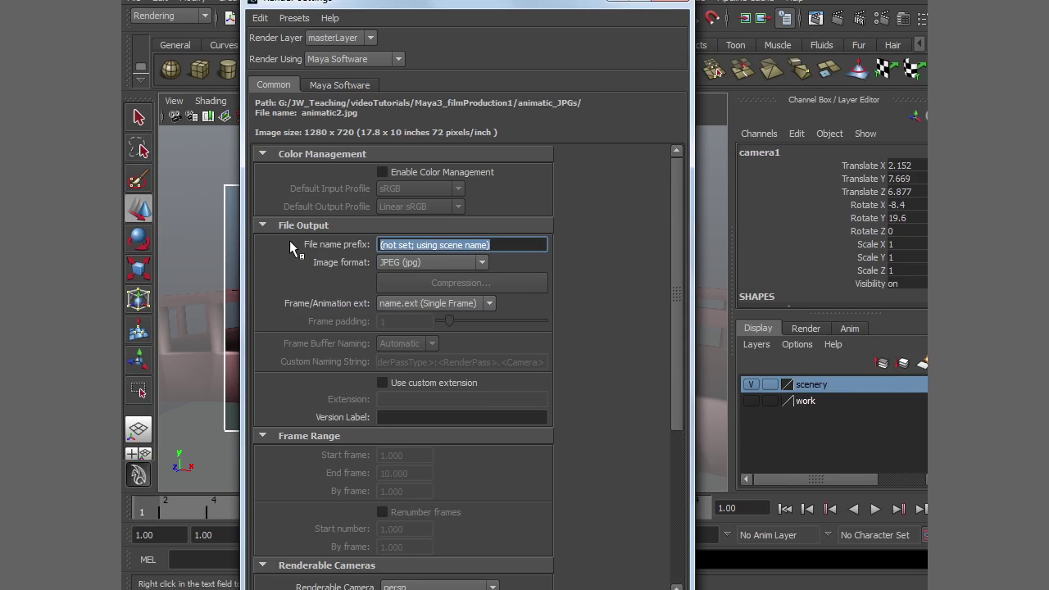
pyautogui.write('aniomatic')
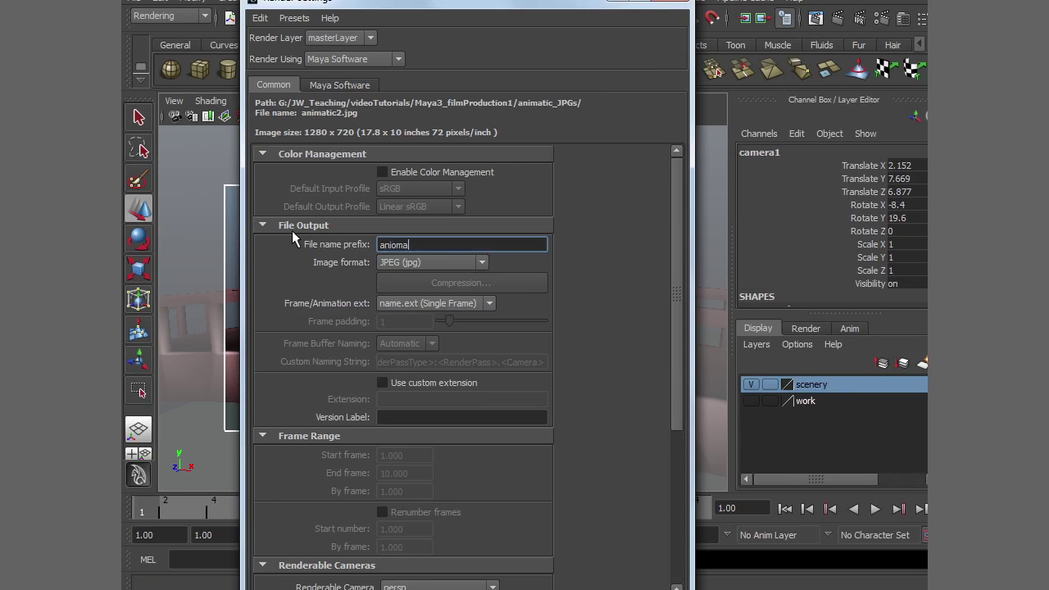
pyautogui.press('Left')
pyautogui.press('Left')
pyautogui.press('Left')
pyautogui.press('Left')
pyautogui.press('Delete')
# Step: Use name#.ext frame numbering with frame padding 3
pyautogui.click(394, 309)
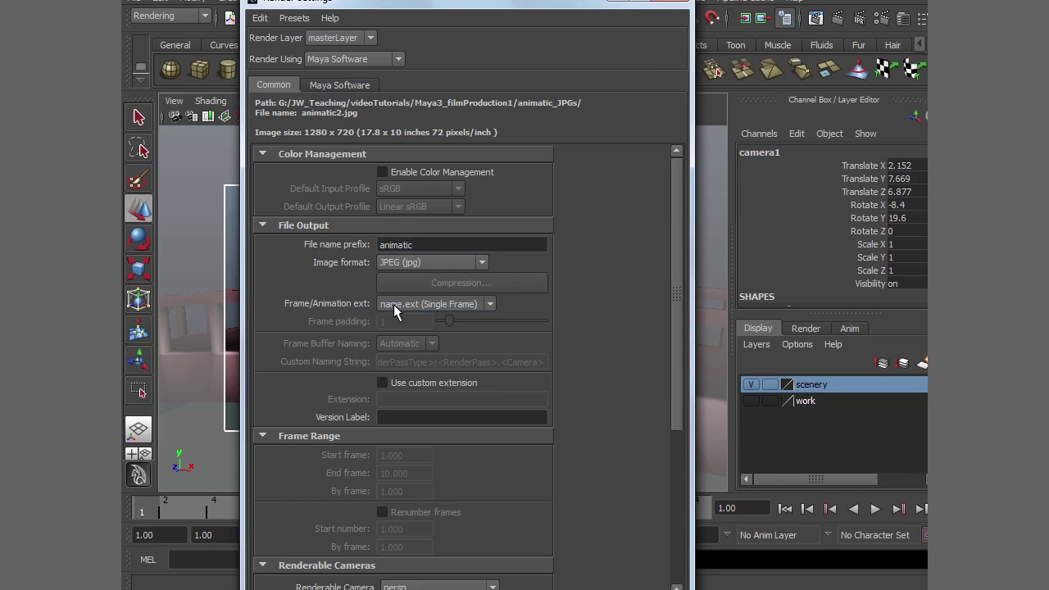
pyautogui.click(407, 368)
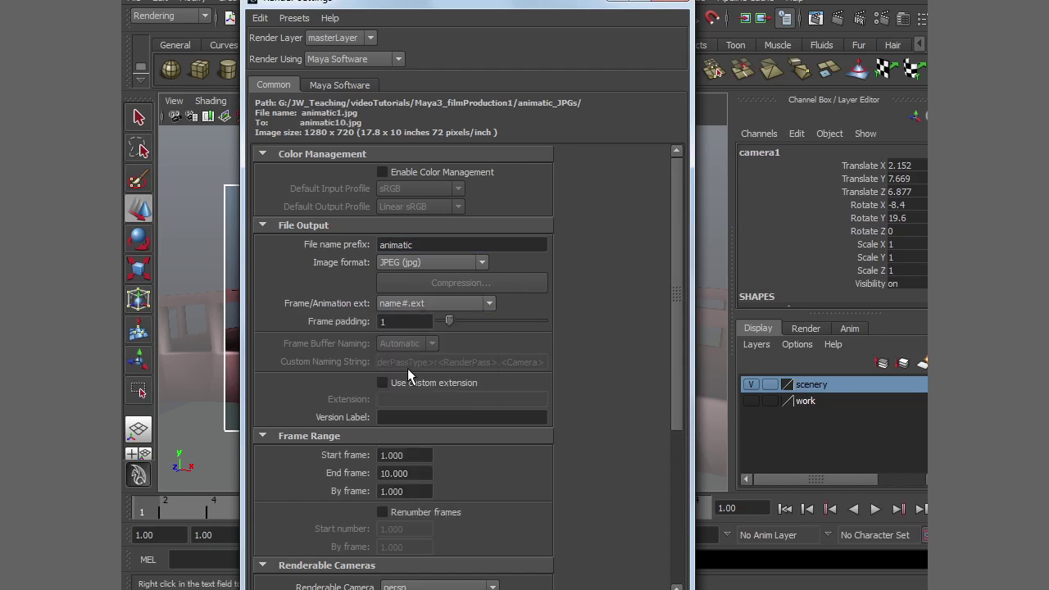
pyautogui.moveTo(449, 316); pyautogui.dragTo(470, 317)
# Step: Set the render End frame to 336, shot 09's last frame from the shot list
pyautogui.scroll(-2, 658, 424)
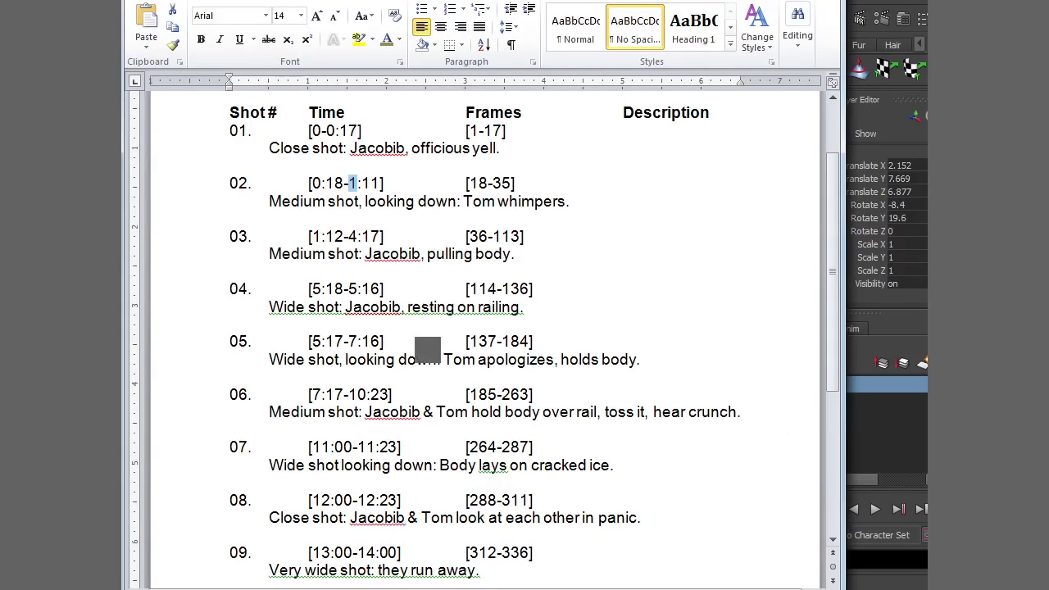
pyautogui.scroll(-1, 480, 468)
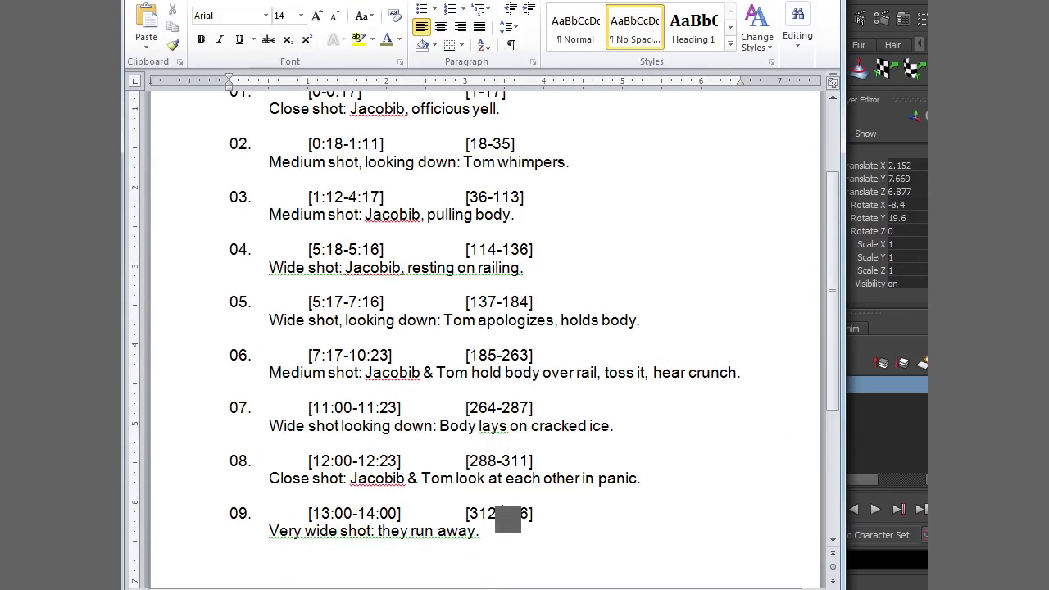
pyautogui.moveTo(502, 515); pyautogui.dragTo(530, 515)
pyautogui.press('super+Down')
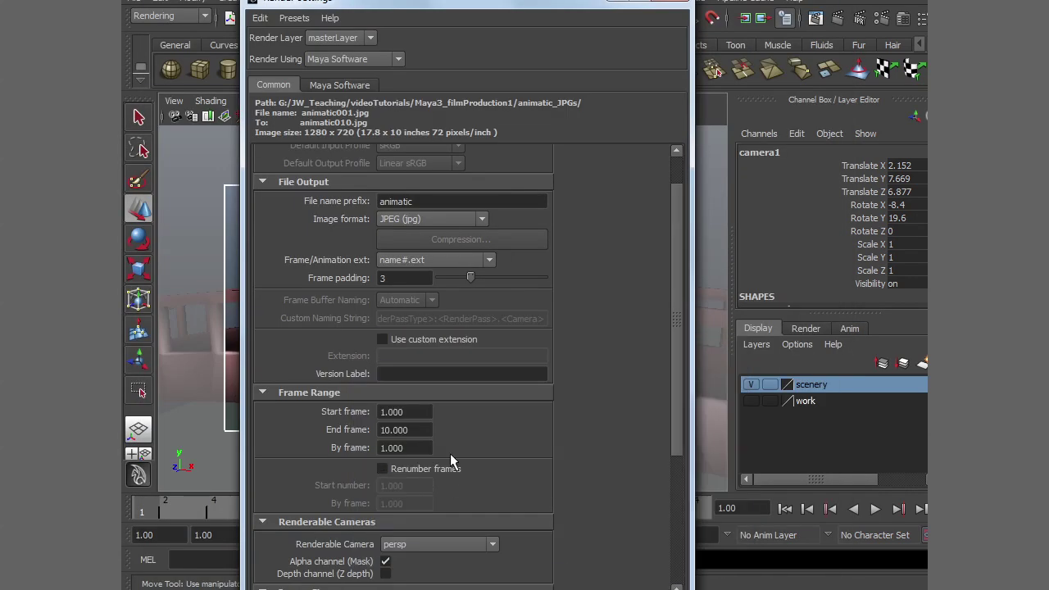
pyautogui.moveTo(430, 430); pyautogui.dragTo(345, 425)
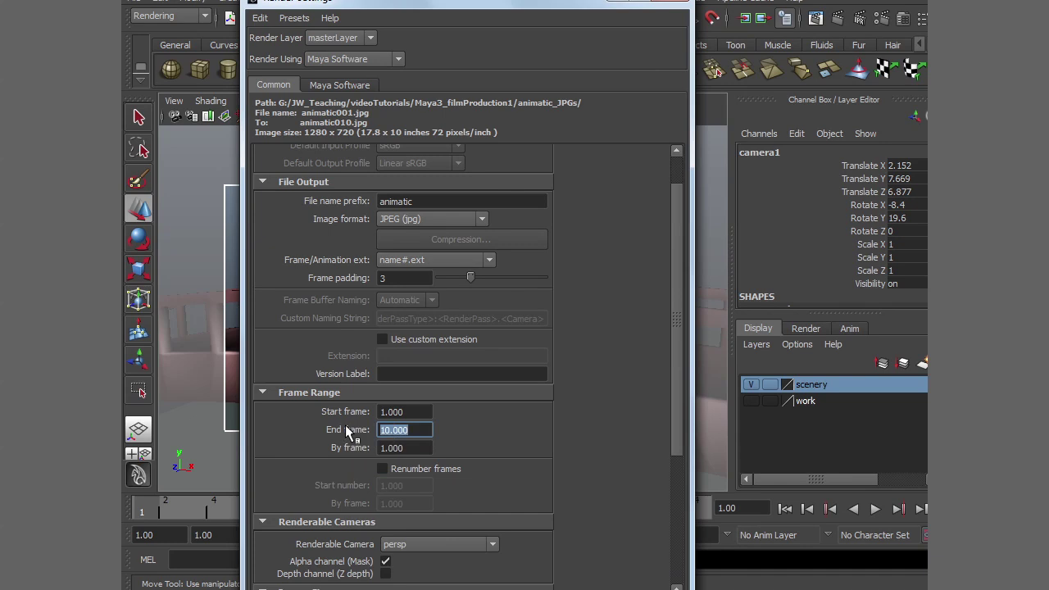
pyautogui.write('336')
pyautogui.moveTo(678, 359); pyautogui.dragTo(670, 407)
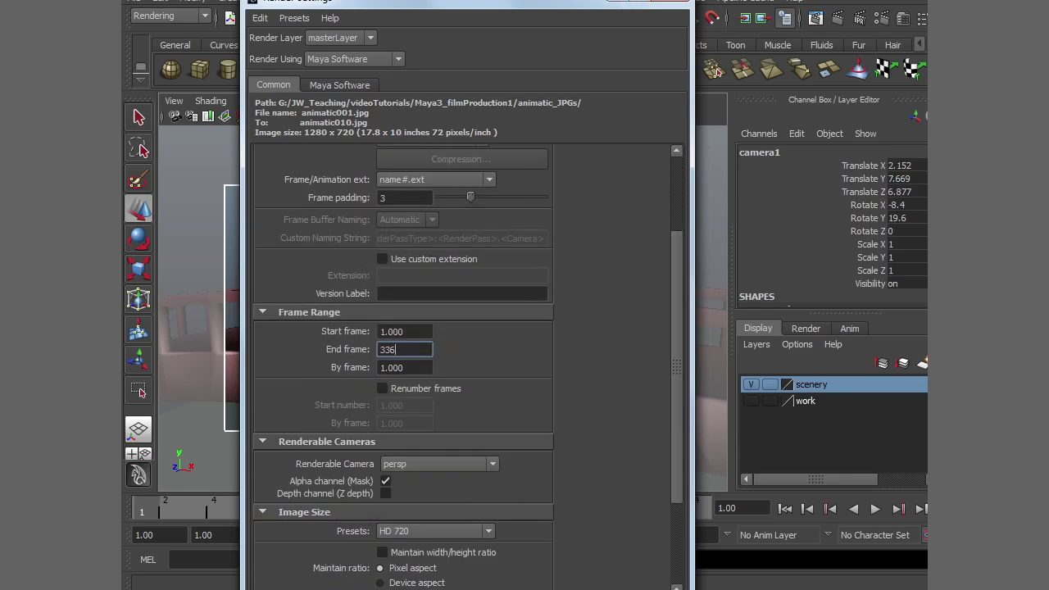
pyautogui.click(674, 1)
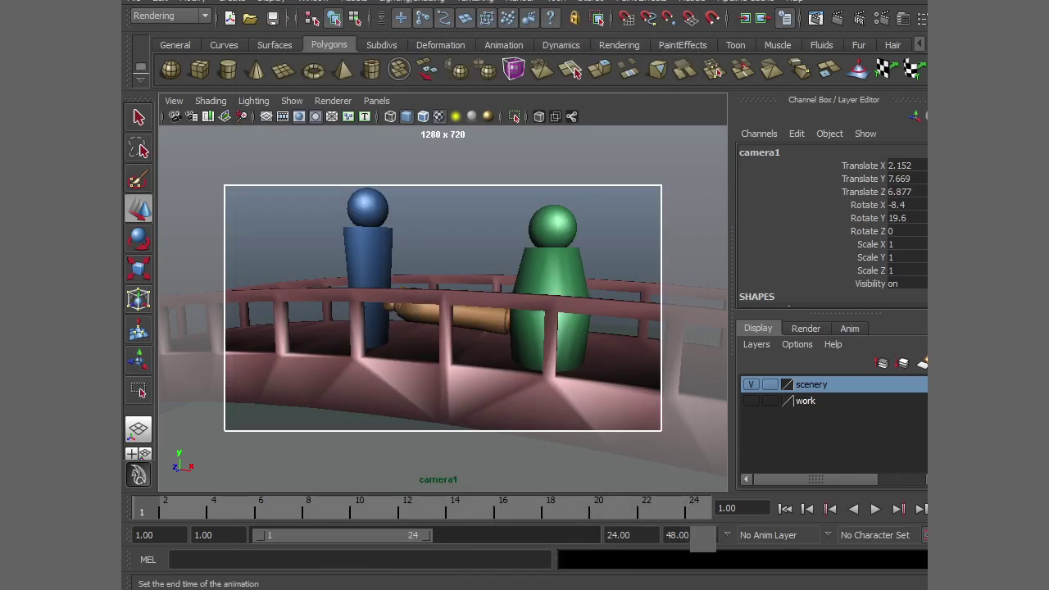
# Step: Set the playback end time to 336 and bring up the storyboard image sheet
pyautogui.doubleClick(679, 534)
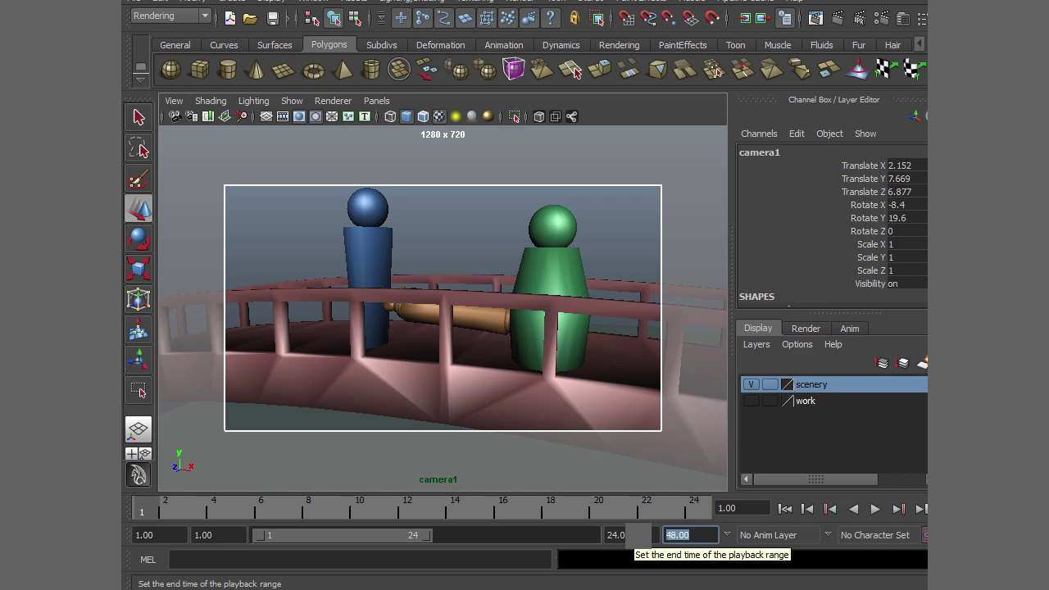
pyautogui.write('336')
pyautogui.press('Return')
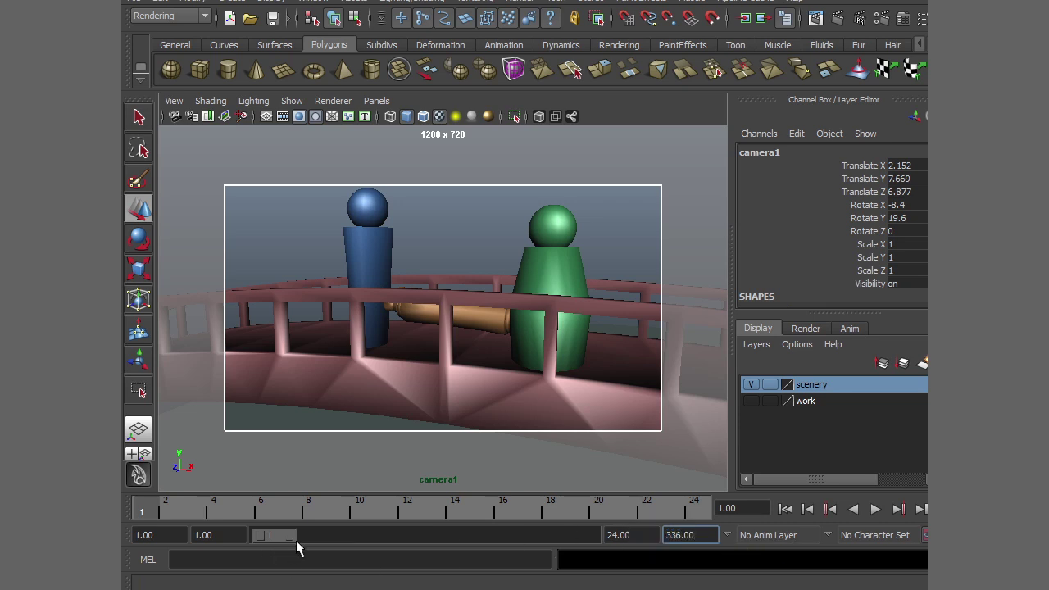
pyautogui.moveTo(287, 534); pyautogui.dragTo(592, 534)
pyautogui.hotkey('alt', 'Tab')
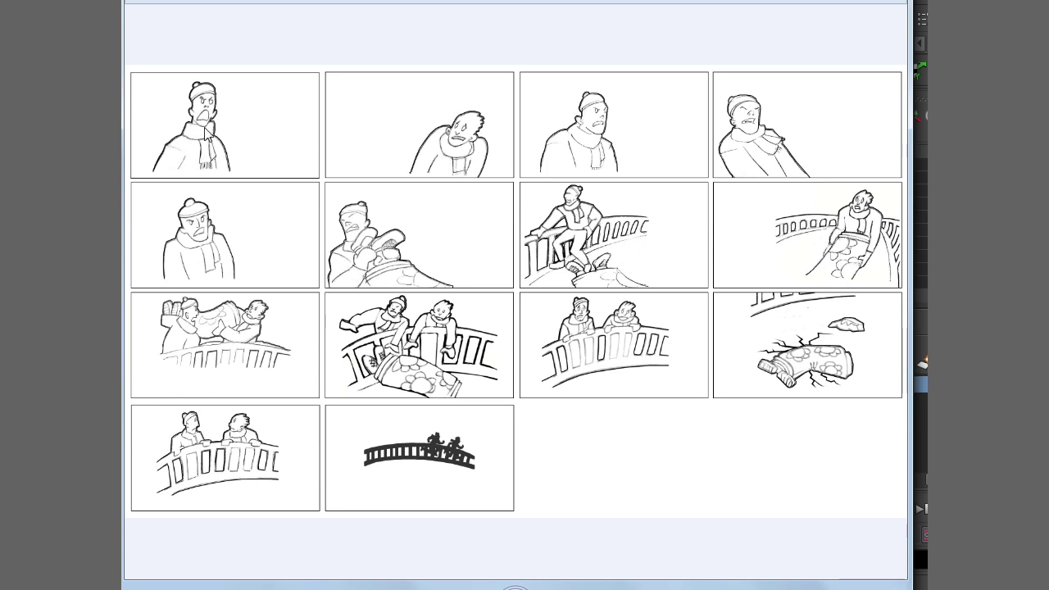
# Step: Back in Maya, tumble and dolly camera1 into a low-angle close-up of the blue figure's head and upper body
pyautogui.hotkey('alt', 'Tab')
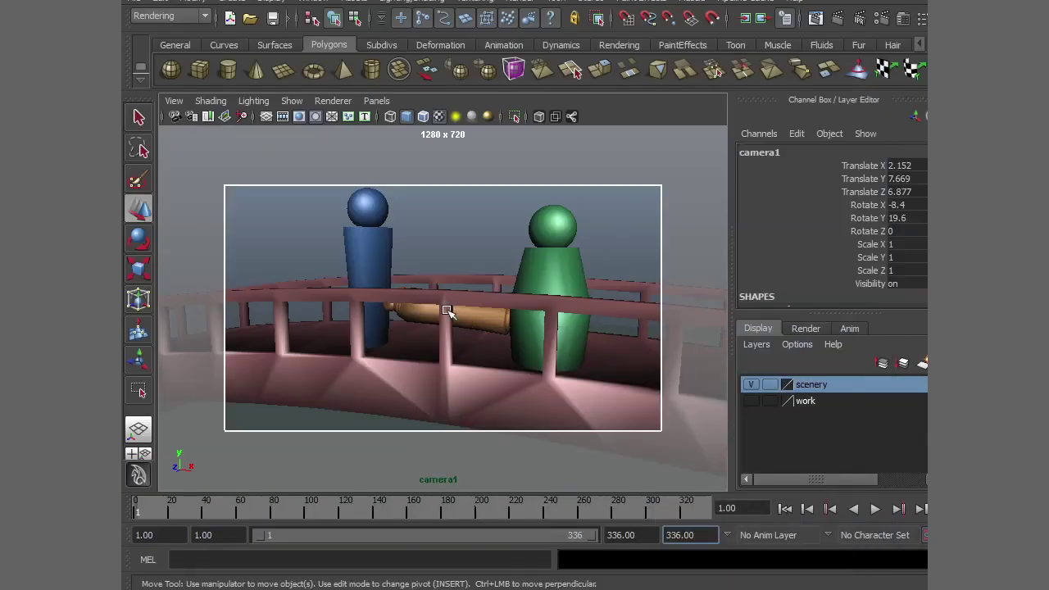
pyautogui.click(373, 250)
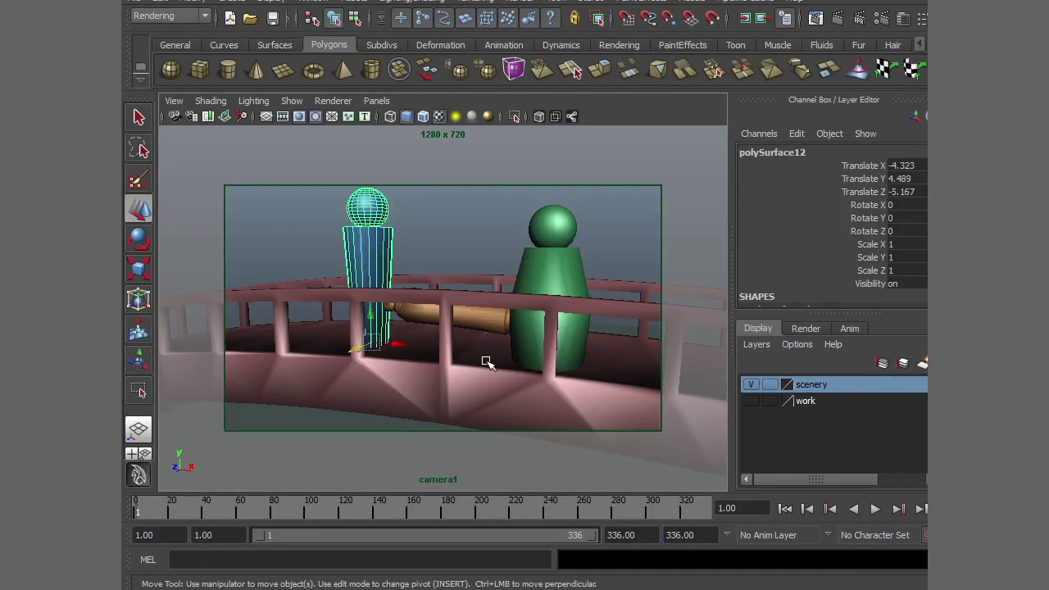
pyautogui.keyDown('alt'); pyautogui.moveTo(480, 369); pyautogui.dragTo(428, 368); pyautogui.keyUp('alt')
pyautogui.keyDown('alt'); pyautogui.moveTo(429, 368); pyautogui.dragTo(466, 330, button='right'); pyautogui.keyUp('alt')
pyautogui.keyDown('alt'); pyautogui.moveTo(466, 330); pyautogui.dragTo(417, 363); pyautogui.keyUp('alt')
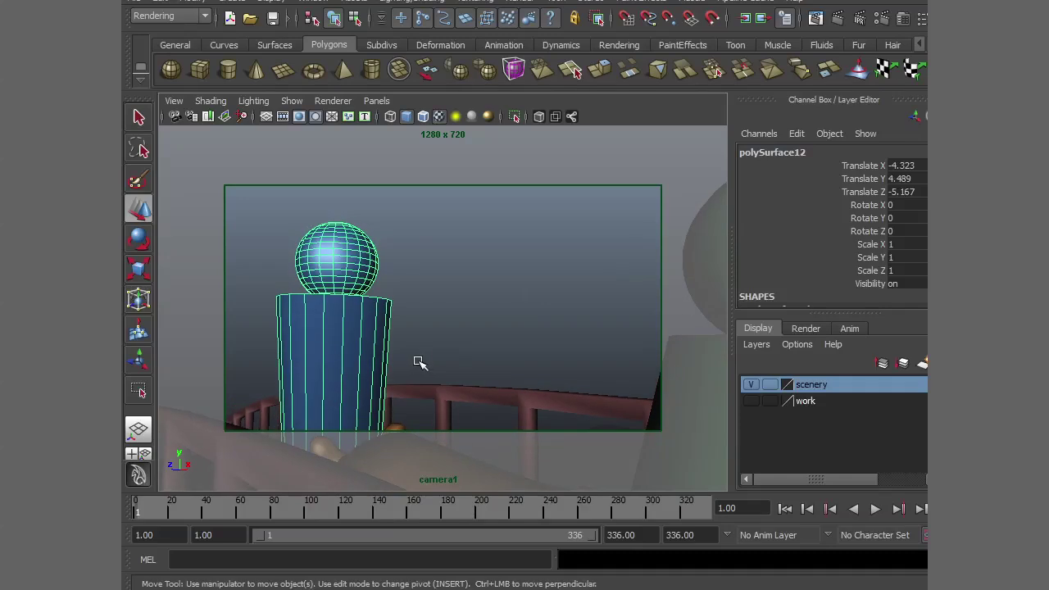
pyautogui.keyDown('alt'); pyautogui.moveTo(417, 363); pyautogui.dragTo(425, 345, button='right'); pyautogui.keyUp('alt')
pyautogui.moveTo(425, 345)
pyautogui.keyDown('alt'); pyautogui.mouseDown()
pyautogui.moveTo(447, 341)
pyautogui.moveTo(438, 358)
pyautogui.moveTo(412, 347)
pyautogui.mouseUp(); pyautogui.keyUp('alt')
pyautogui.keyDown('alt'); pyautogui.moveTo(412, 348); pyautogui.dragTo(418, 338, button='right'); pyautogui.keyUp('alt')
pyautogui.moveTo(418, 337)
pyautogui.keyDown('alt'); pyautogui.mouseDown()
pyautogui.moveTo(438, 335)
pyautogui.moveTo(412, 329)
pyautogui.moveTo(426, 328)
pyautogui.moveTo(424, 337)
pyautogui.mouseUp(); pyautogui.keyUp('alt')
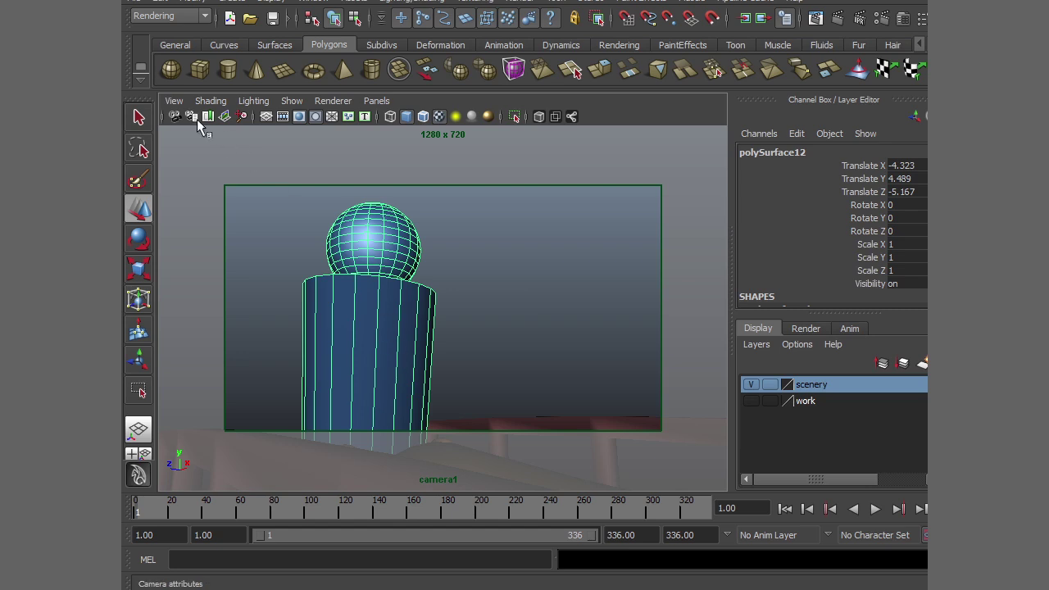
# Step: Select camera1 and key its translate and rotate channels at frame 1
pyautogui.click(173, 102)
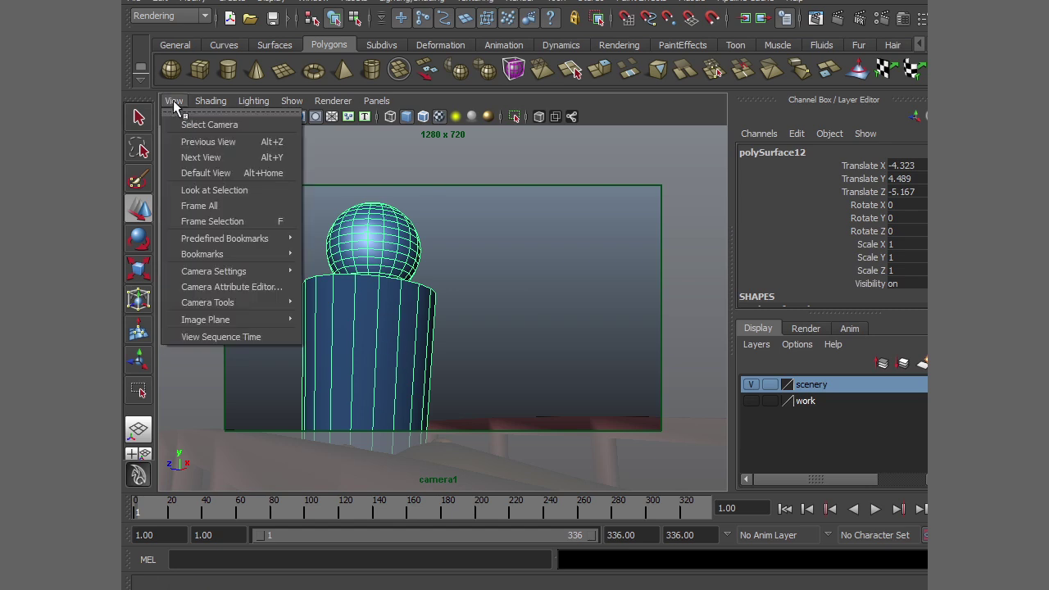
pyautogui.click(186, 127)
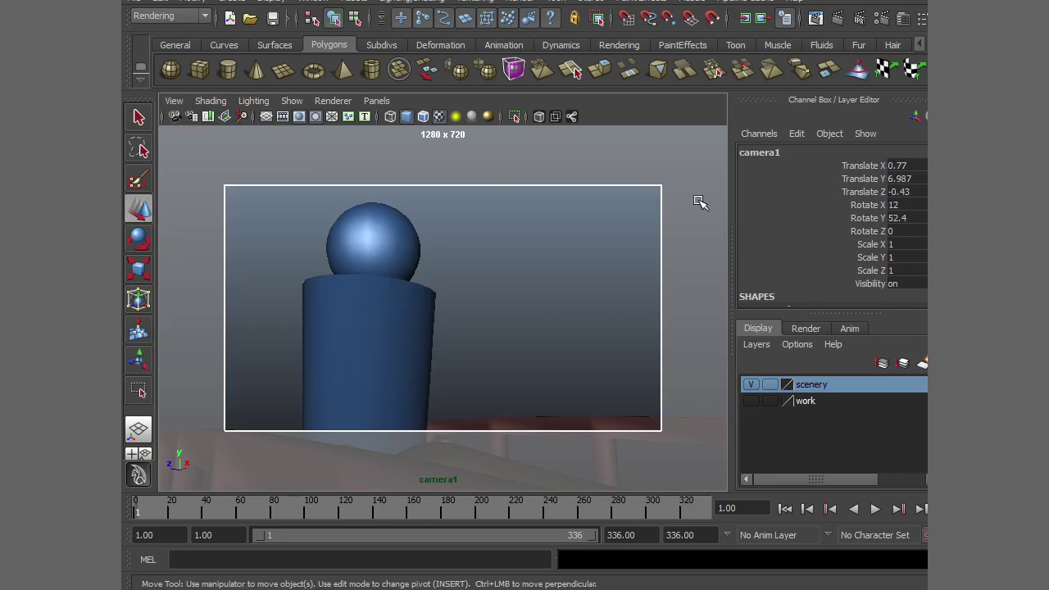
pyautogui.moveTo(858, 166); pyautogui.dragTo(858, 233)
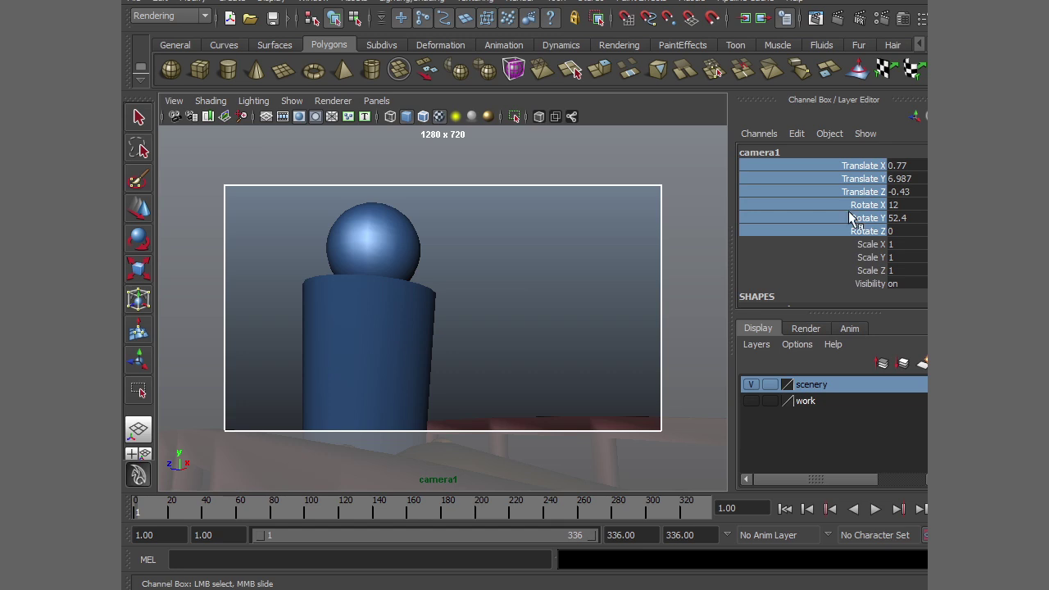
pyautogui.rightClick(792, 185)
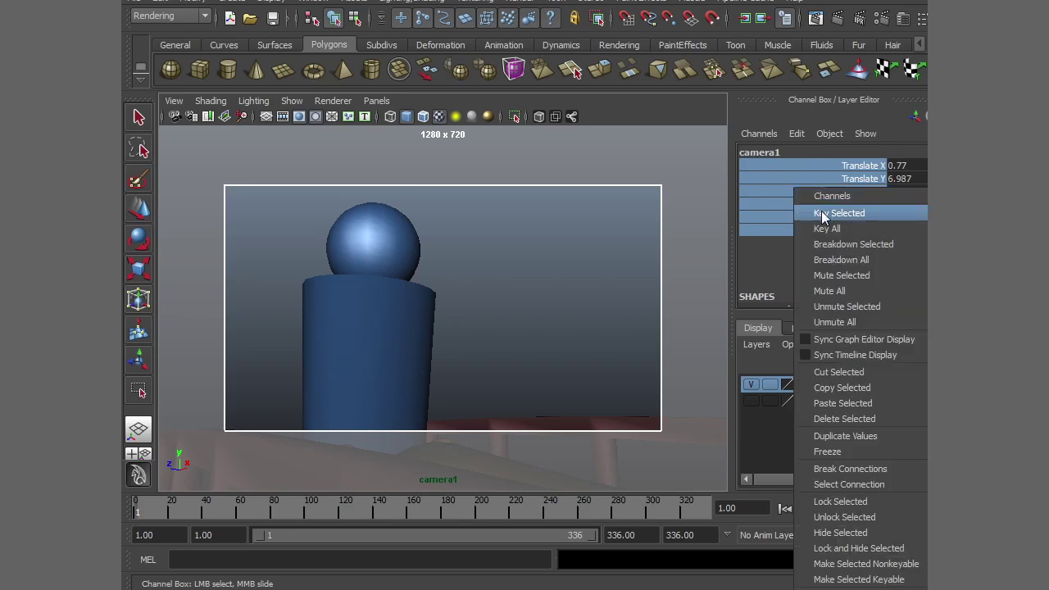
pyautogui.click(822, 214)
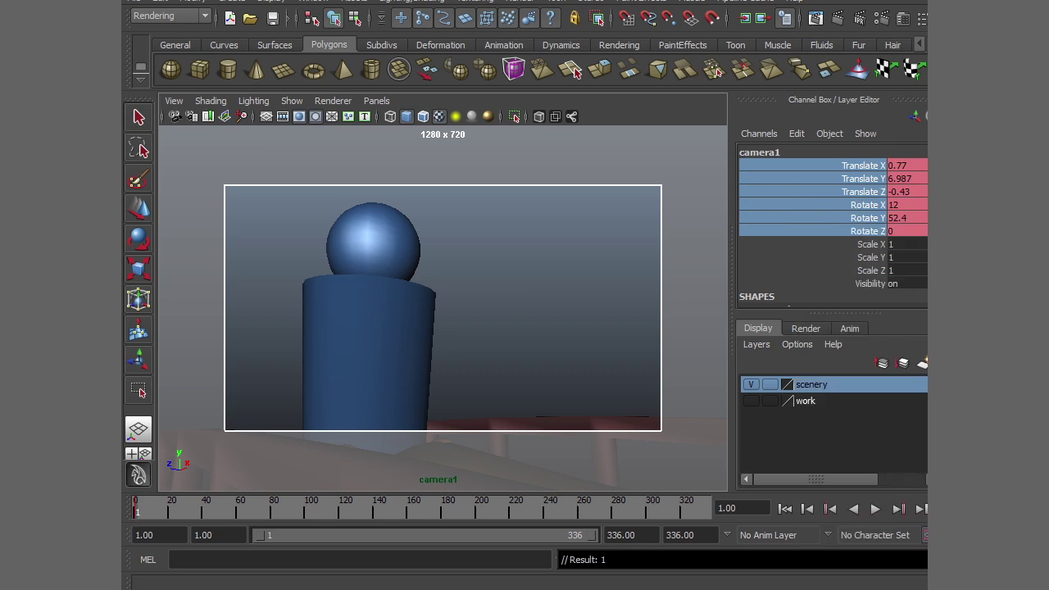
# Step: Check shot 01's frame range in the Word shot list
pyautogui.hotkey('alt', 'Tab')
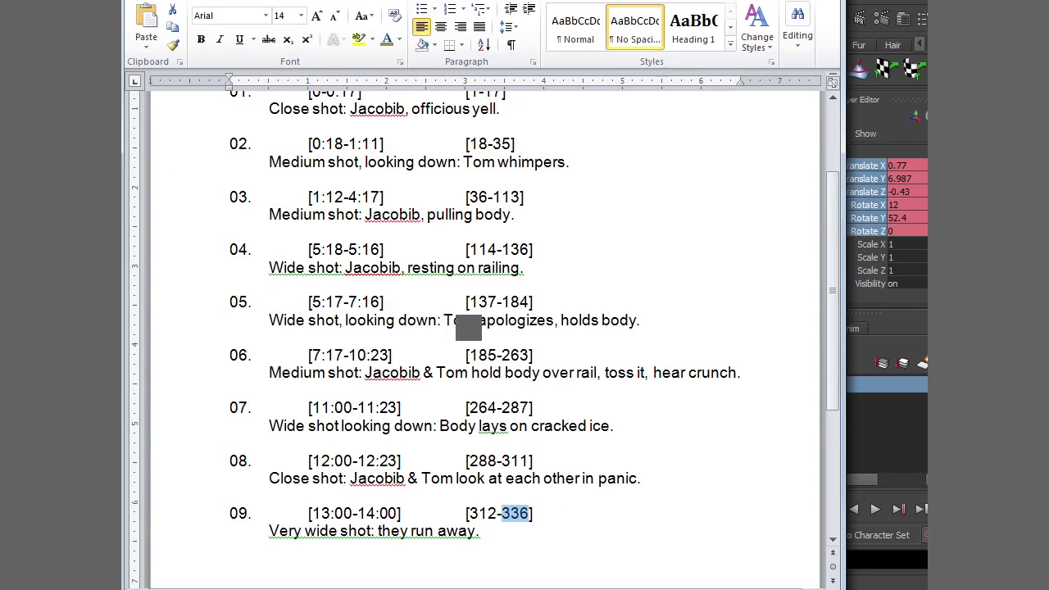
pyautogui.scroll(1, 478, 256)
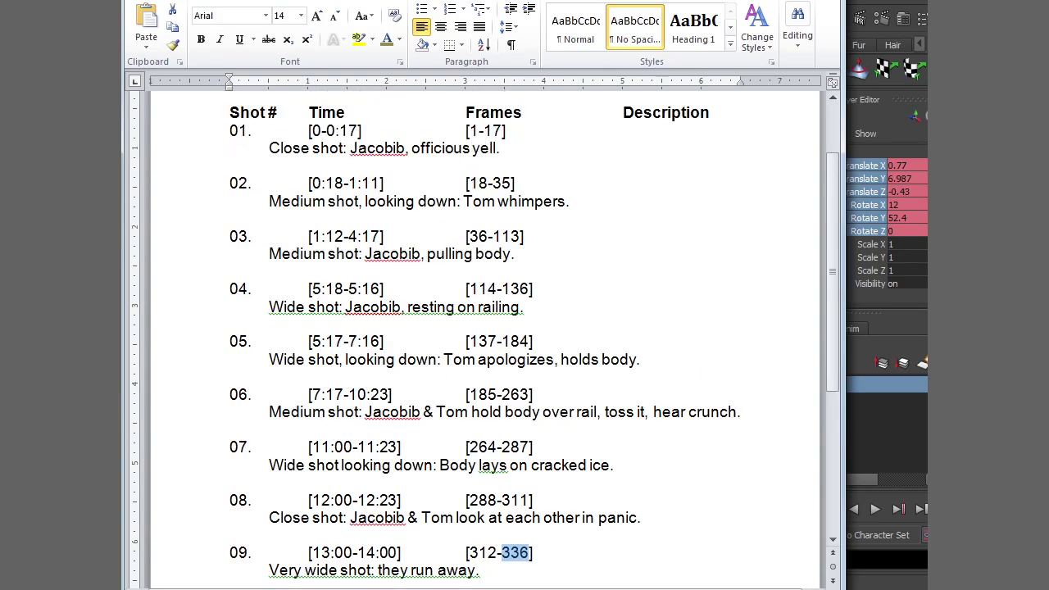
pyautogui.hotkey('alt', 'Tab')
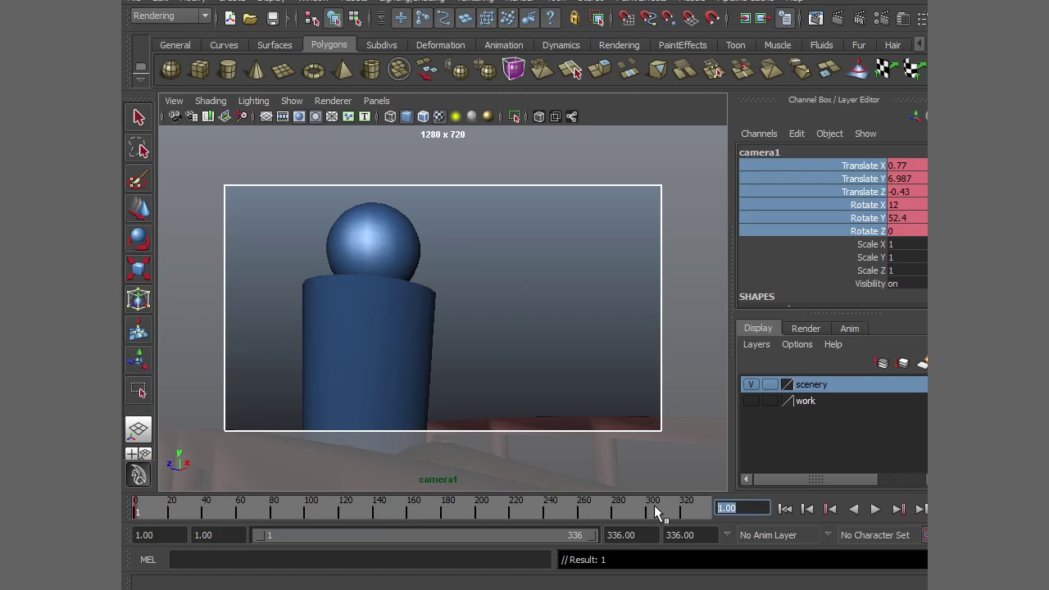
# Step: Key camera1's channels at frame 17 and play back the first frames to confirm the hold
pyautogui.write('17')
pyautogui.press('Return')
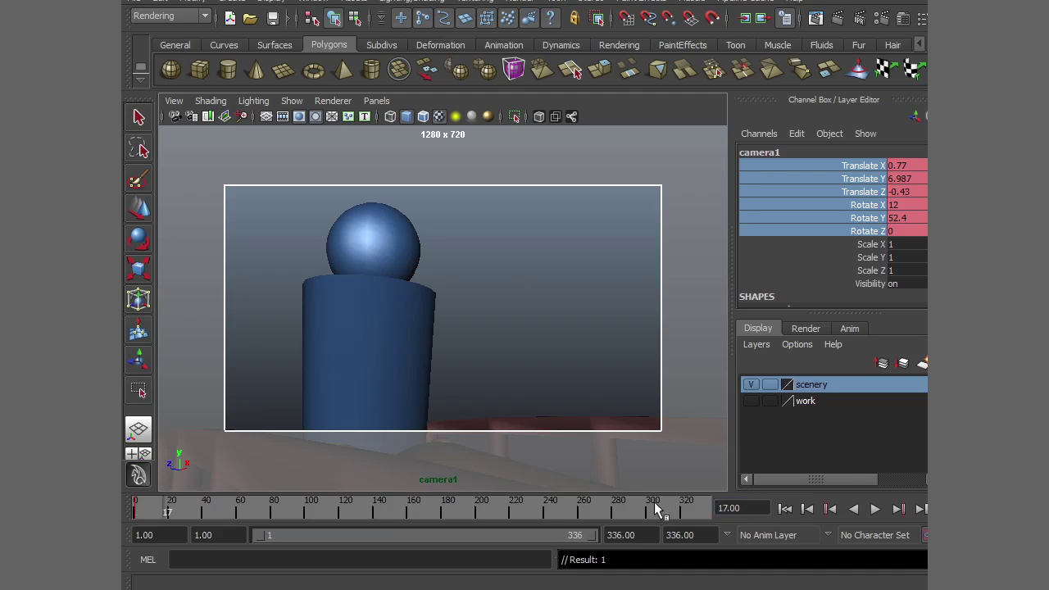
pyautogui.rightClick(801, 204)
pyautogui.click(836, 234)
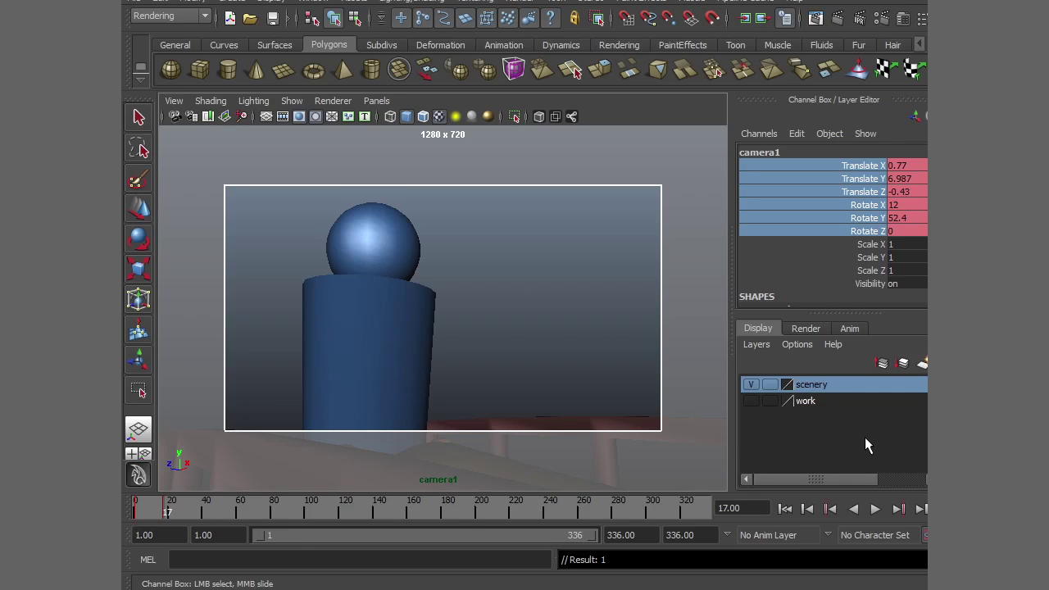
pyautogui.hotkey('alt', 'v')
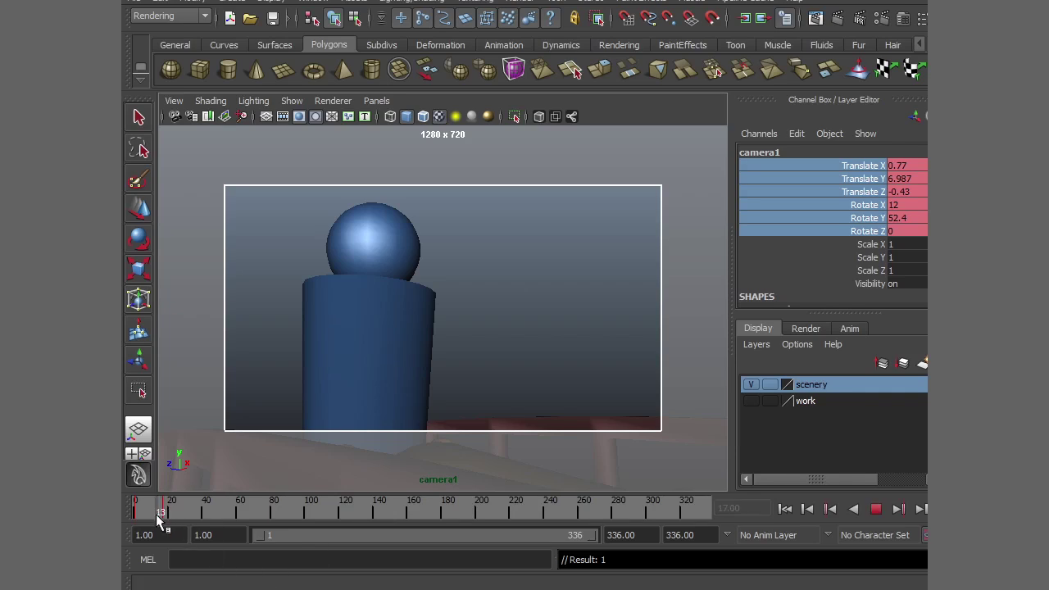
pyautogui.moveTo(136, 521); pyautogui.dragTo(165, 515)
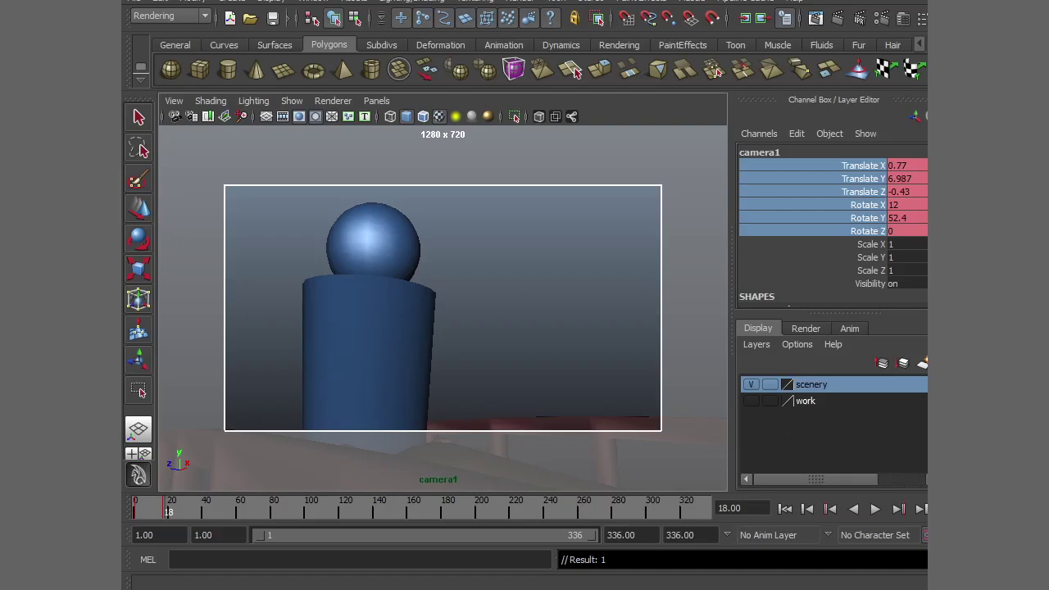
# Step: Look up shot 02's frame range, 18–35, in the shot list
pyautogui.hotkey('alt', 'Tab')
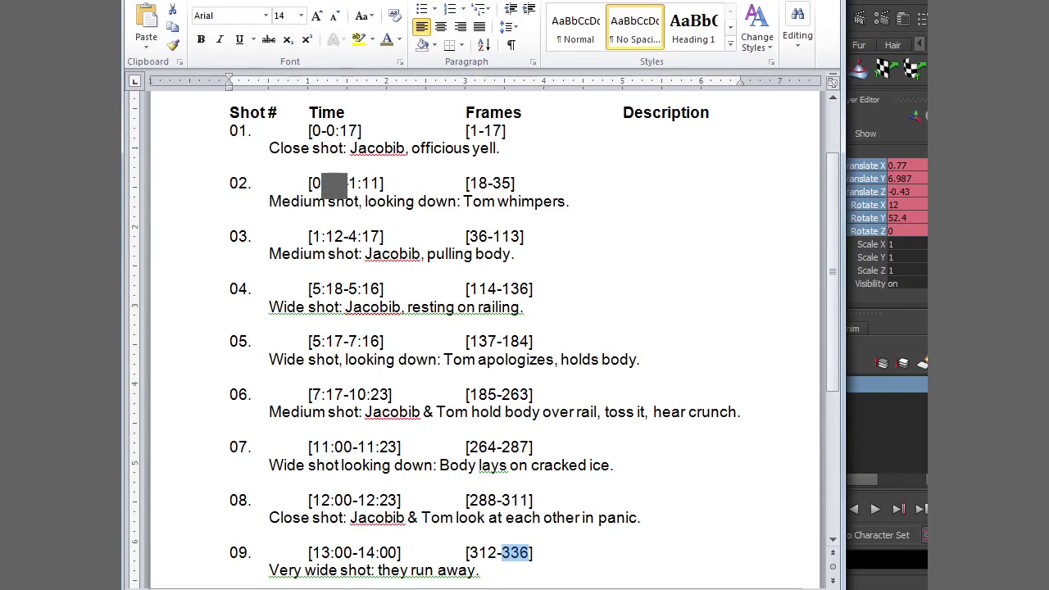
pyautogui.doubleClick(334, 183)
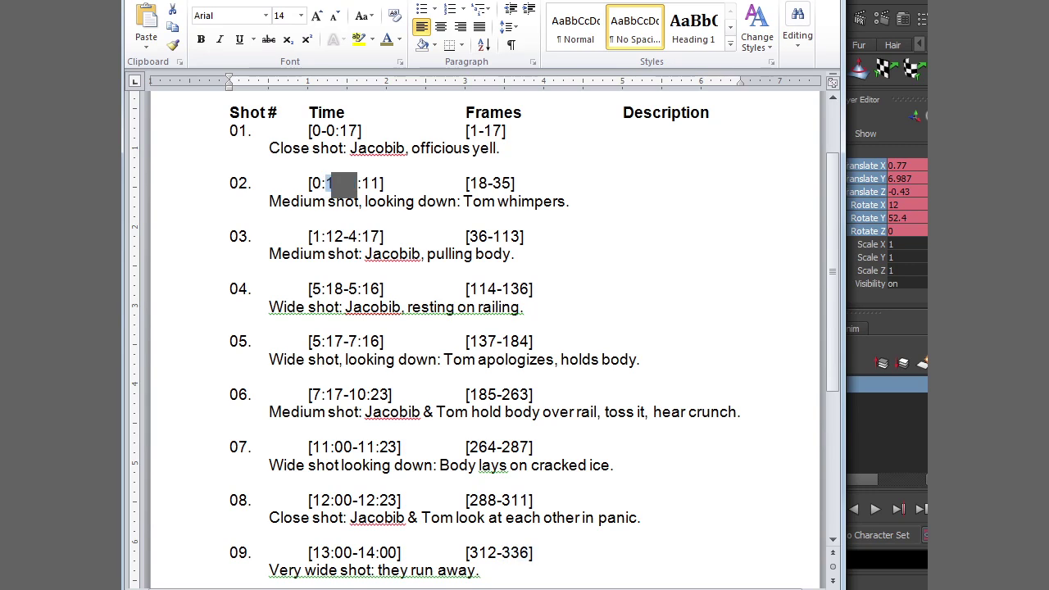
pyautogui.doubleClick(501, 184)
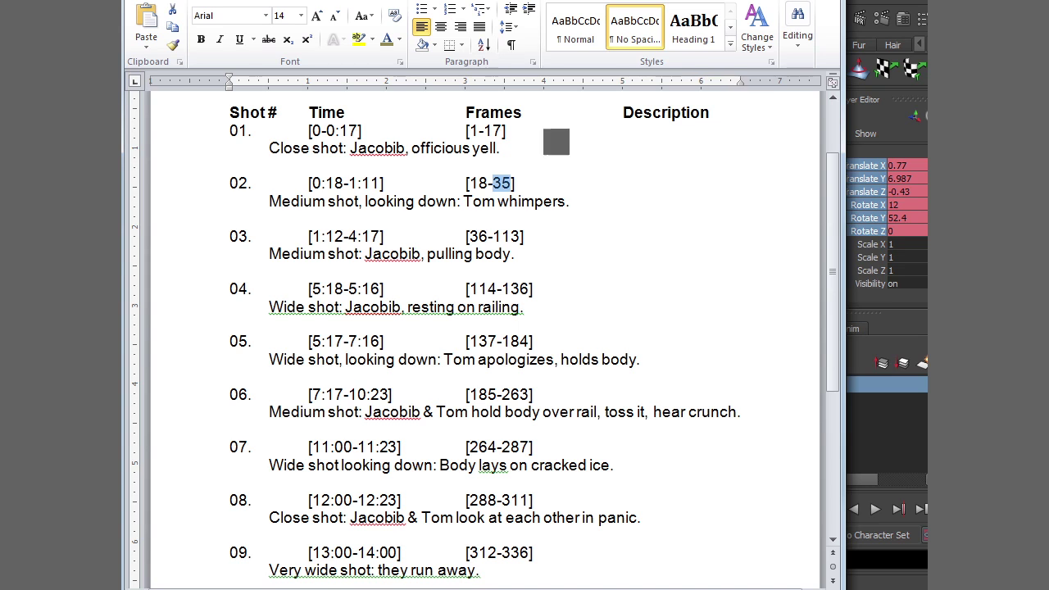
pyautogui.moveTo(468, 184); pyautogui.dragTo(513, 183)
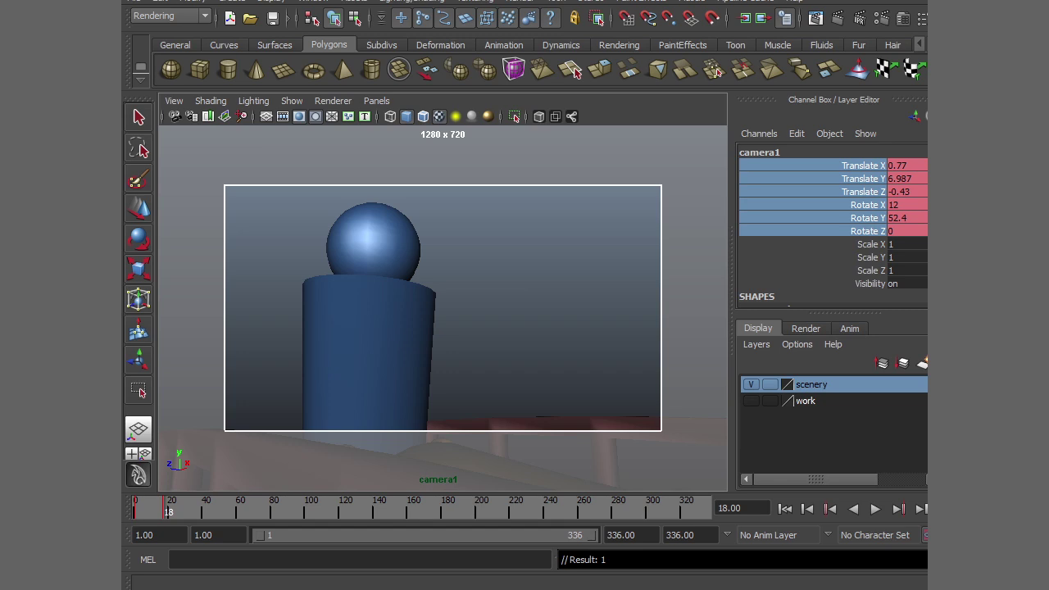
# Step: Consult the storyboard, then tumble camera1 at frame 18 to look down on the green figure
pyautogui.hotkey('alt', 'Tab')
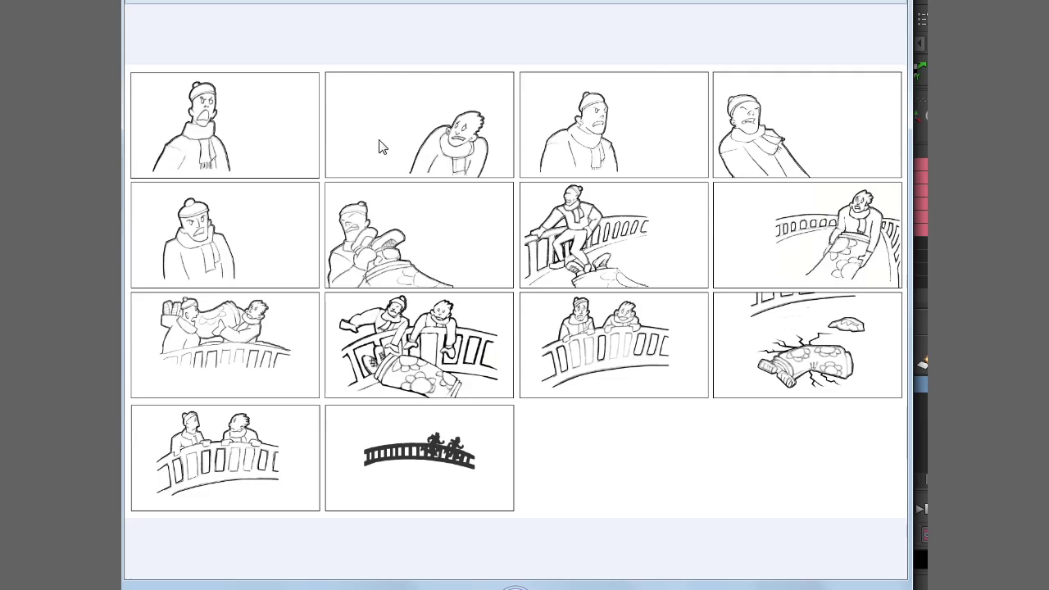
pyautogui.hotkey('alt', 'Tab')
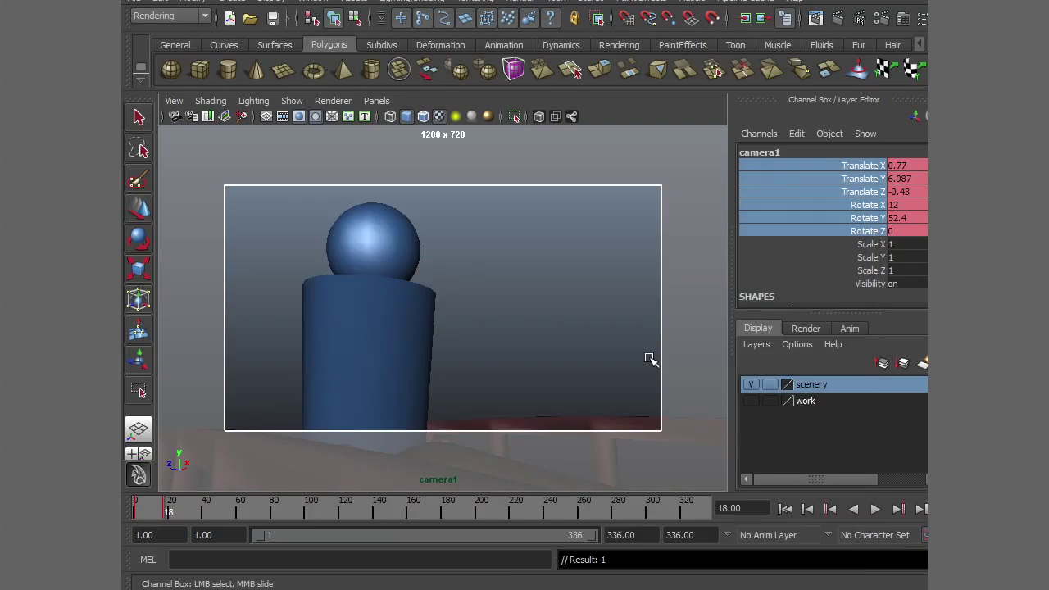
pyautogui.keyDown('alt'); pyautogui.moveTo(478, 349); pyautogui.dragTo(536, 358); pyautogui.keyUp('alt')
pyautogui.keyDown('alt'); pyautogui.moveTo(535, 358); pyautogui.dragTo(532, 362, button='middle'); pyautogui.keyUp('alt')
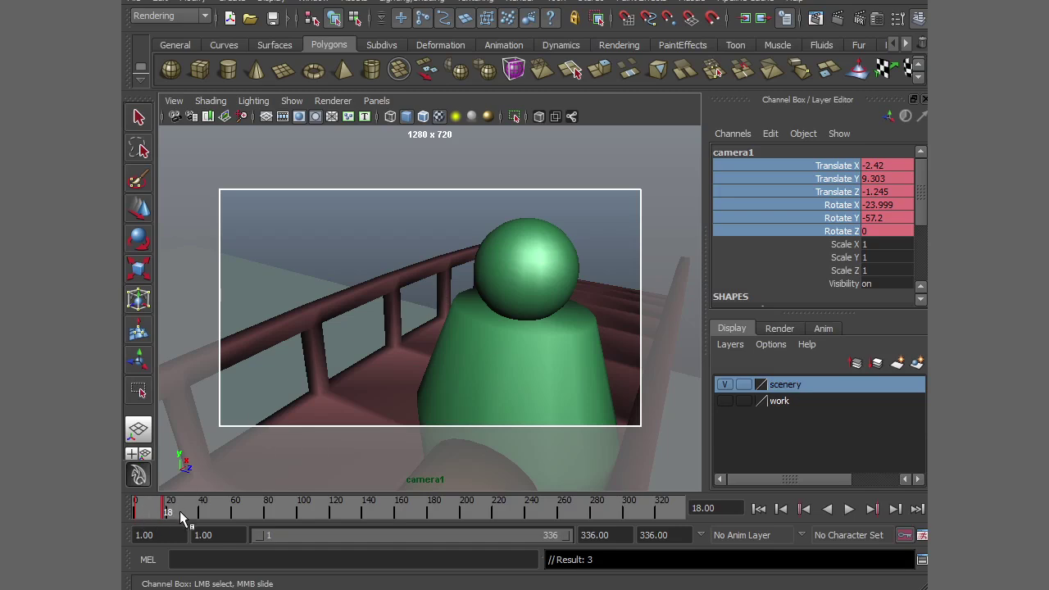
# Step: Play and scrub between frames 9 and 19, then bring up the shot list
pyautogui.hotkey('alt', 'v')
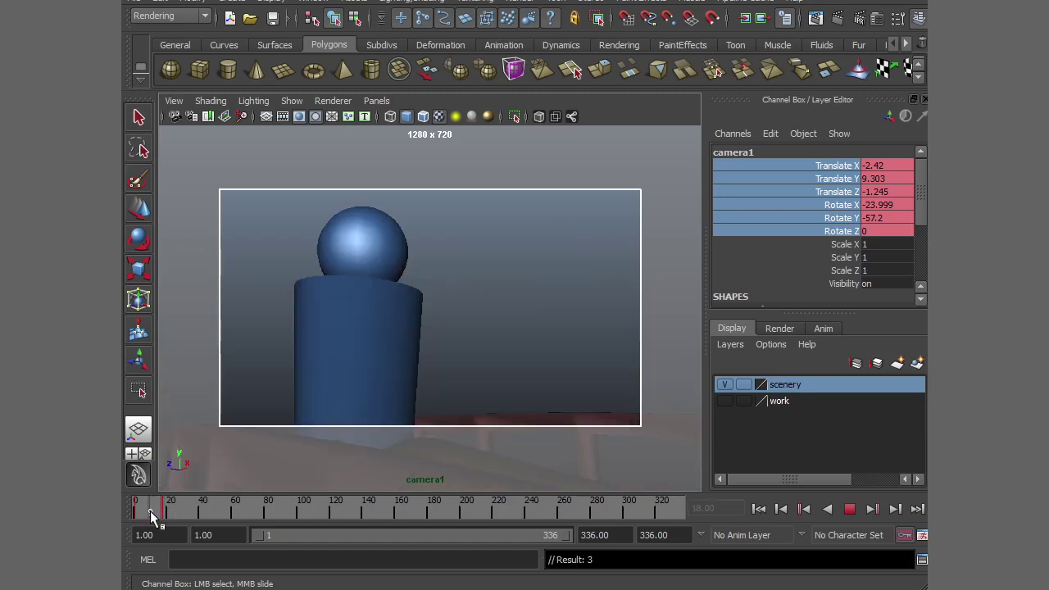
pyautogui.moveTo(148, 513); pyautogui.dragTo(165, 514)
pyautogui.hotkey('alt', 'v')
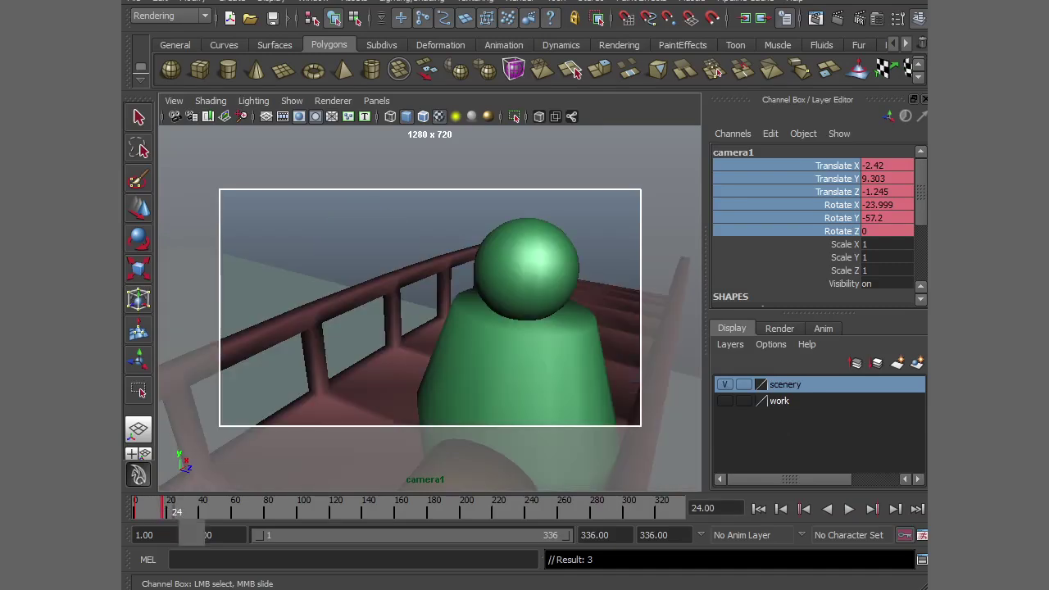
pyautogui.hotkey('alt', 'Tab')
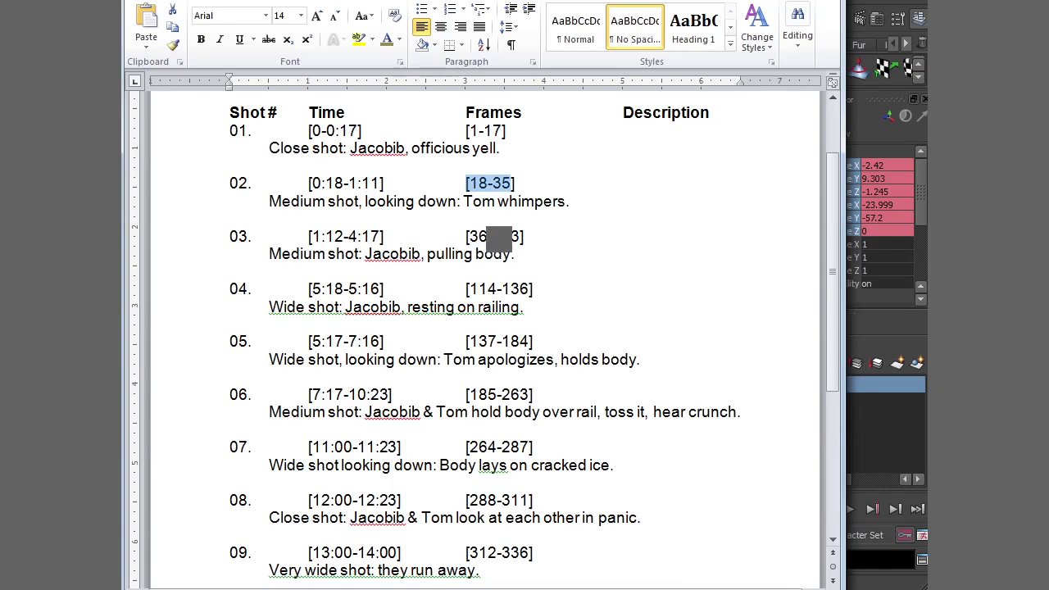
# Step: Correct shot 03's start frame to 36 in the shot list
pyautogui.click(495, 185)
pyautogui.click(486, 237)
pyautogui.press('BackSpace')
pyautogui.write('6')
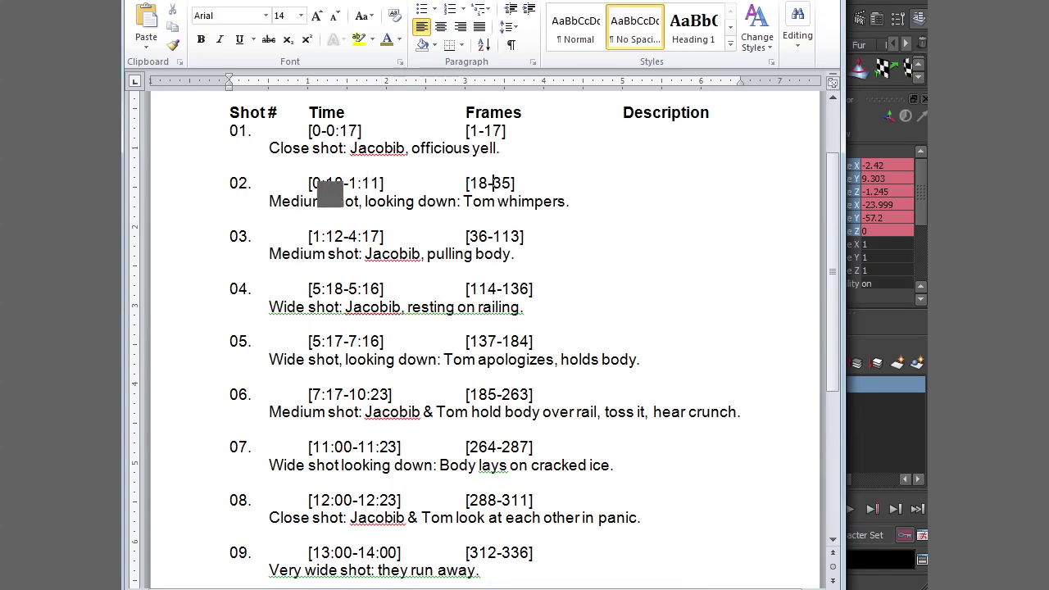
pyautogui.click(495, 185)
# Step: Key camera1's translate and rotate channels at frame 35
pyautogui.hotkey('alt', 'Tab')
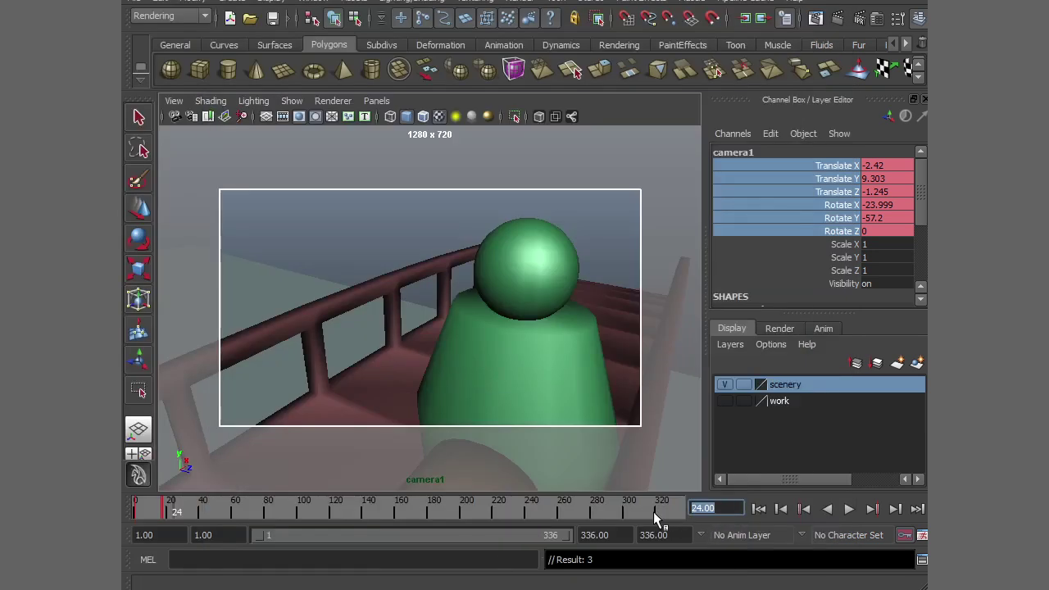
pyautogui.write('35')
pyautogui.press('Return')
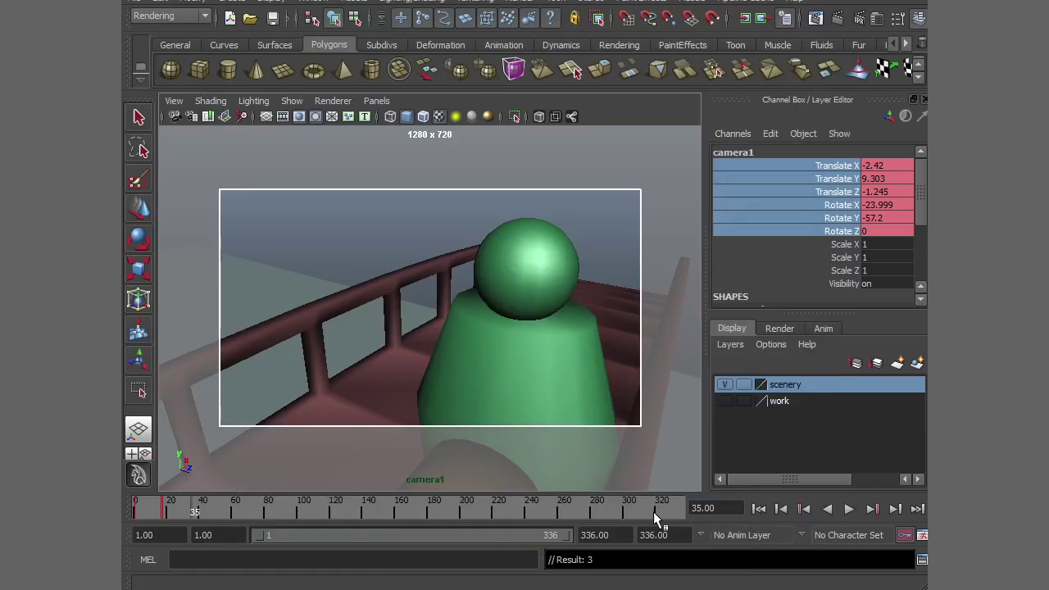
pyautogui.moveTo(775, 188); pyautogui.dragTo(802, 220, button='right')
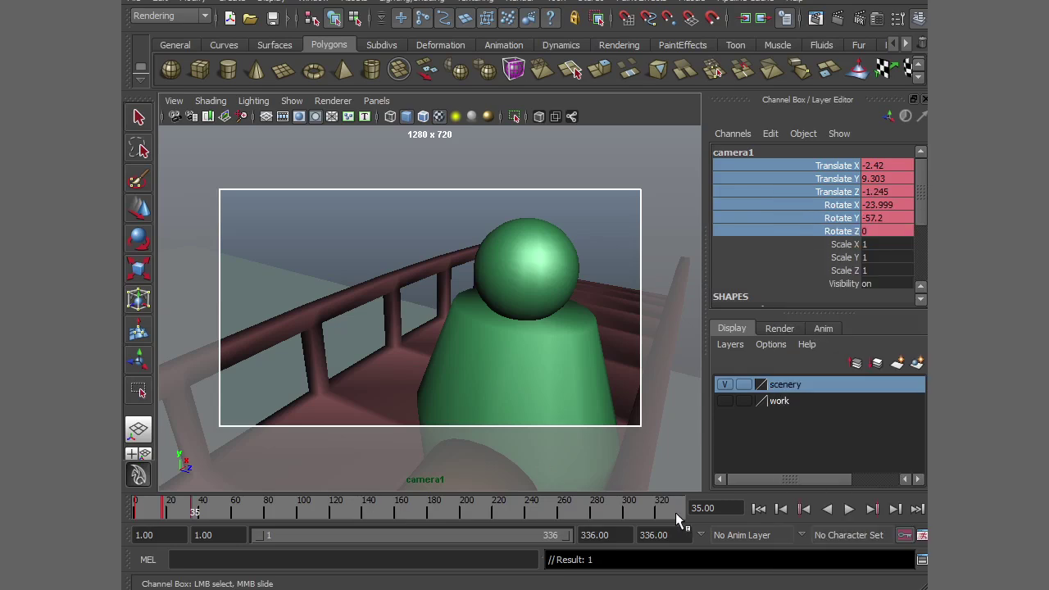
pyautogui.click(702, 508)
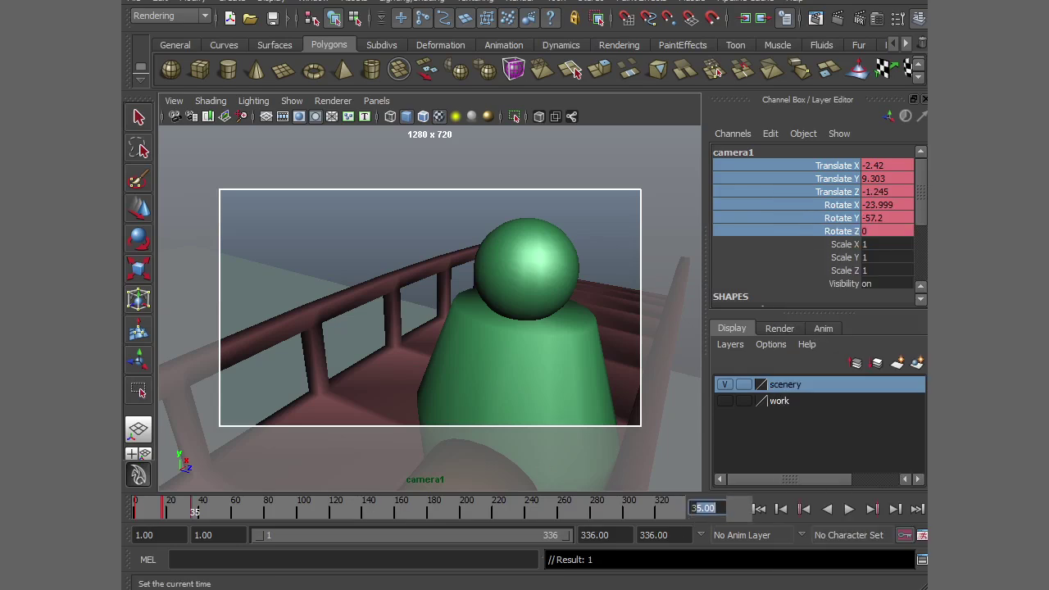
# Step: At frame 36, tumble, dolly and track camera1 to a near-level medium shot of the blue figure
pyautogui.write('36')
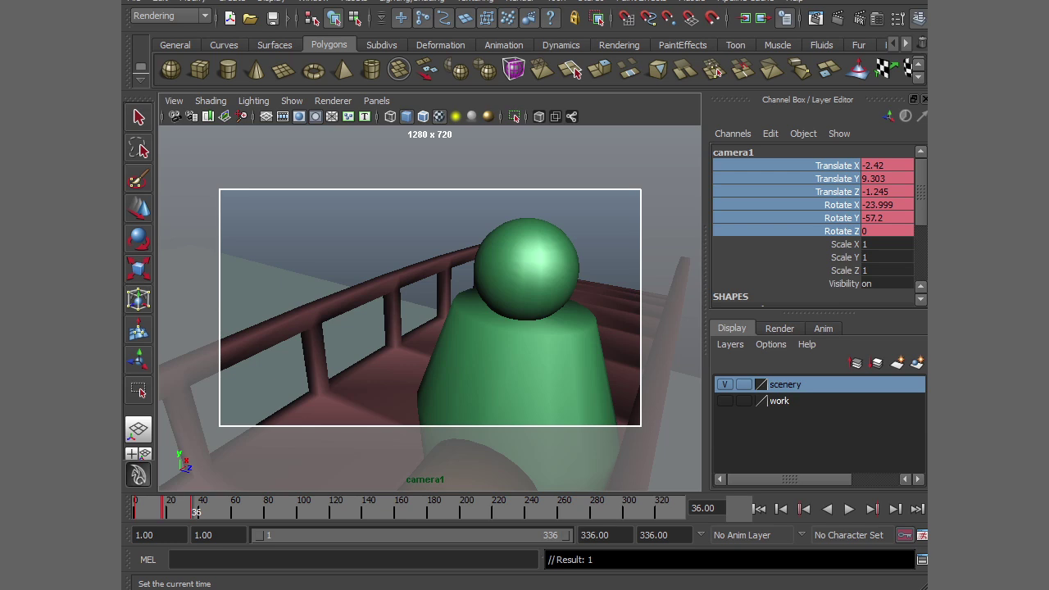
pyautogui.keyDown('alt'); pyautogui.moveTo(466, 353); pyautogui.dragTo(478, 288); pyautogui.keyUp('alt')
pyautogui.keyDown('alt'); pyautogui.moveTo(477, 287); pyautogui.dragTo(374, 339, button='right'); pyautogui.keyUp('alt')
pyautogui.keyDown('alt'); pyautogui.moveTo(375, 339); pyautogui.dragTo(421, 328); pyautogui.keyUp('alt')
pyautogui.keyDown('alt'); pyautogui.moveTo(429, 346); pyautogui.dragTo(404, 335, button='middle'); pyautogui.keyUp('alt')
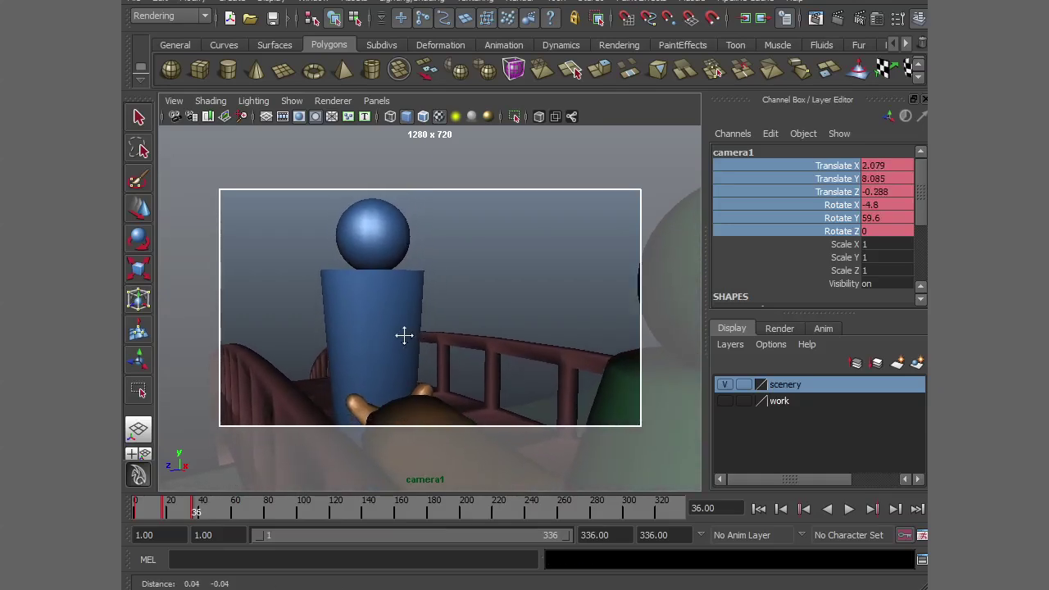
pyautogui.keyDown('alt'); pyautogui.moveTo(404, 335); pyautogui.dragTo(429, 346); pyautogui.keyUp('alt')
pyautogui.keyDown('alt'); pyautogui.moveTo(429, 347); pyautogui.dragTo(428, 347, button='middle'); pyautogui.keyUp('alt')
pyautogui.keyDown('alt'); pyautogui.moveTo(428, 347); pyautogui.dragTo(430, 355); pyautogui.keyUp('alt')
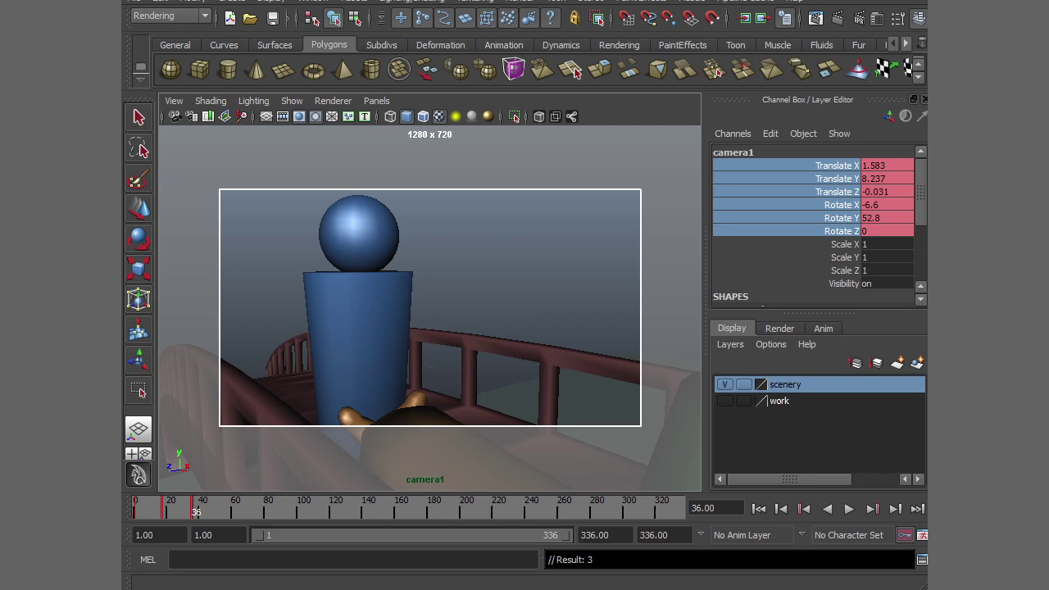
# Step: Look up shot 03's end frame, 113, in the shot list
pyautogui.hotkey('alt', 'Tab')
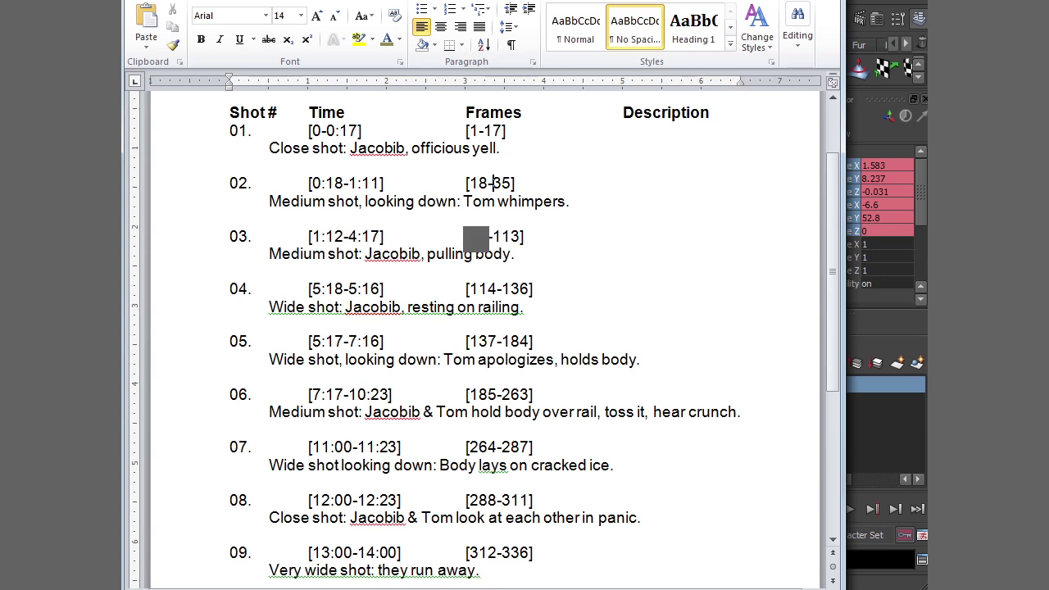
pyautogui.moveTo(474, 237); pyautogui.dragTo(521, 237)
pyautogui.hotkey('ctrl', 'c')
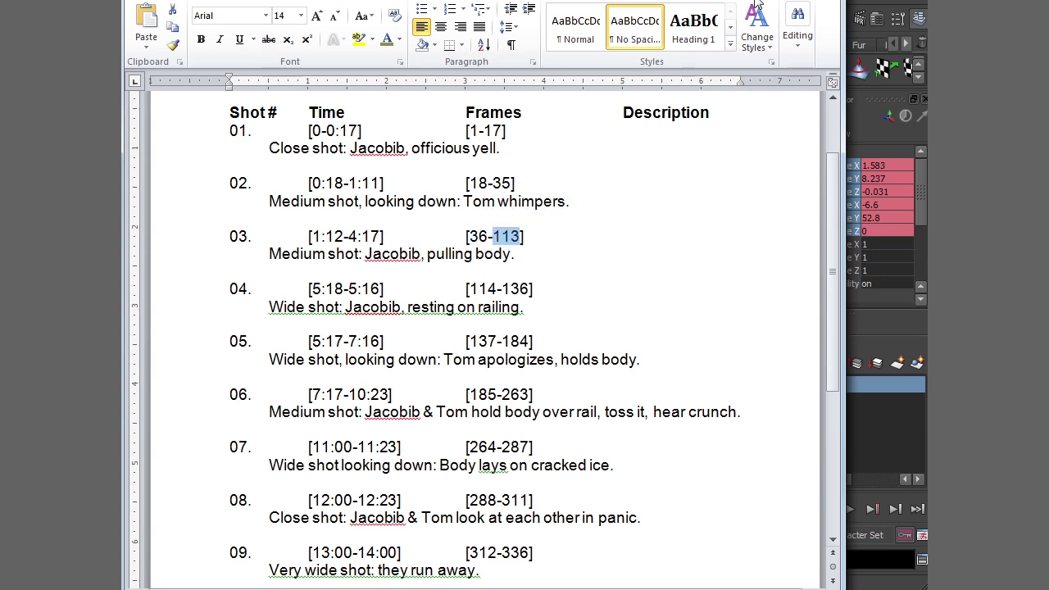
pyautogui.click(851, 551)
# Step: Key camera1's channels at frame 113, then scrub the timeline to check the shots
pyautogui.doubleClick(713, 508)
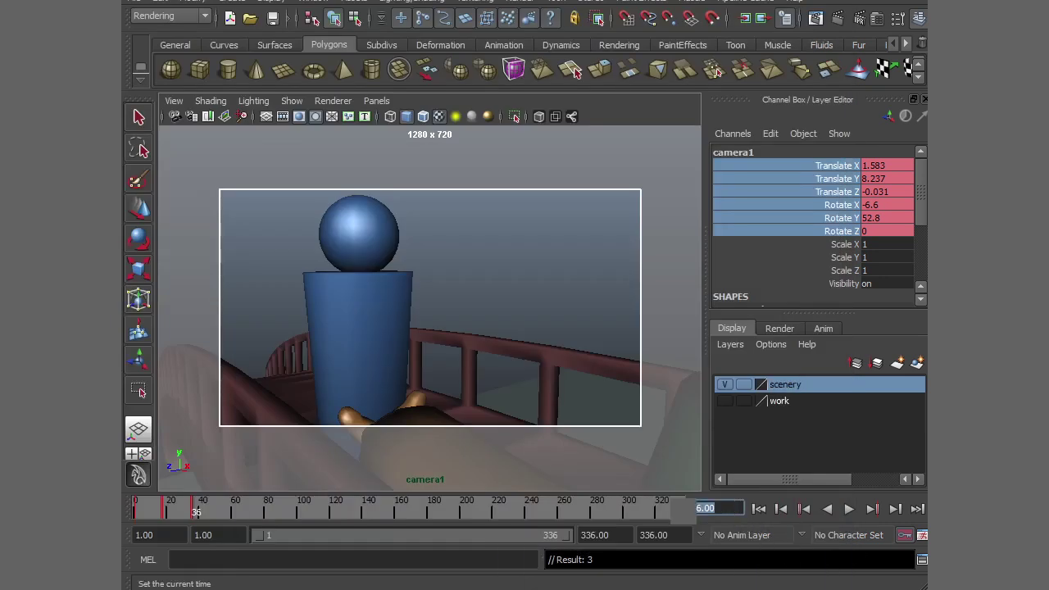
pyautogui.hotkey('ctrl', 'v')
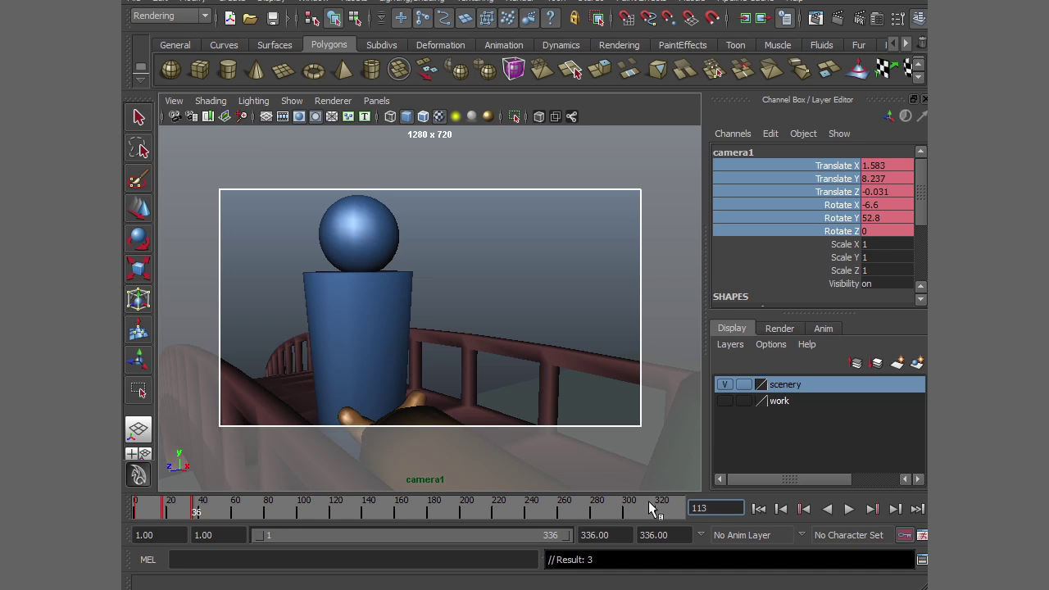
pyautogui.press('Return')
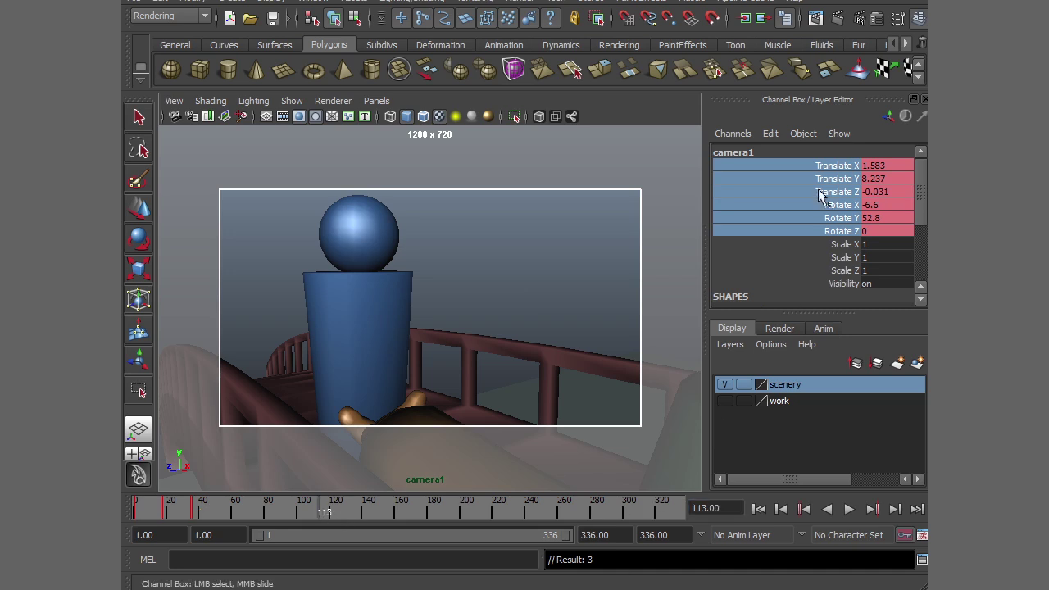
pyautogui.rightClick(781, 193)
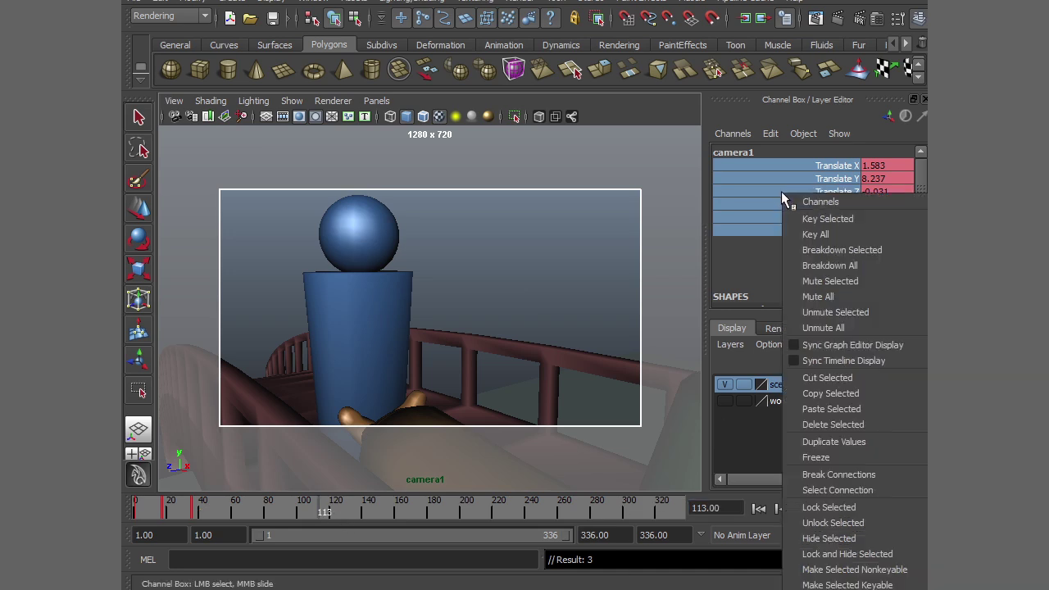
pyautogui.click(815, 218)
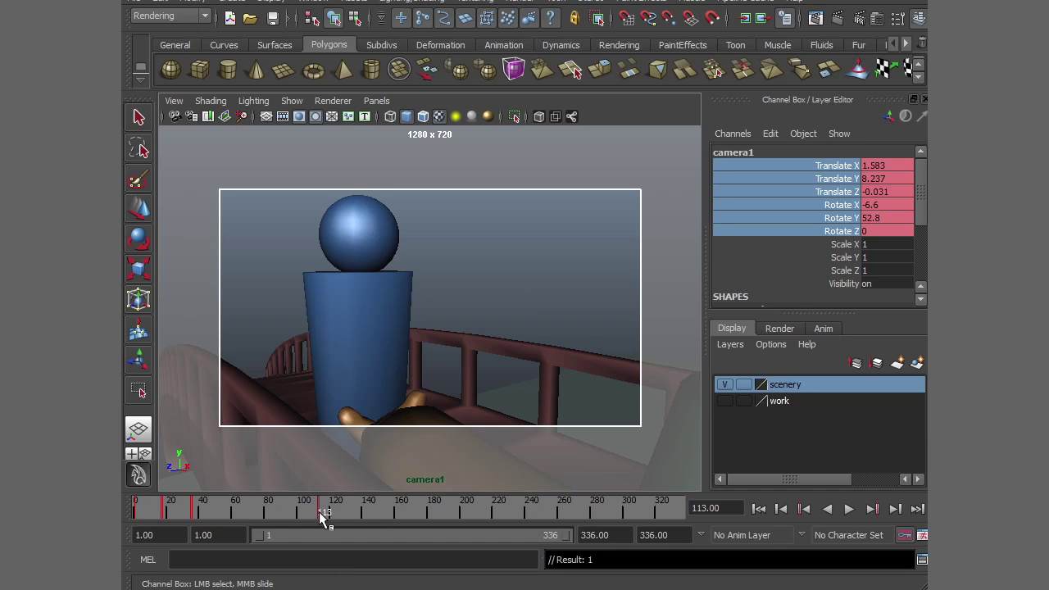
pyautogui.moveTo(319, 511); pyautogui.dragTo(410, 513)
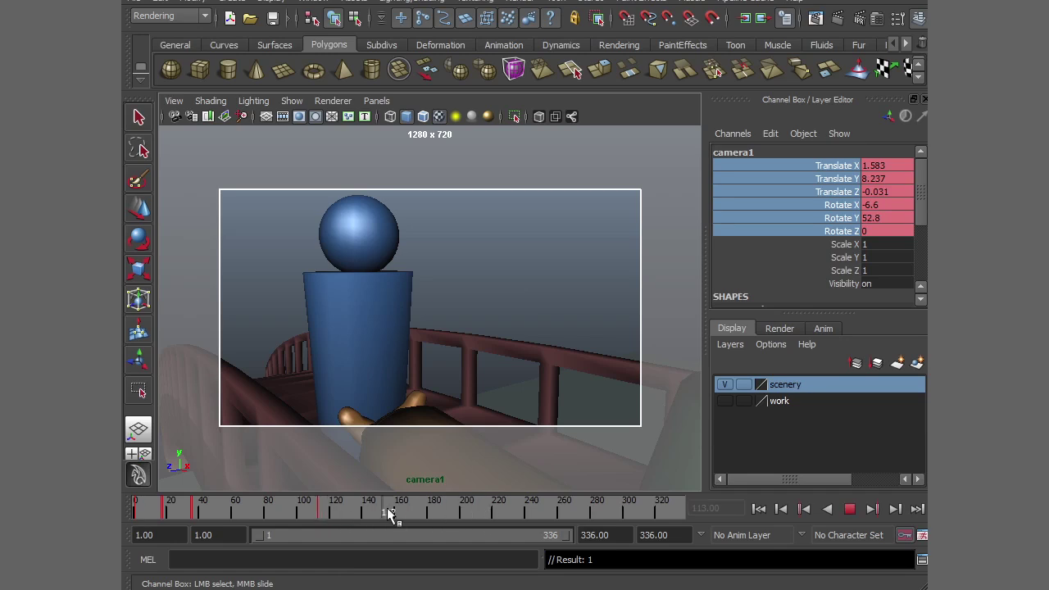
pyautogui.moveTo(142, 512)
pyautogui.mouseDown()
pyautogui.moveTo(232, 517)
pyautogui.moveTo(177, 514)
pyautogui.mouseUp()
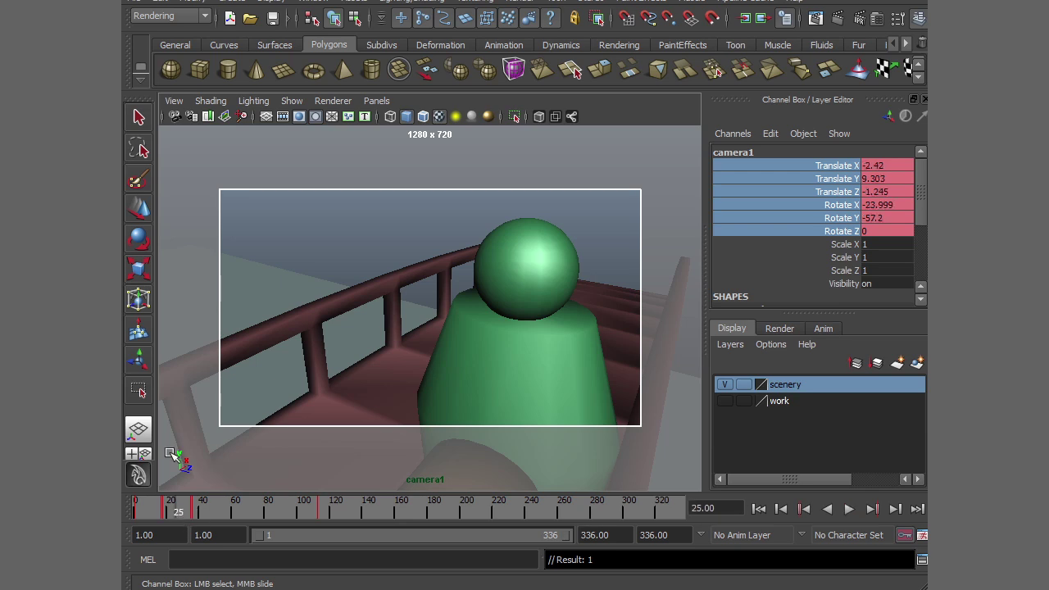
# Step: Trim playback to frames 1–77 and re-angle camera1 at frame 18 along the railing toward the green figure
pyautogui.click(805, 510)
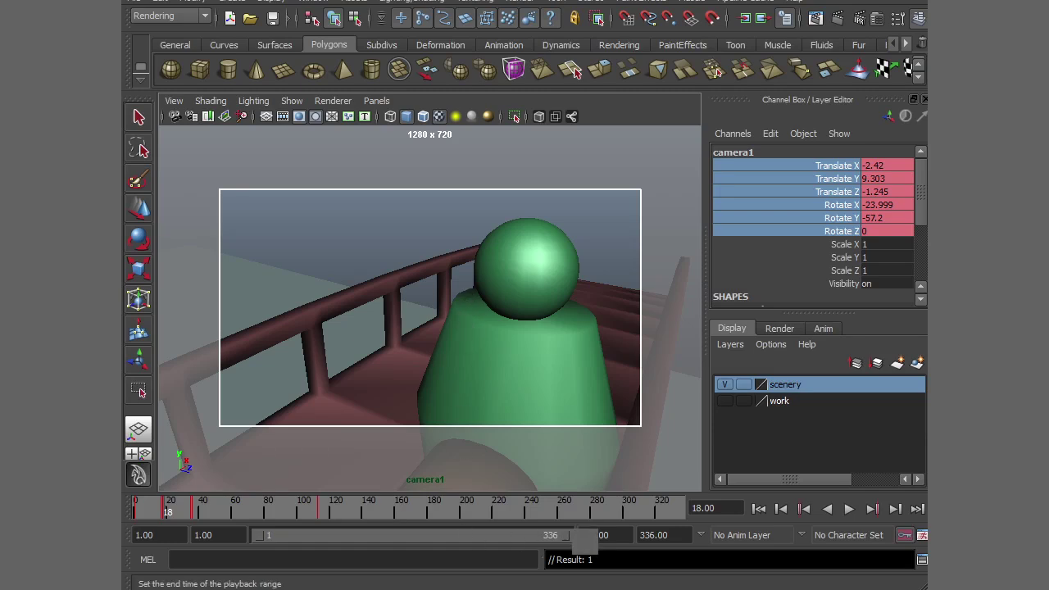
pyautogui.moveTo(567, 535); pyautogui.dragTo(320, 538)
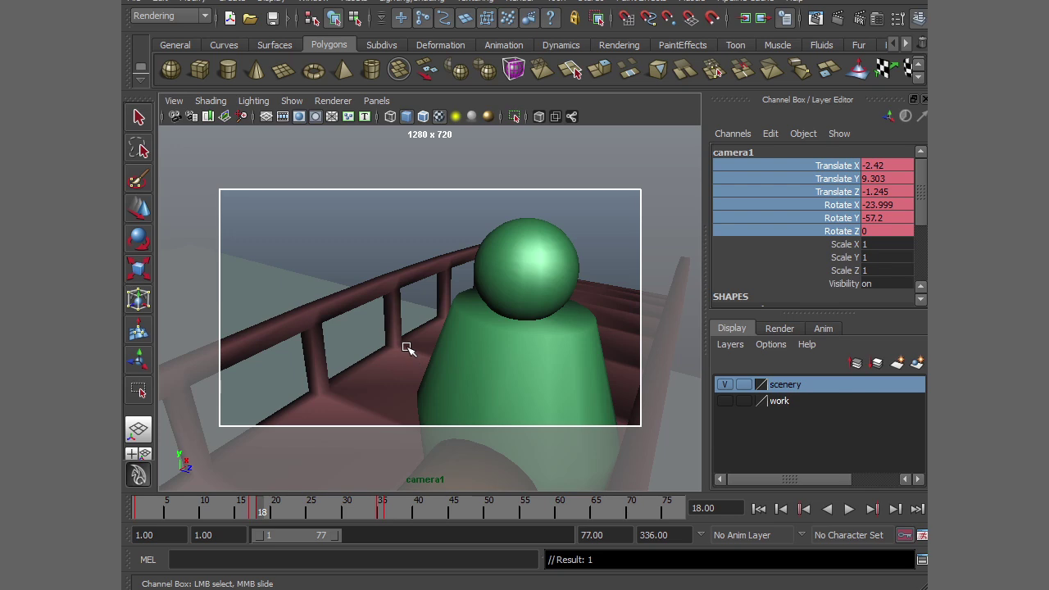
pyautogui.keyDown('alt'); pyautogui.moveTo(403, 345); pyautogui.dragTo(429, 351); pyautogui.keyUp('alt')
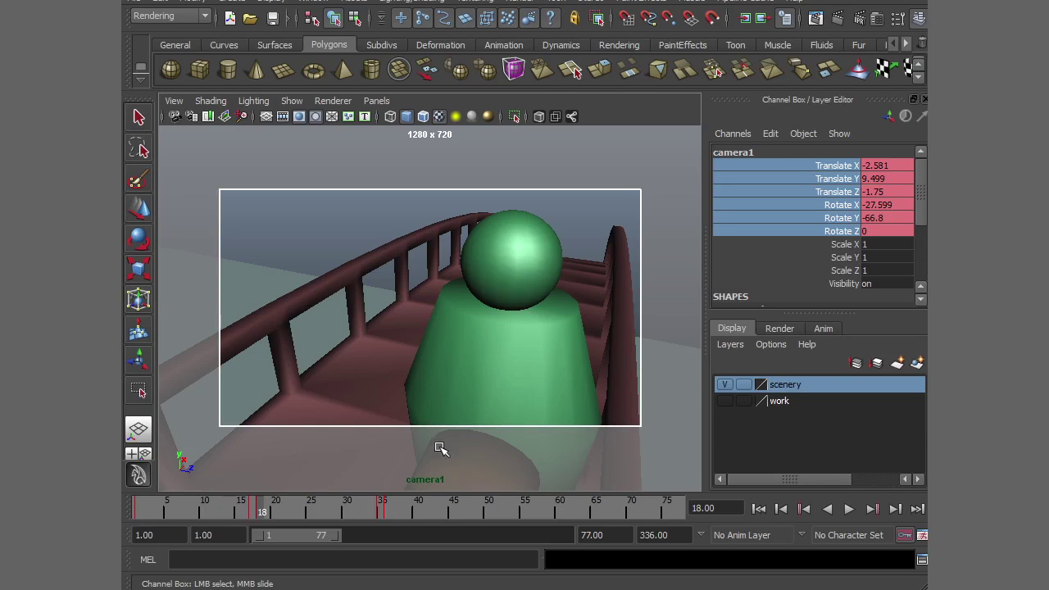
# Step: Play back the shortened range and copy camera1's key at frame 18
pyautogui.hotkey('alt', 'v')
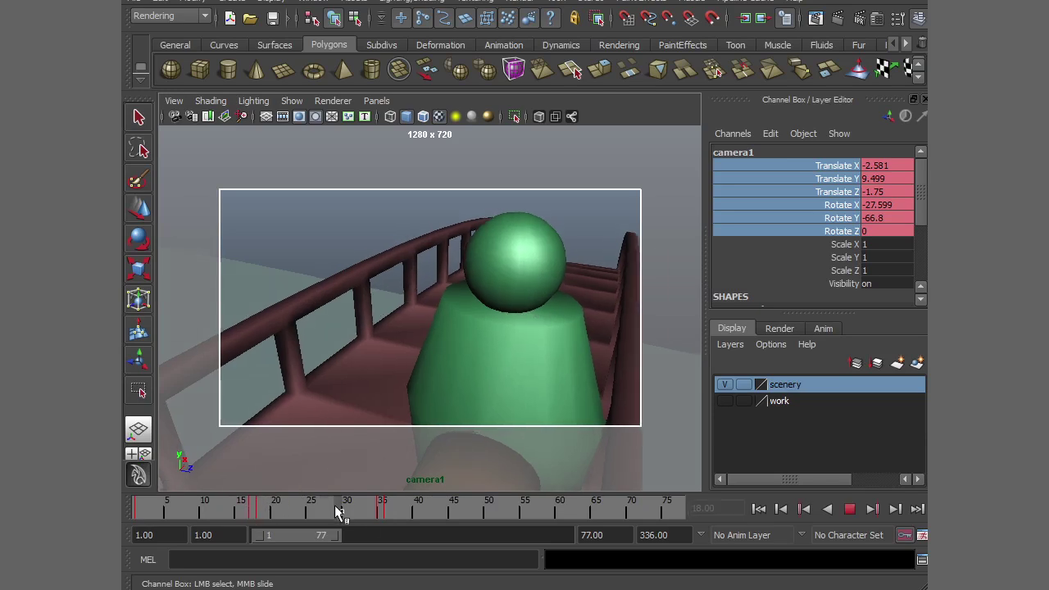
pyautogui.click(262, 509)
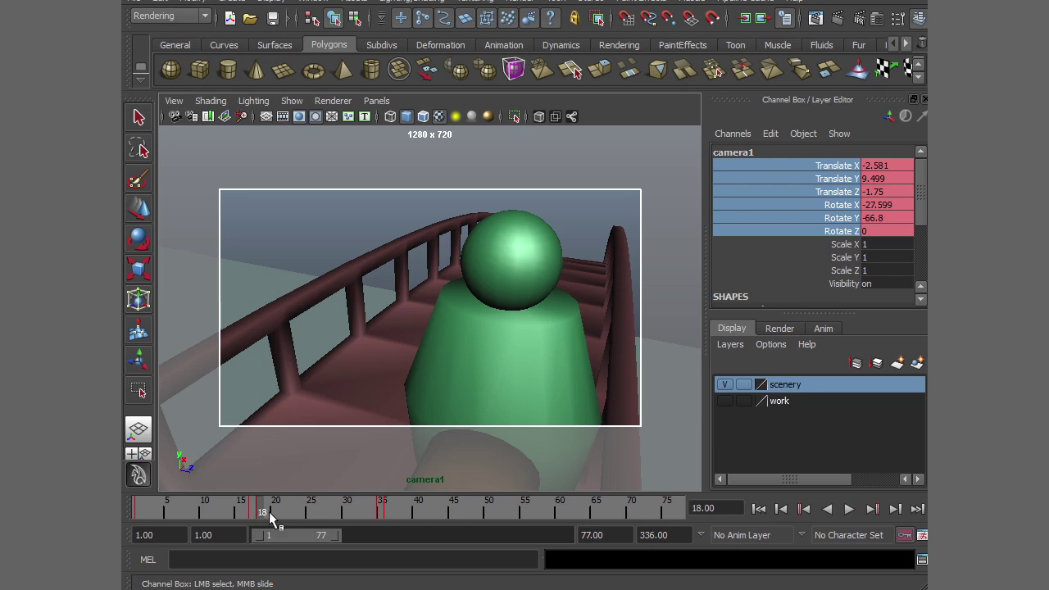
pyautogui.rightClick(260, 503)
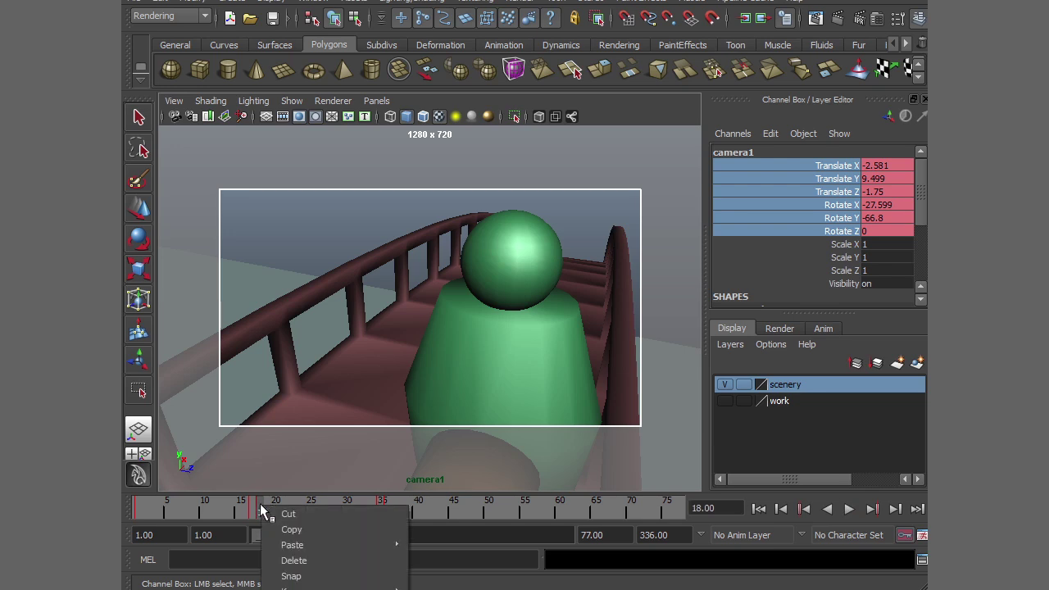
pyautogui.click(304, 530)
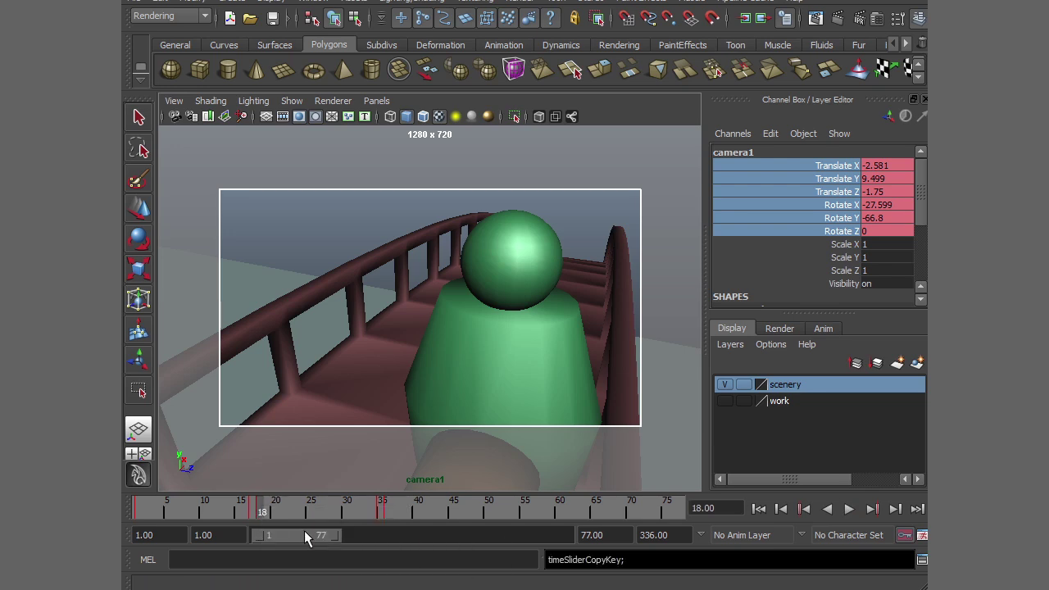
# Step: Paste the copied key at frame 35 and play back to check the held railing view
pyautogui.click(376, 510)
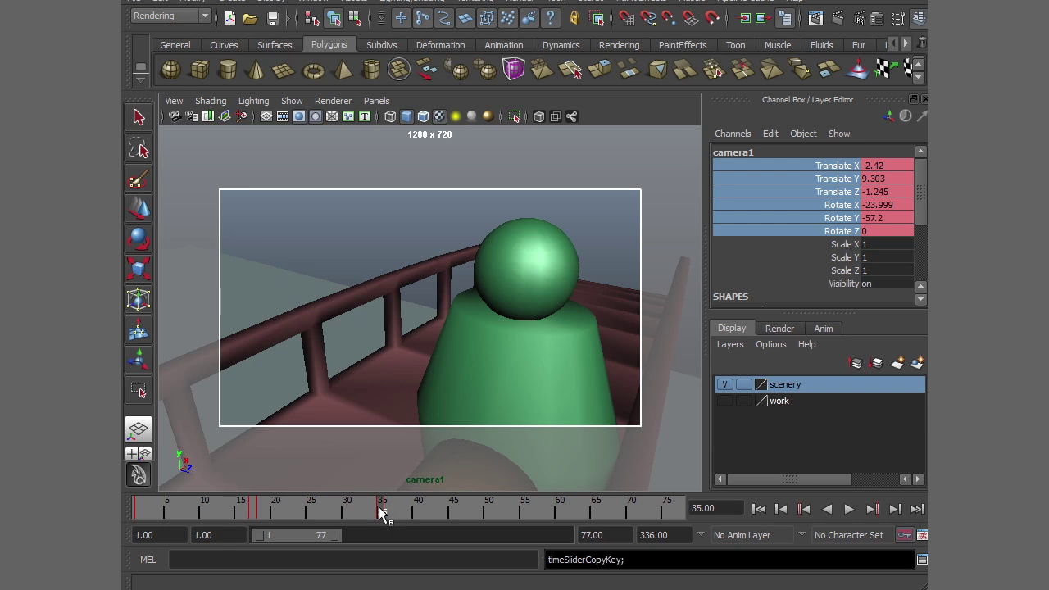
pyautogui.rightClick(379, 514)
pyautogui.moveTo(415, 552)
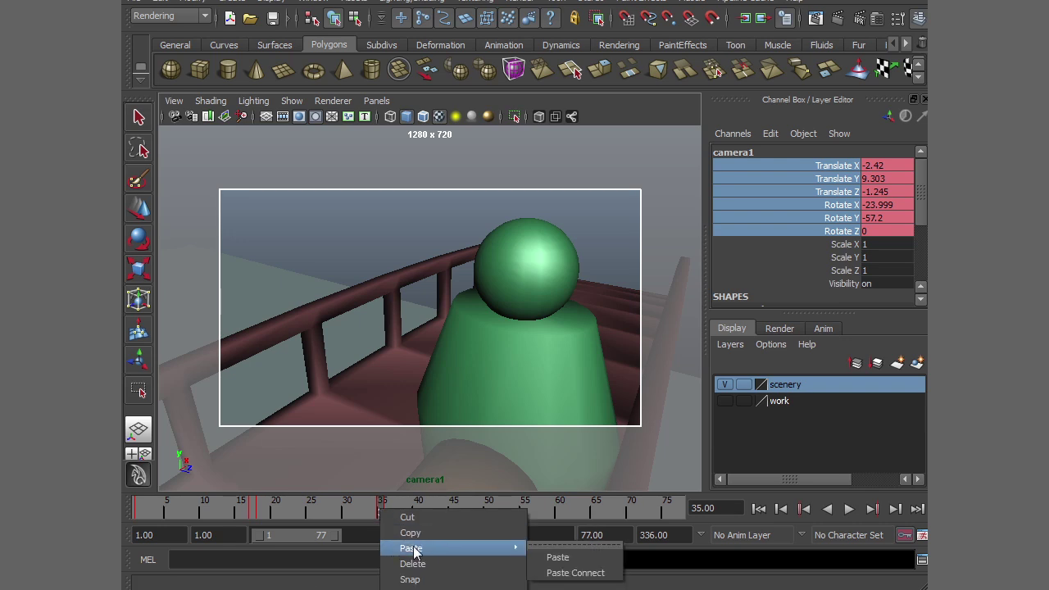
pyautogui.click(556, 557)
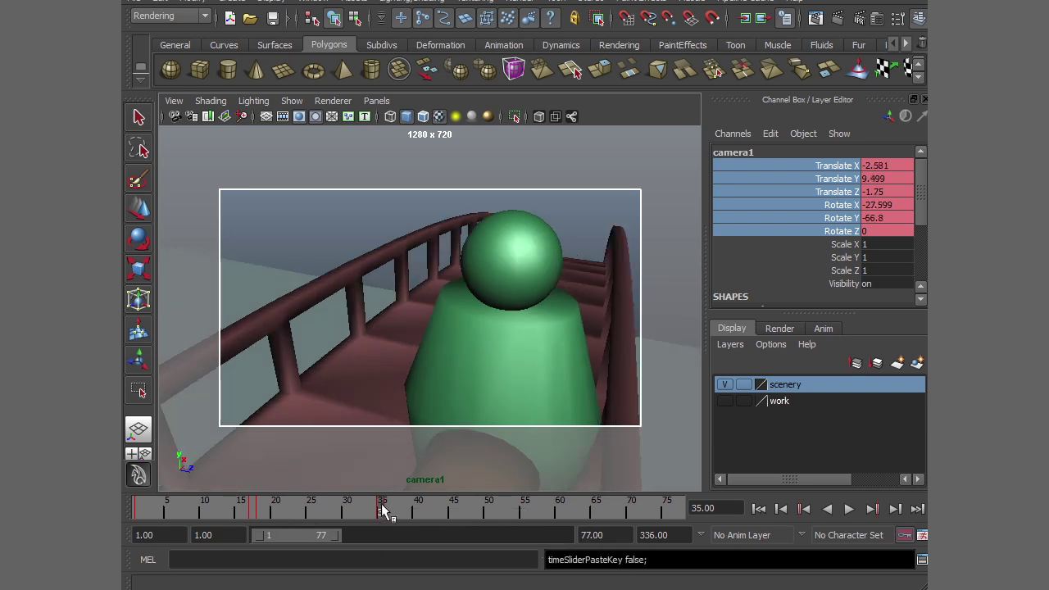
pyautogui.hotkey('alt', 'v')
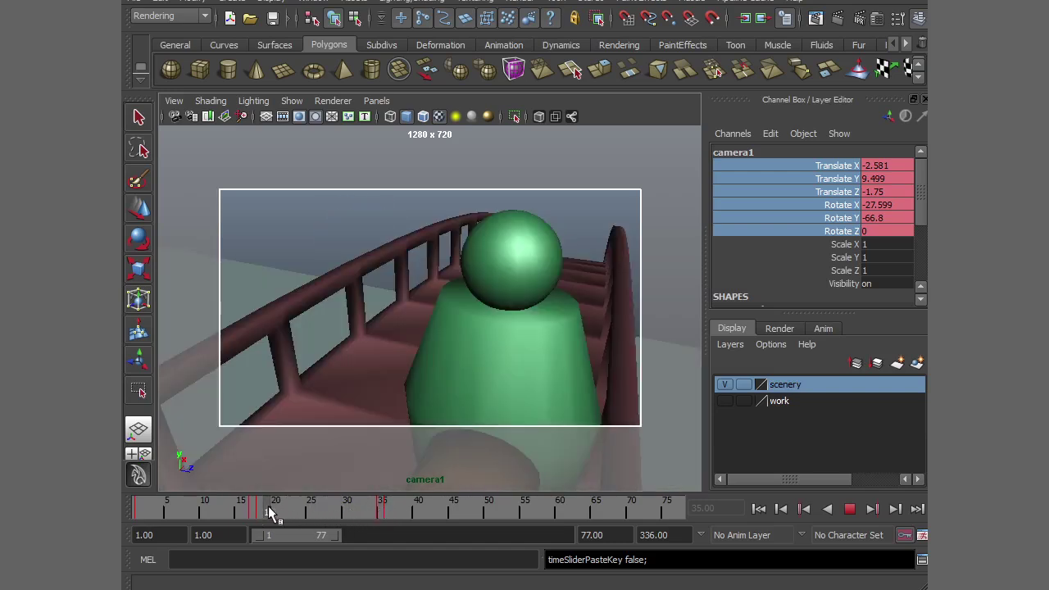
pyautogui.moveTo(343, 514); pyautogui.dragTo(305, 514)
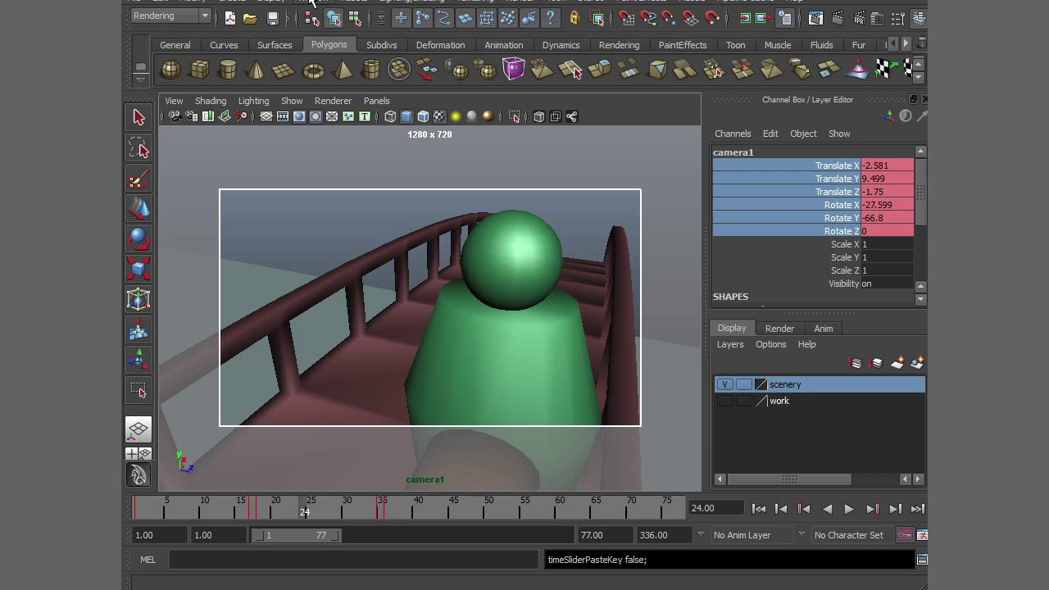
# Step: Open the Graph Editor, then reposition and enlarge its window
pyautogui.click(311, 4)
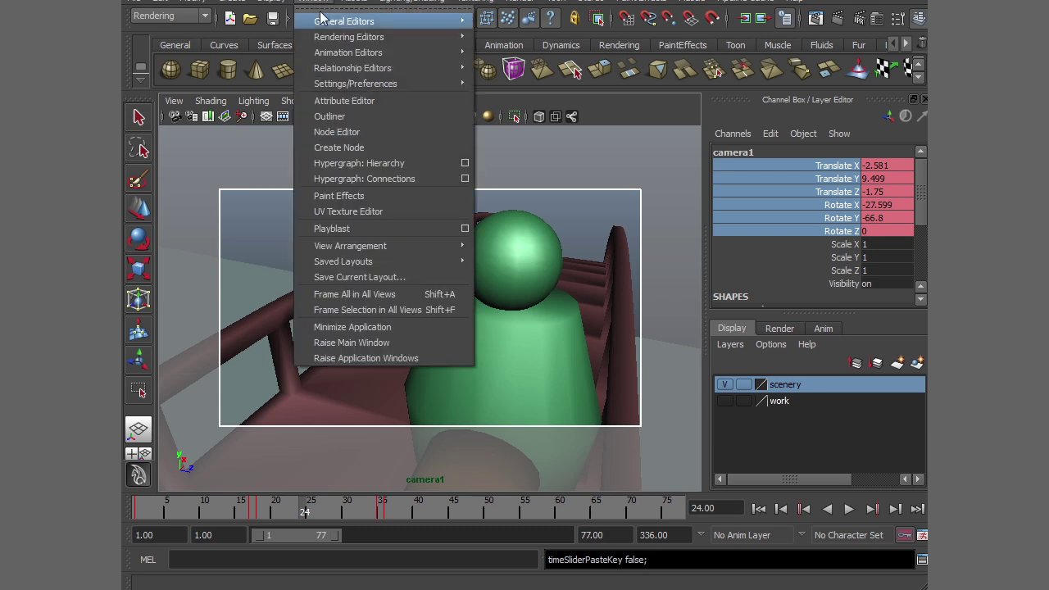
pyautogui.moveTo(352, 36)
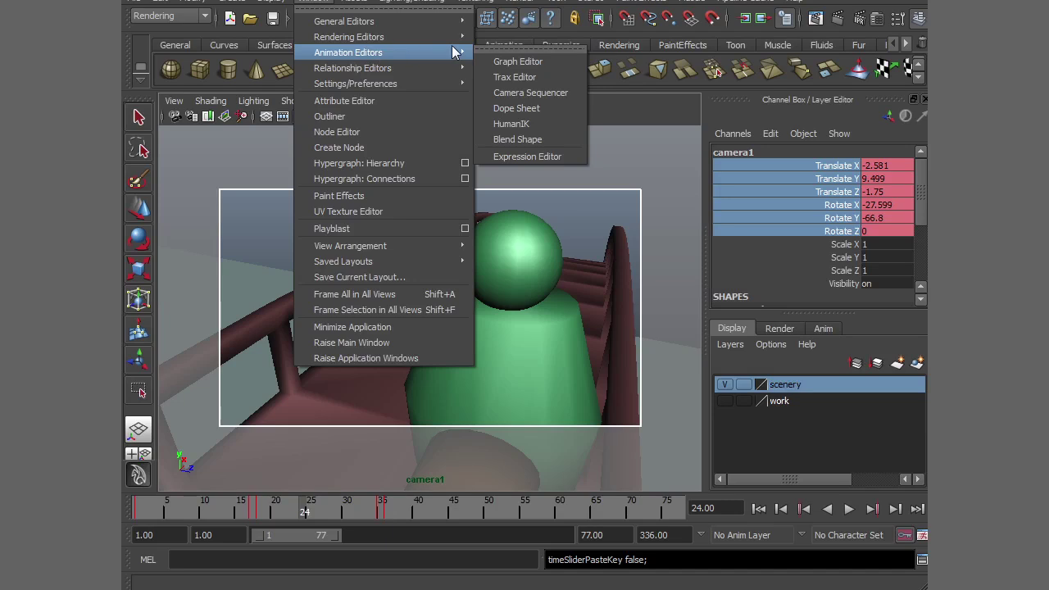
pyautogui.click(510, 63)
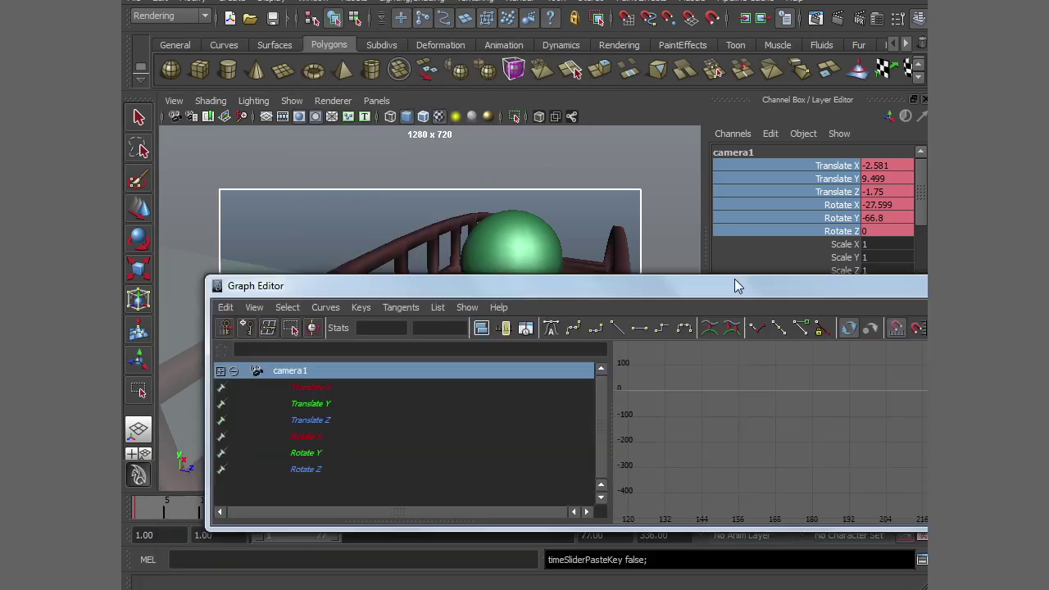
pyautogui.moveTo(734, 279); pyautogui.dragTo(646, 185)
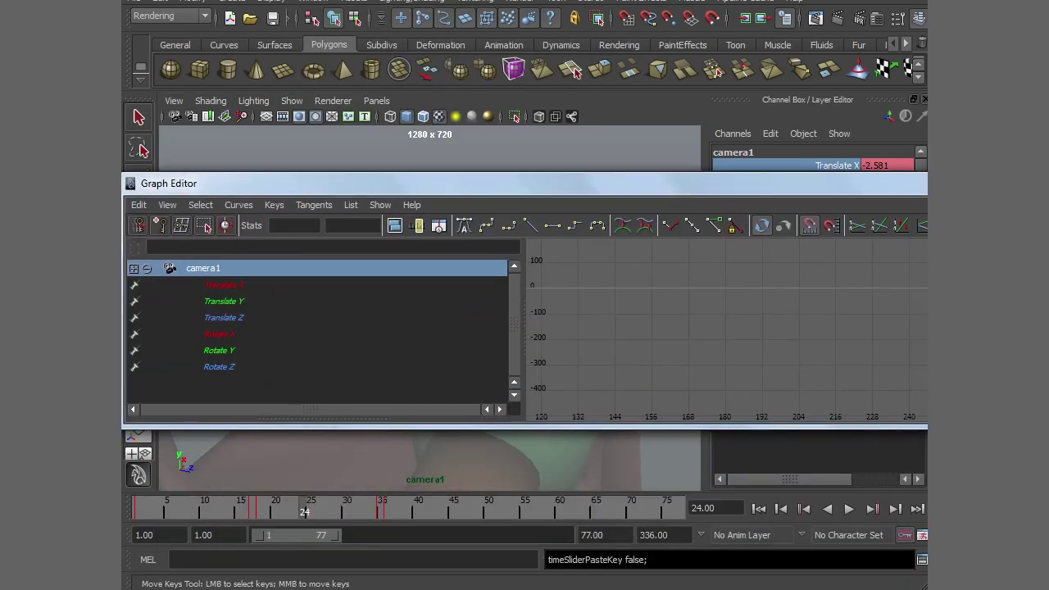
pyautogui.moveTo(565, 426); pyautogui.dragTo(565, 571)
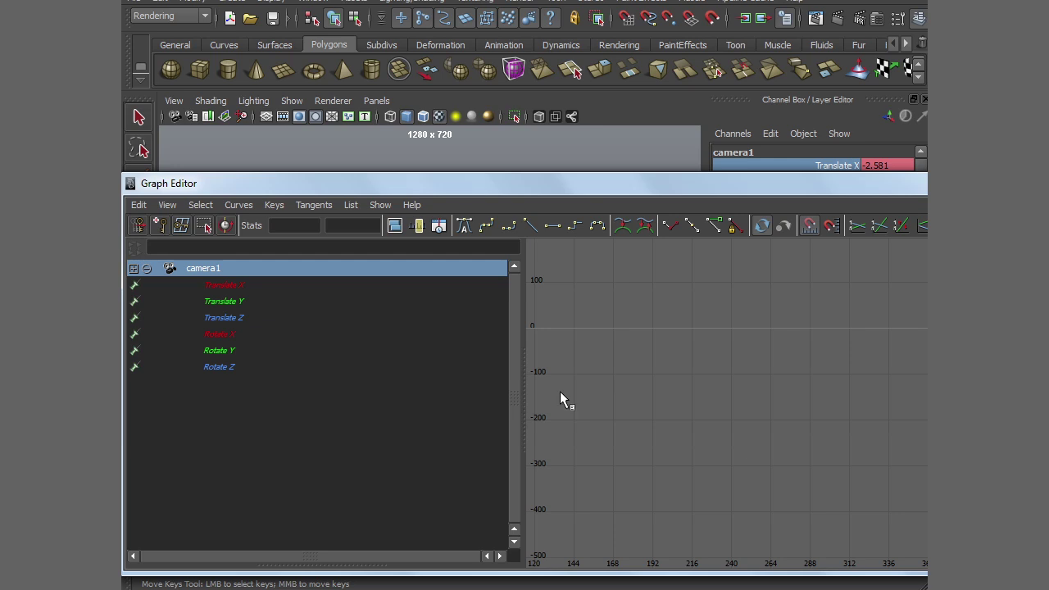
# Step: Frame and select all six camera curves and set their keys to linear tangents
pyautogui.press('a')
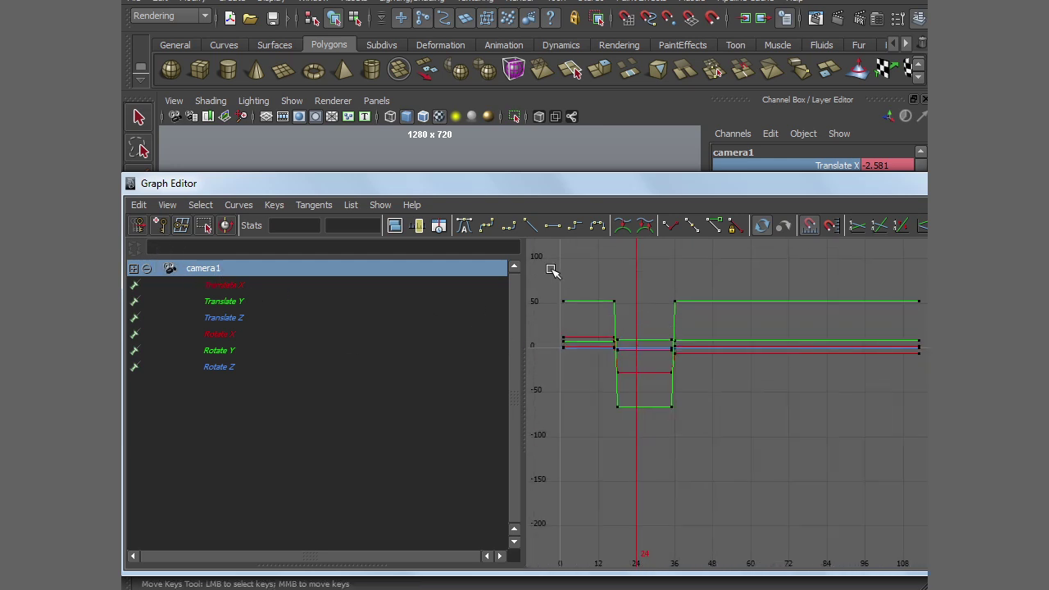
pyautogui.moveTo(557, 270); pyautogui.dragTo(926, 491)
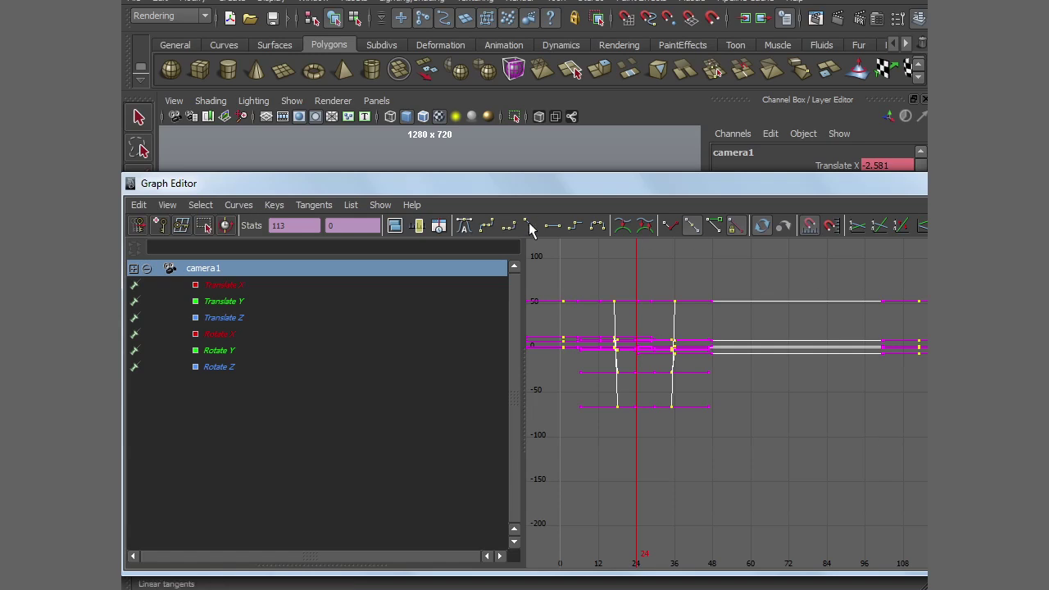
pyautogui.click(529, 227)
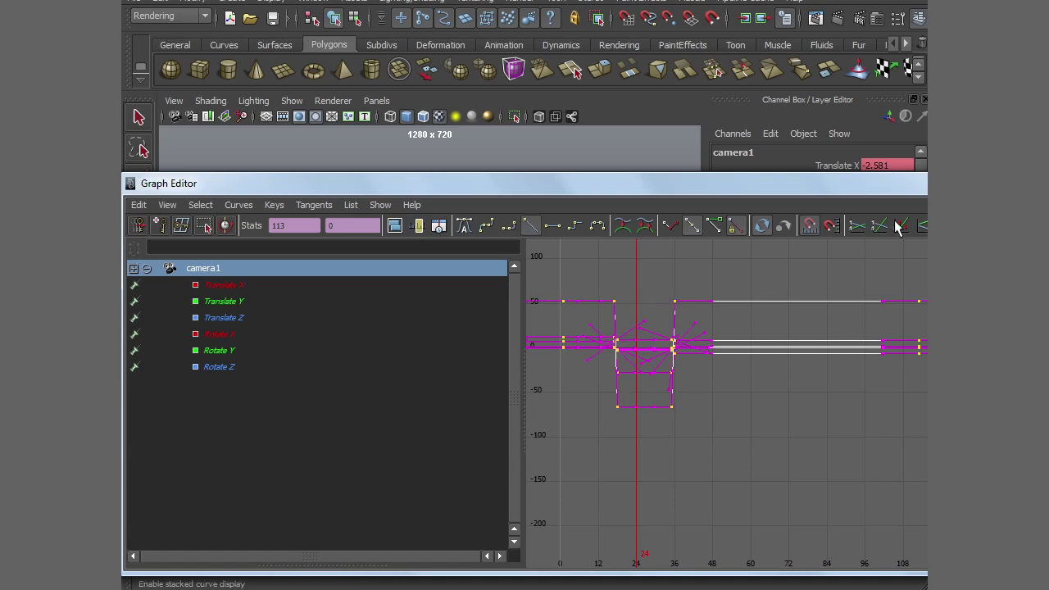
# Step: Play and scrub frames 16–45 to check the camera cuts, stop at frame 36, and bring up the Open dialog
pyautogui.hotkey('alt', 'v')
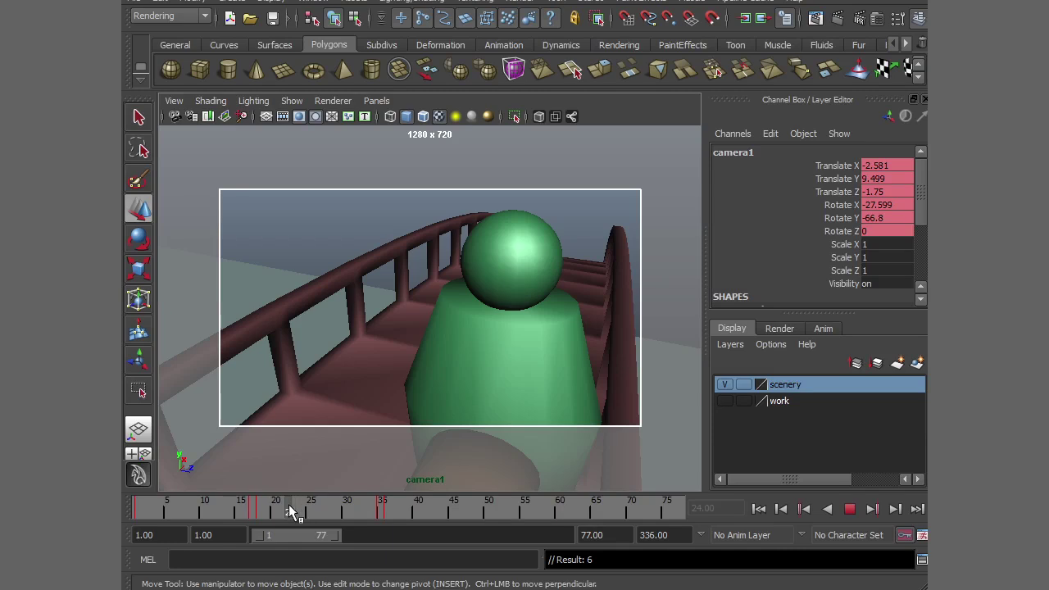
pyautogui.moveTo(243, 514)
pyautogui.mouseDown()
pyautogui.moveTo(474, 514)
pyautogui.moveTo(354, 516)
pyautogui.mouseUp()
pyautogui.hotkey('alt', 'v')
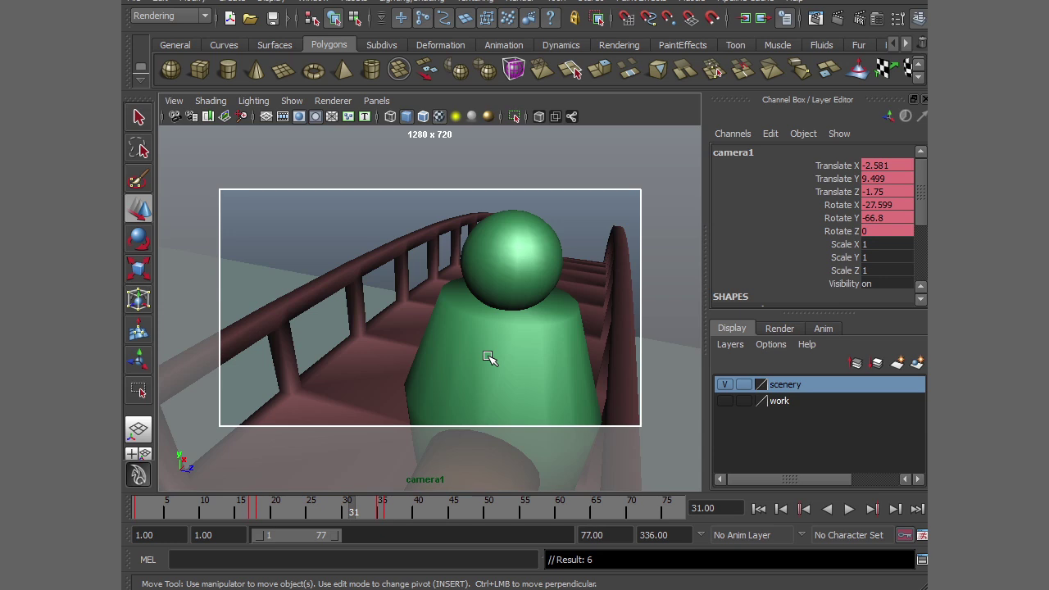
pyautogui.click(388, 515)
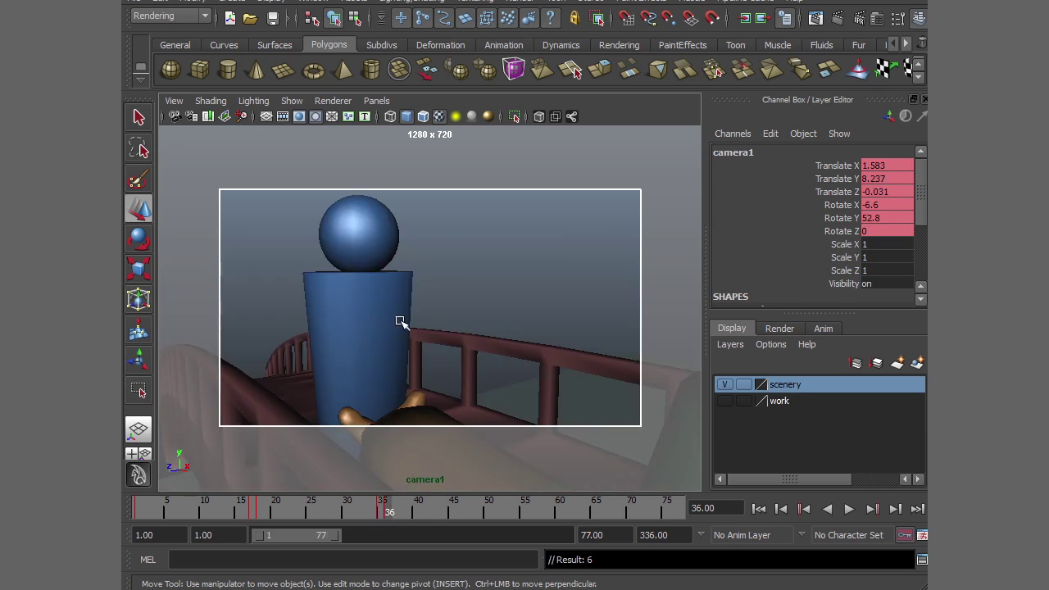
pyautogui.hotkey('ctrl', 'o')
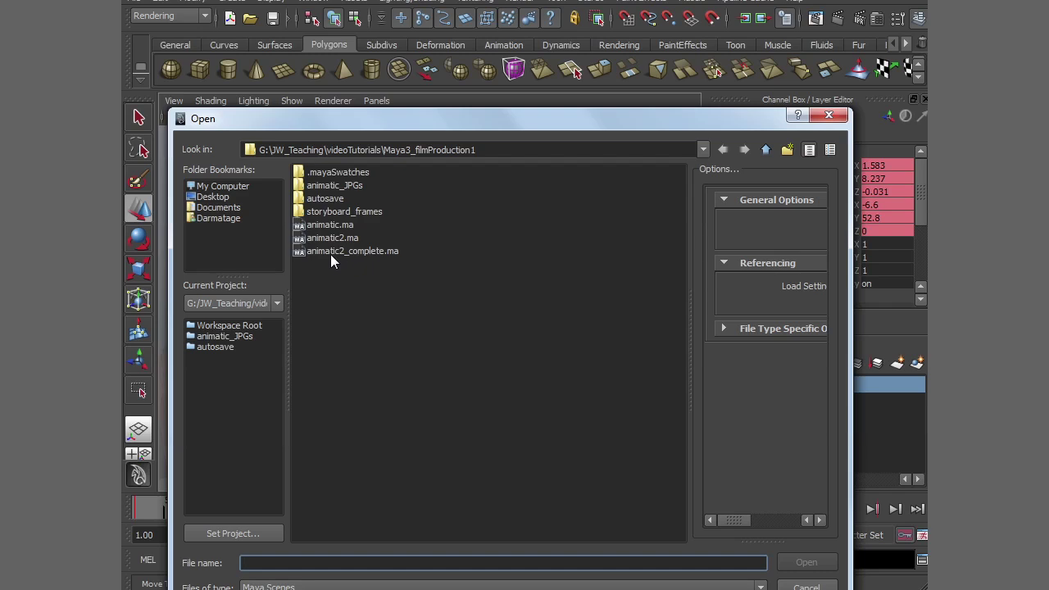
# Step: Save the current scene, load animatic2_complete.ma, and play it from frame 1 in a maximized camera1 view
pyautogui.doubleClick(332, 251)
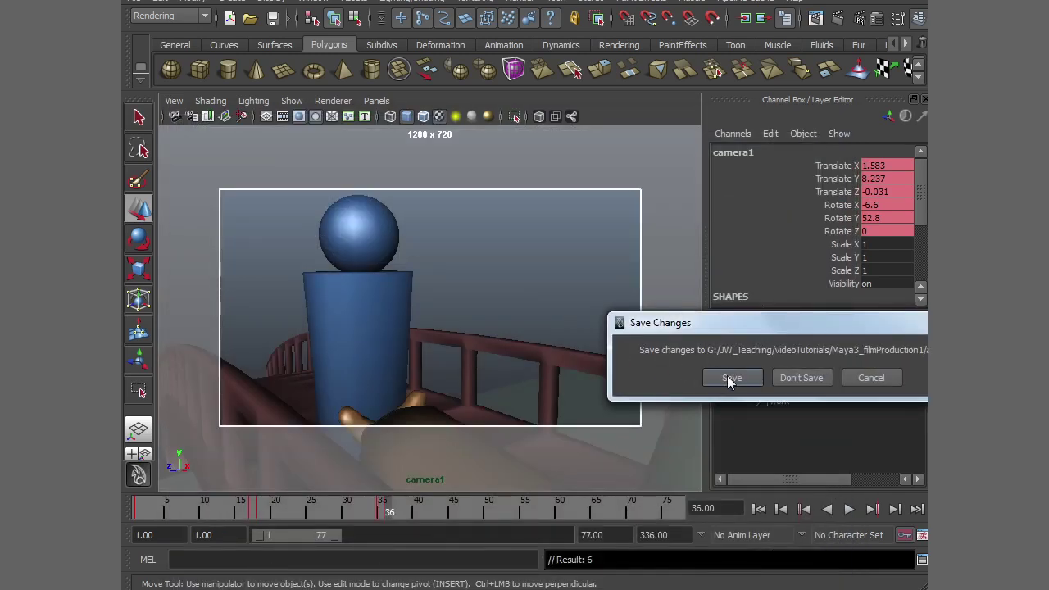
pyautogui.click(729, 379)
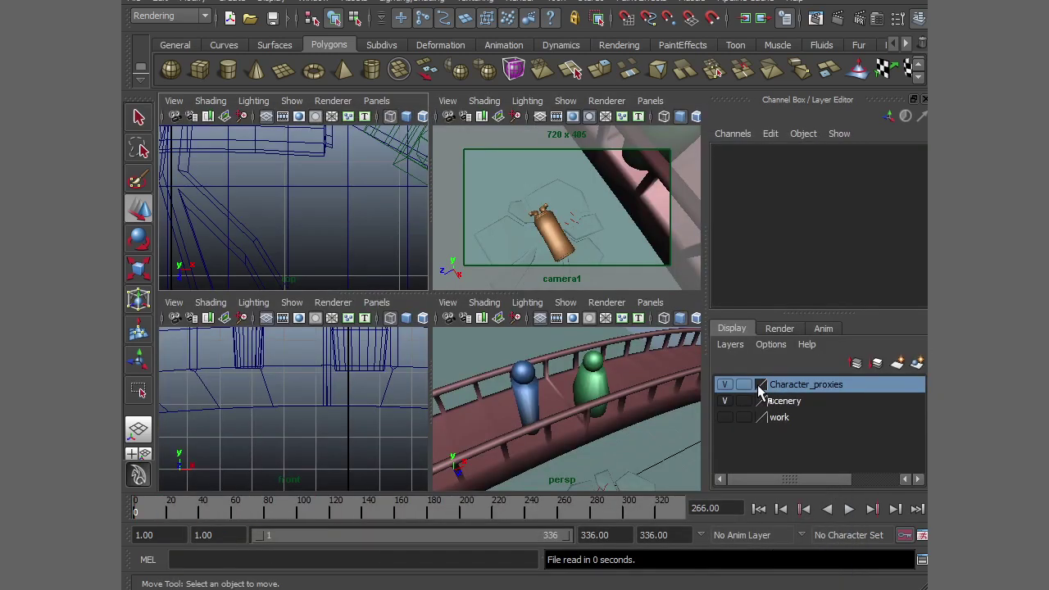
pyautogui.click(485, 279)
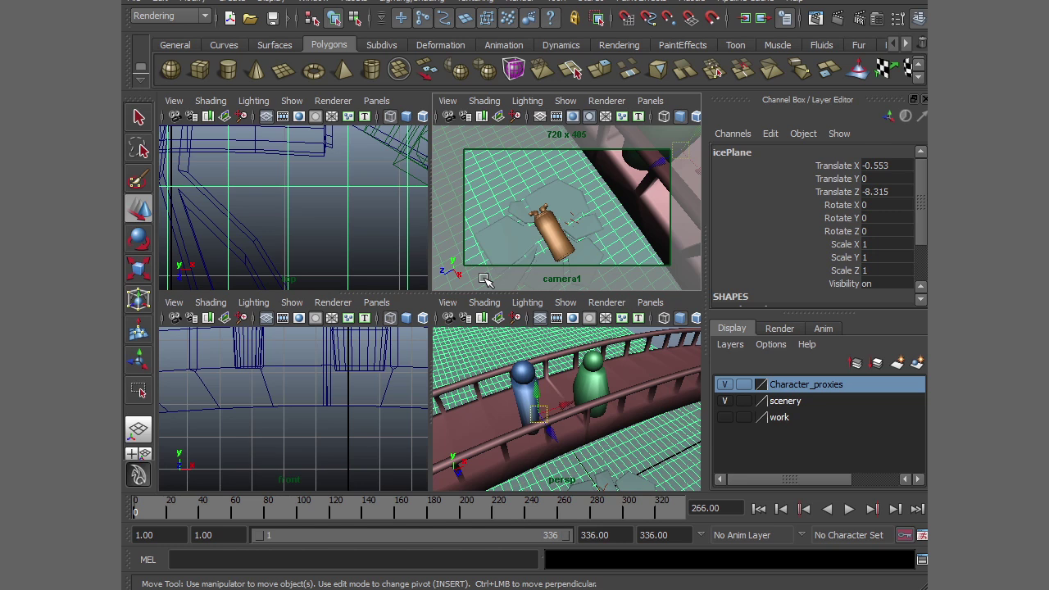
pyautogui.press('space')
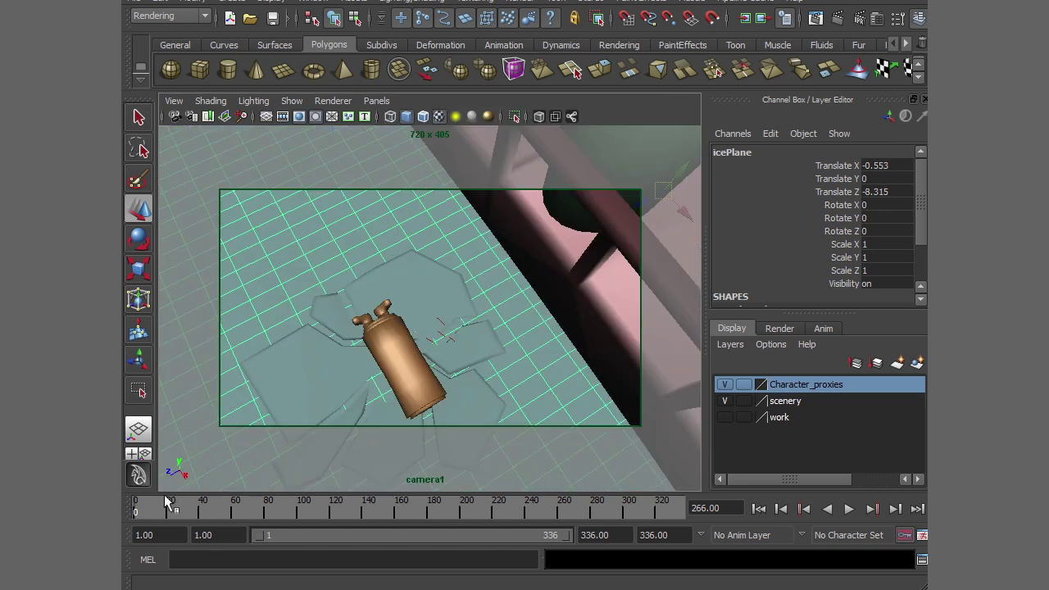
pyautogui.moveTo(166, 501); pyautogui.dragTo(146, 509)
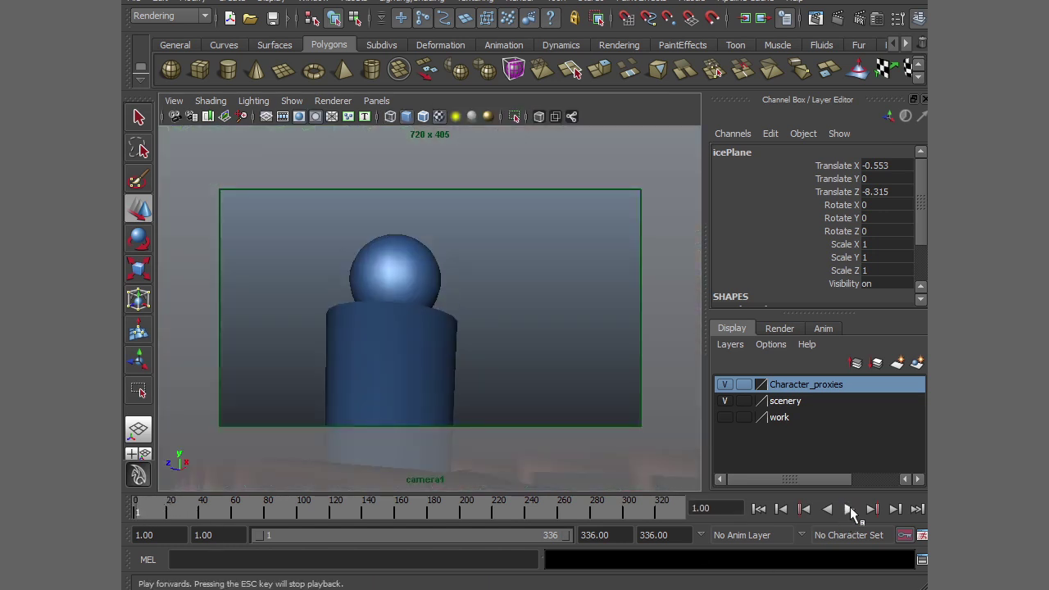
pyautogui.click(849, 509)
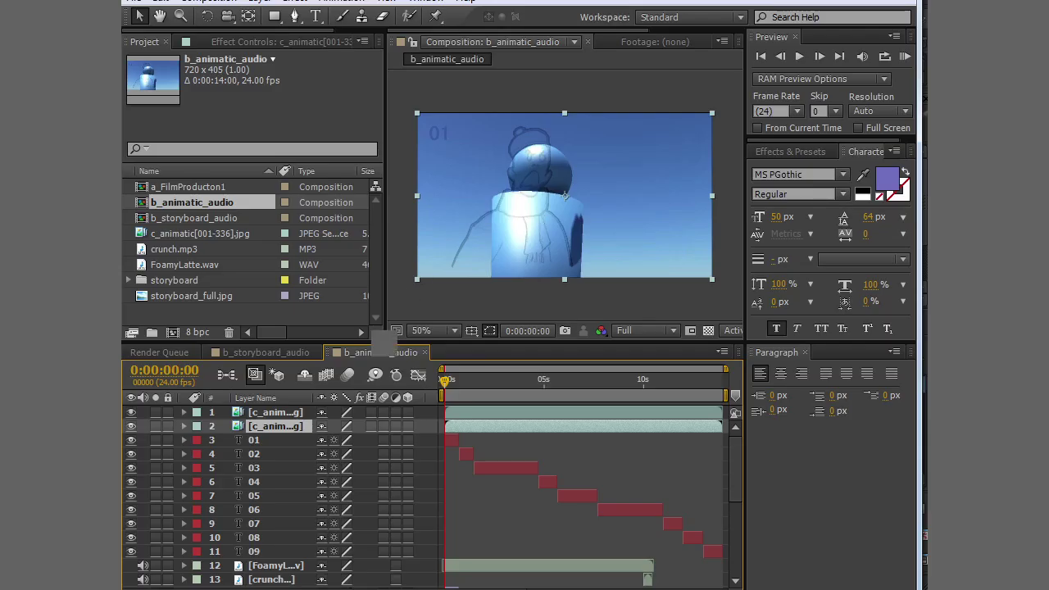
# Step: Enlarge the Composition viewer and RAM-preview b_animatic_audio, then stop the preview
pyautogui.moveTo(384, 340); pyautogui.dragTo(242, 426)
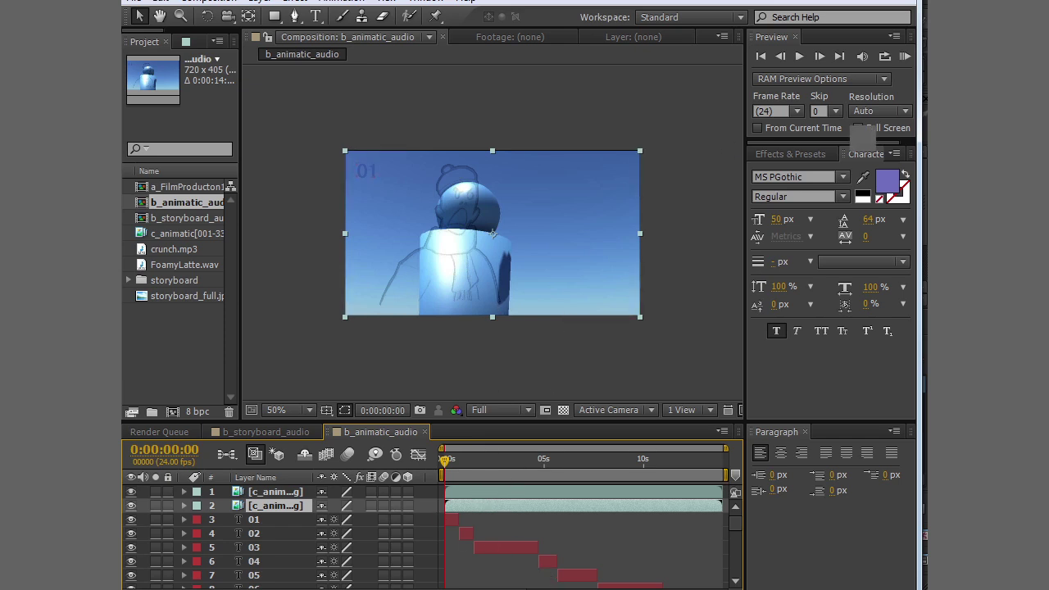
pyautogui.click(905, 56)
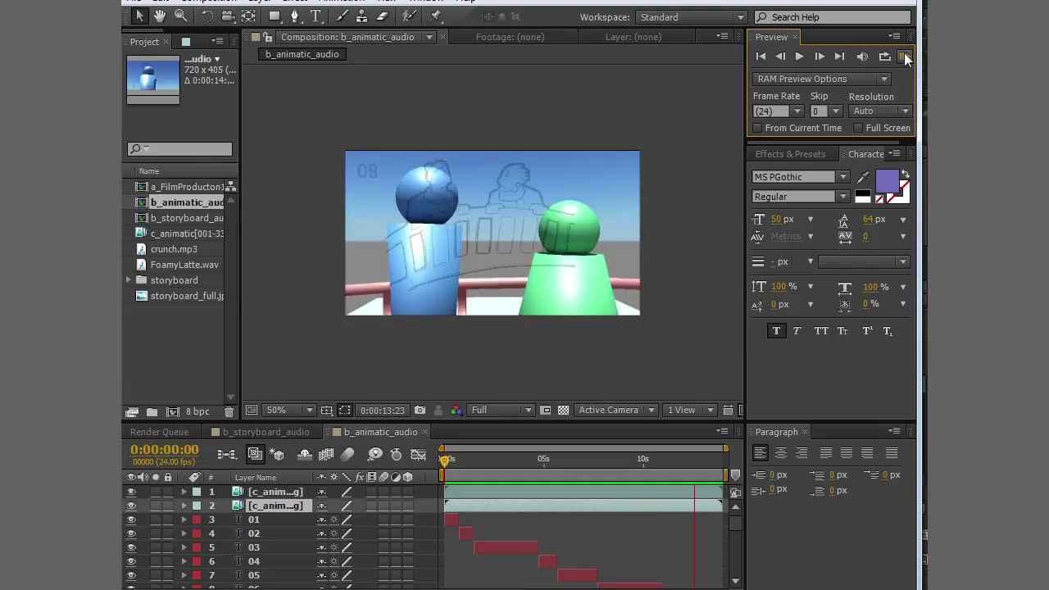
pyautogui.click(835, 560)
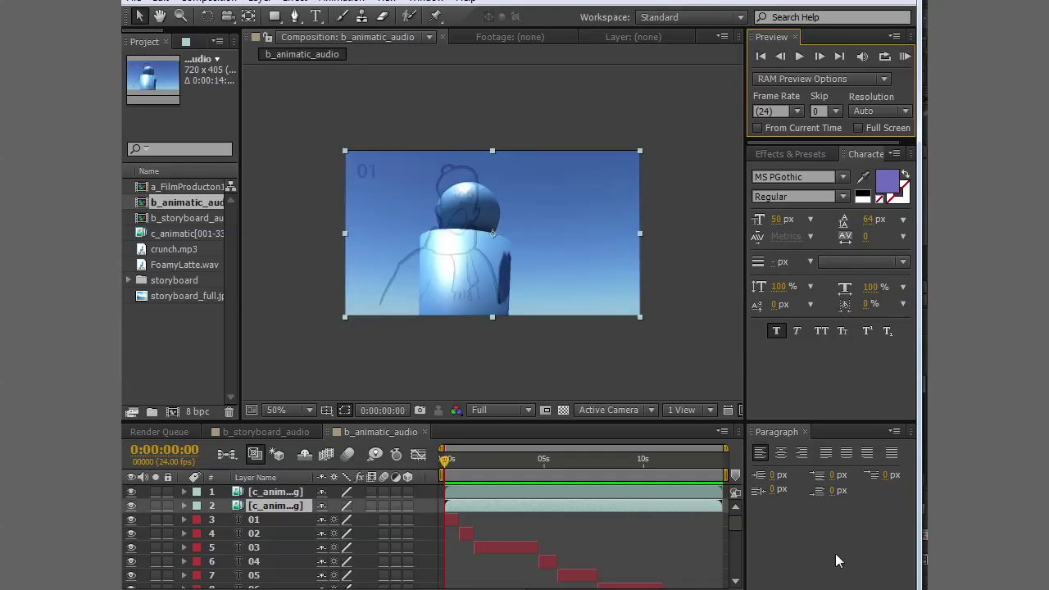